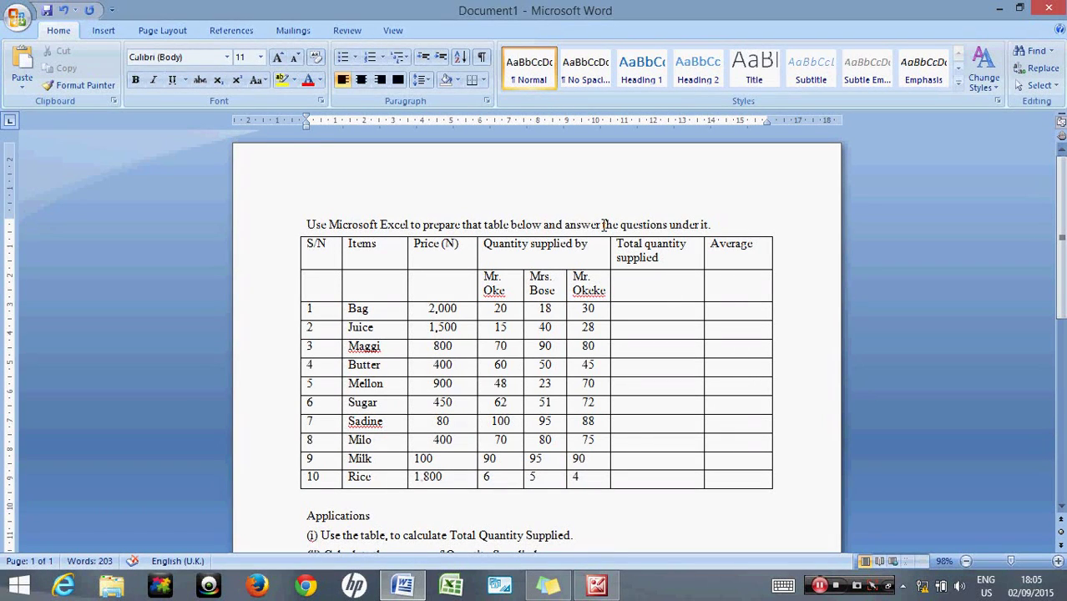
# Step: Review the table in the Word document and bring up a blank Excel workbook to recreate it in
pyautogui.doubleClick(507, 245)
pyautogui.click(515, 296)
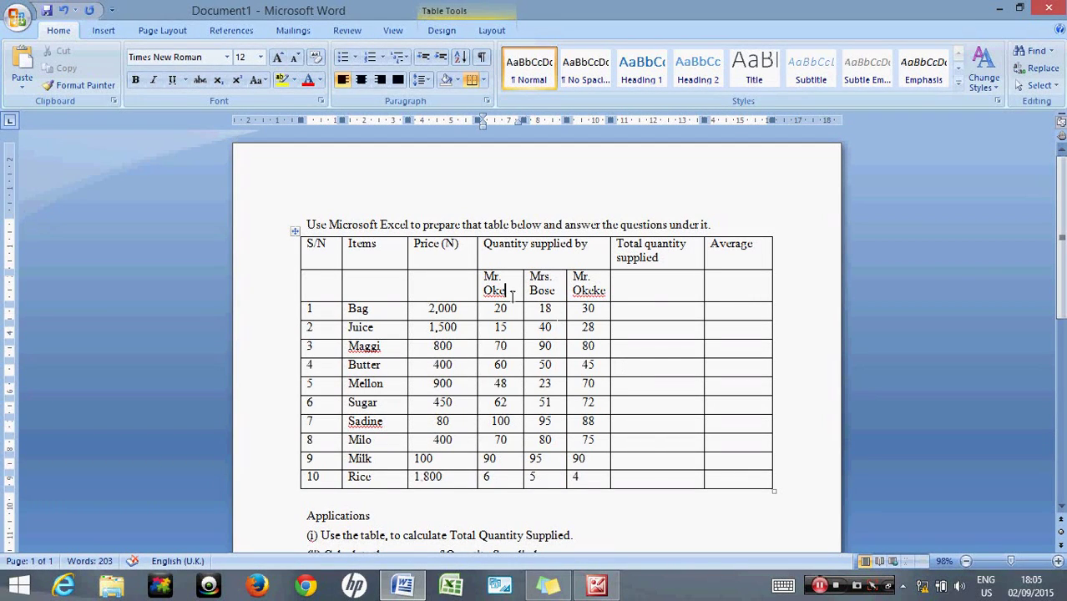
pyautogui.click(495, 226)
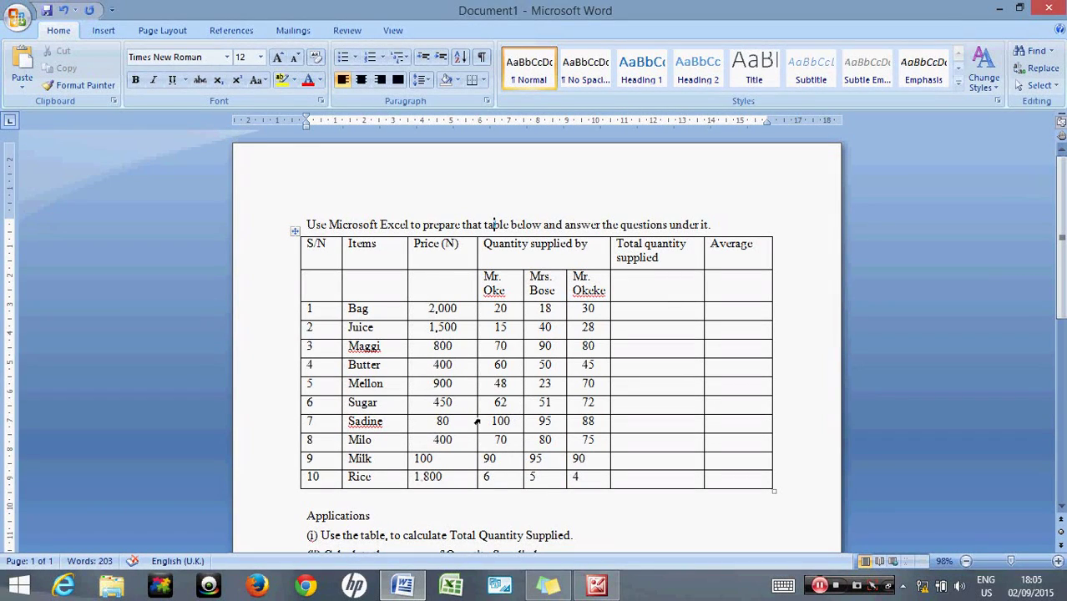
pyautogui.click(19, 585)
pyautogui.click(351, 262)
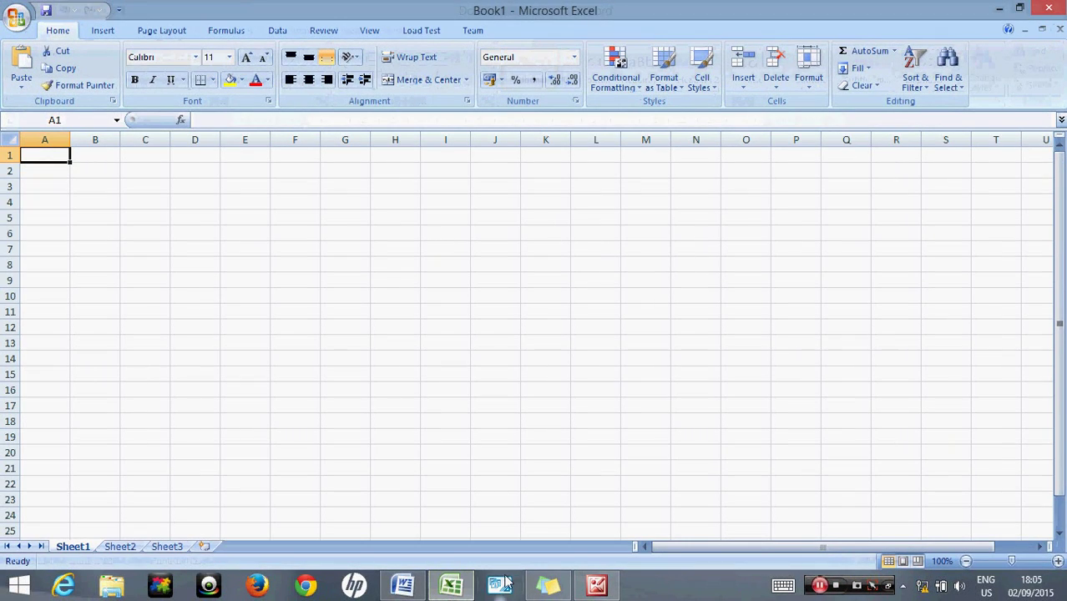
pyautogui.click(448, 590)
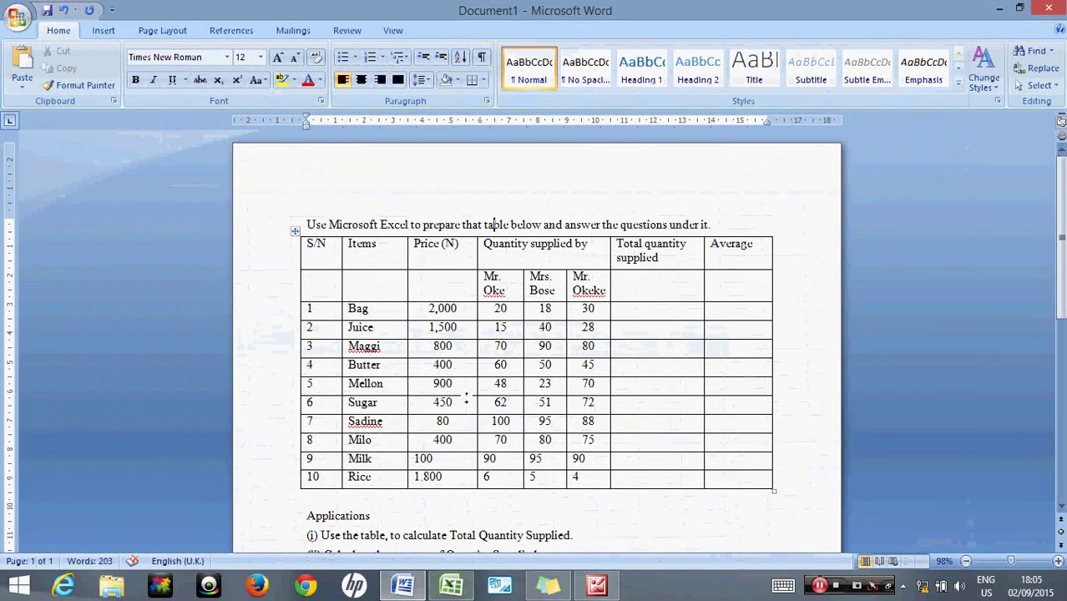
pyautogui.click(450, 587)
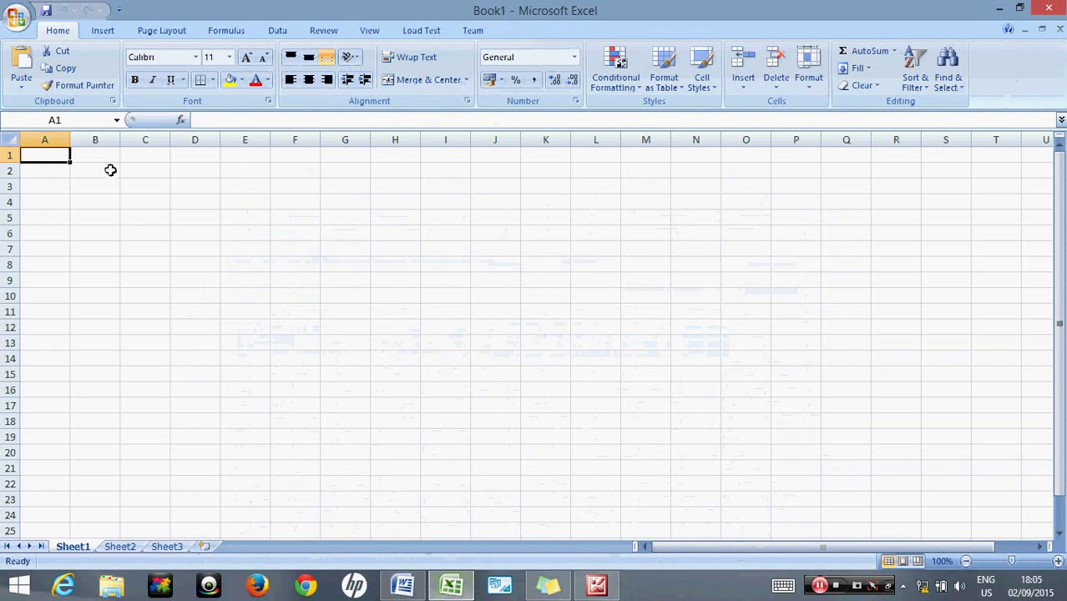
# Step: Enter the headings S/N, Items and Price in cells A1 to C1, checking them against the Word table
pyautogui.write('S/N')
pyautogui.press('Tab')
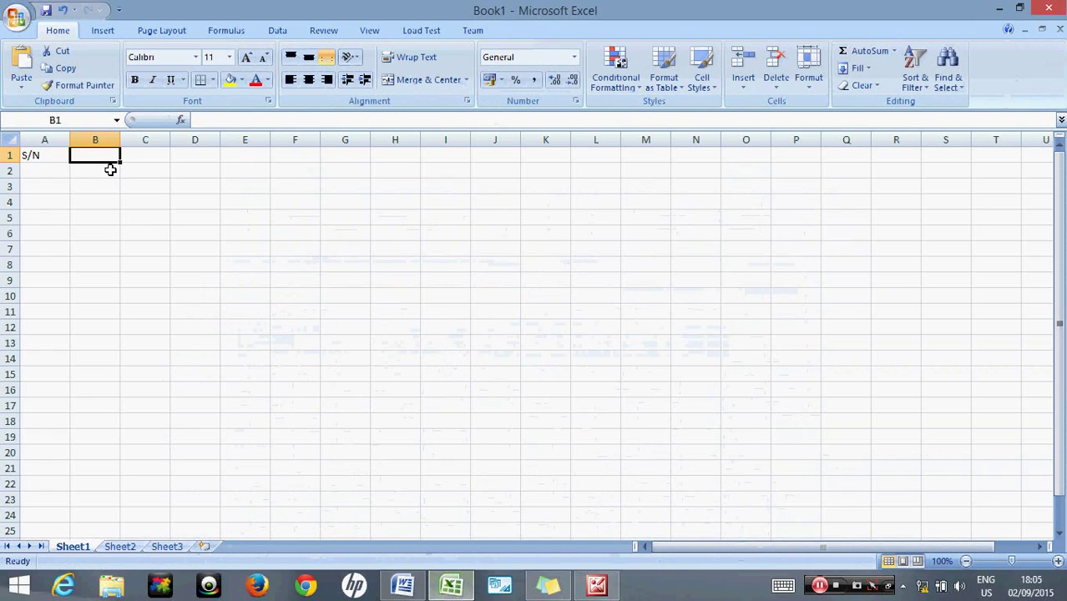
pyautogui.write('Items')
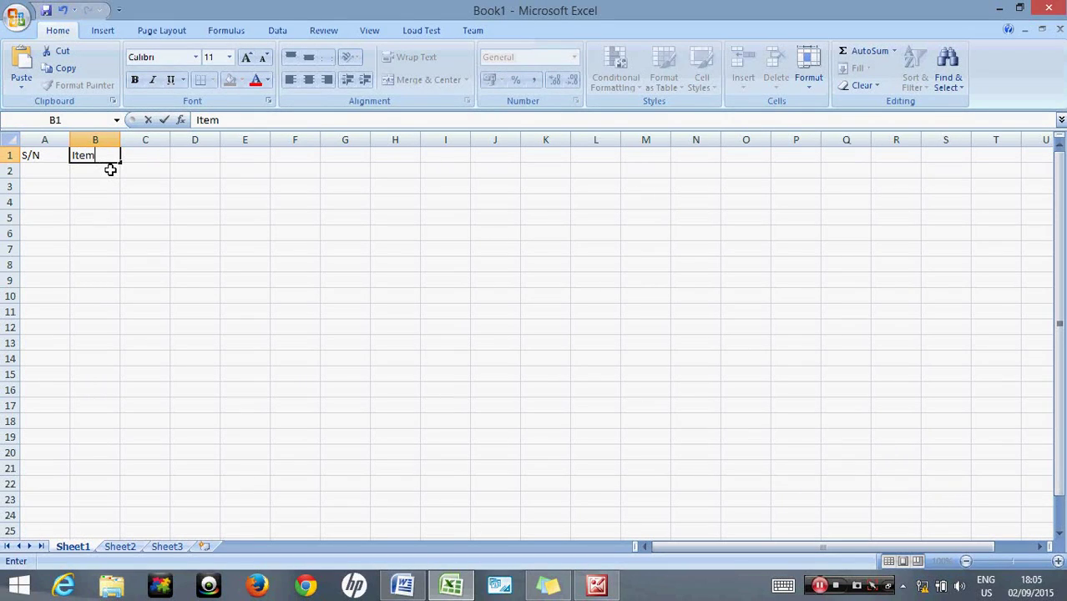
pyautogui.press('Tab')
pyautogui.click(402, 584)
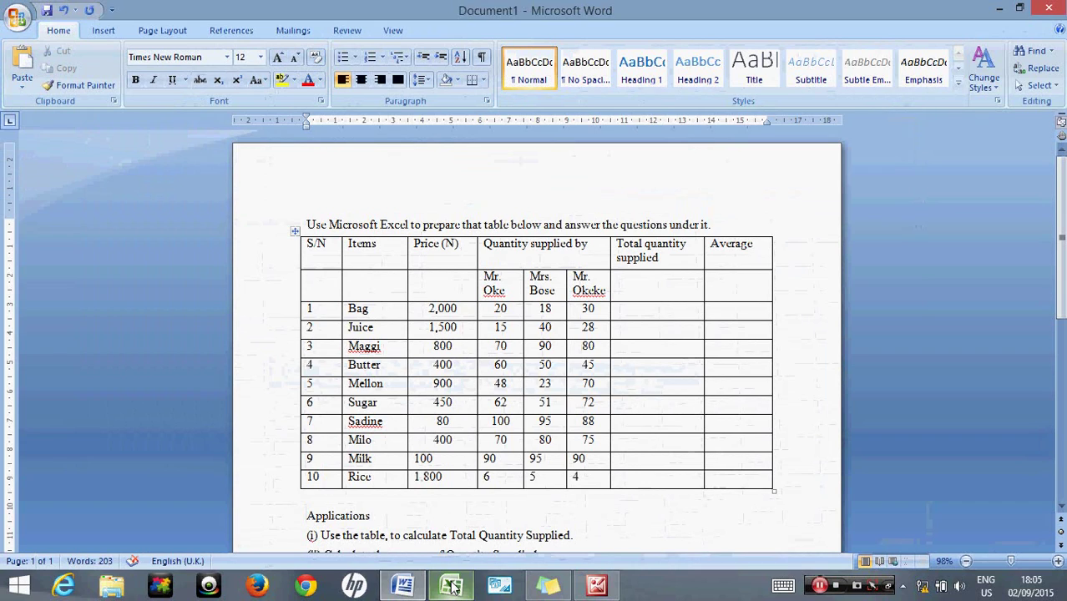
pyautogui.click(451, 587)
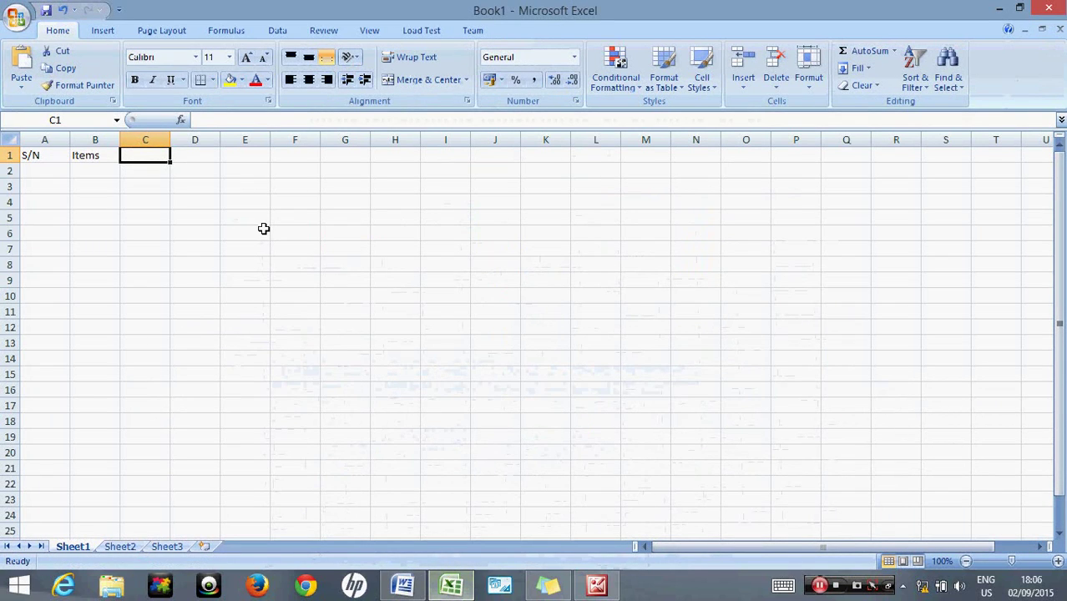
pyautogui.write('Prices')
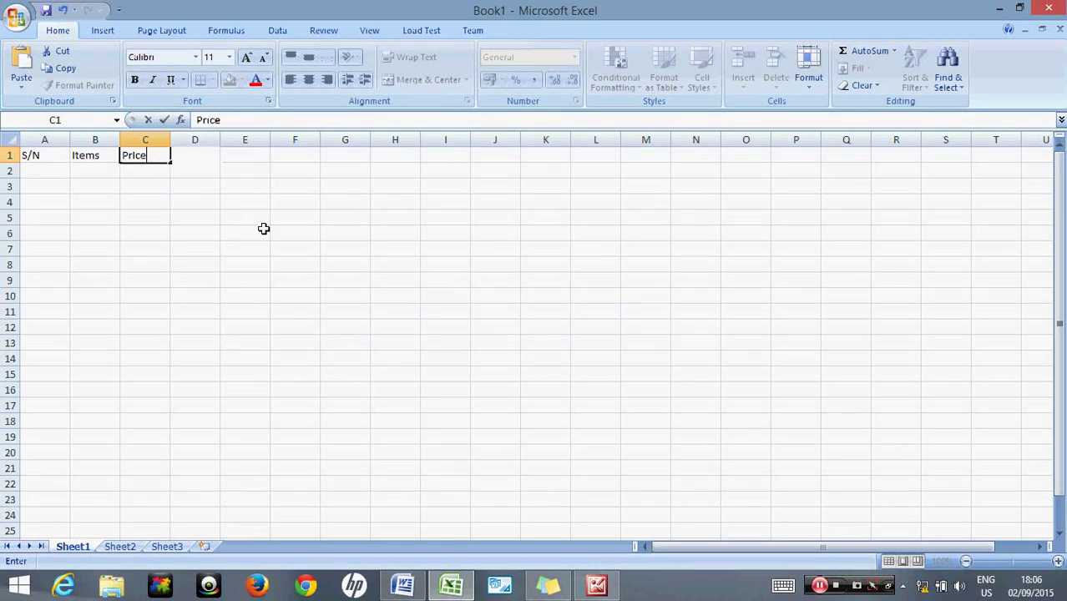
pyautogui.press('Tab')
# Step: Check the next heading in the Word table and enter Quantity Supplied in cell D1 of the Excel sheet
pyautogui.click(409, 588)
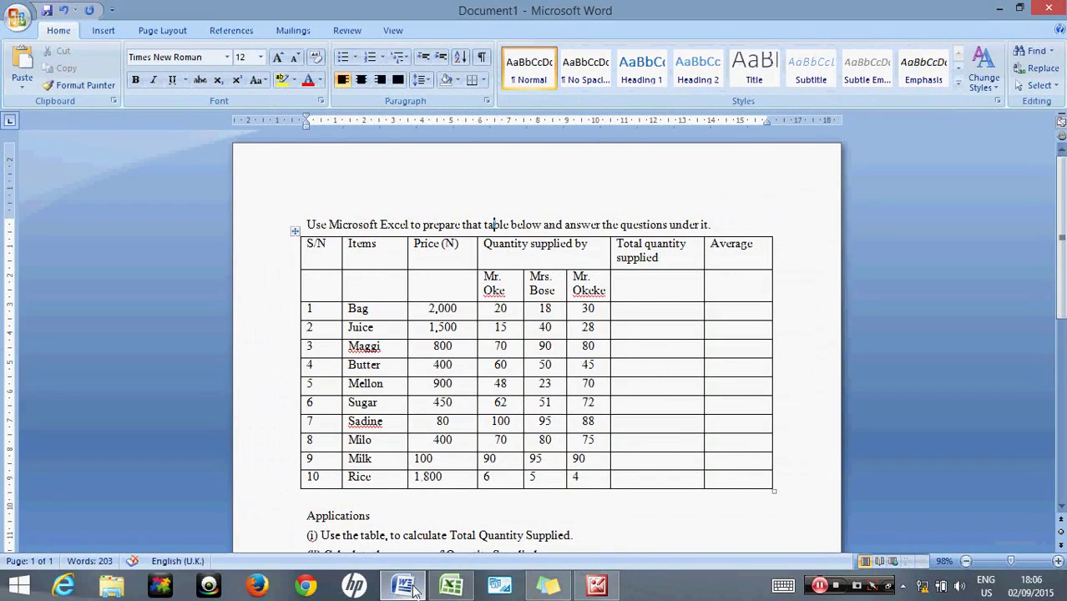
pyautogui.click(415, 590)
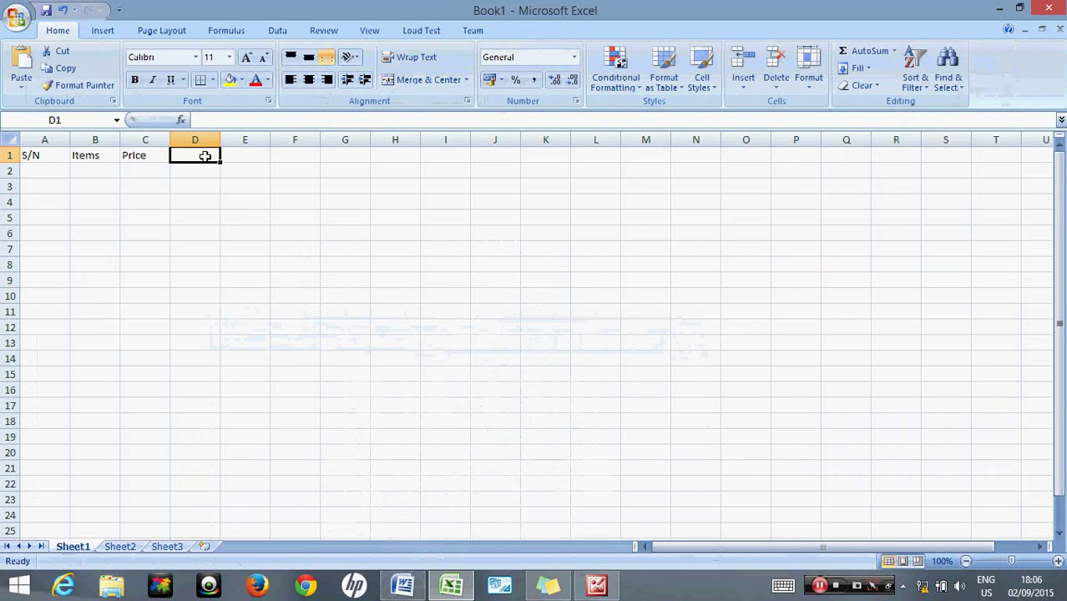
pyautogui.write('Quant')
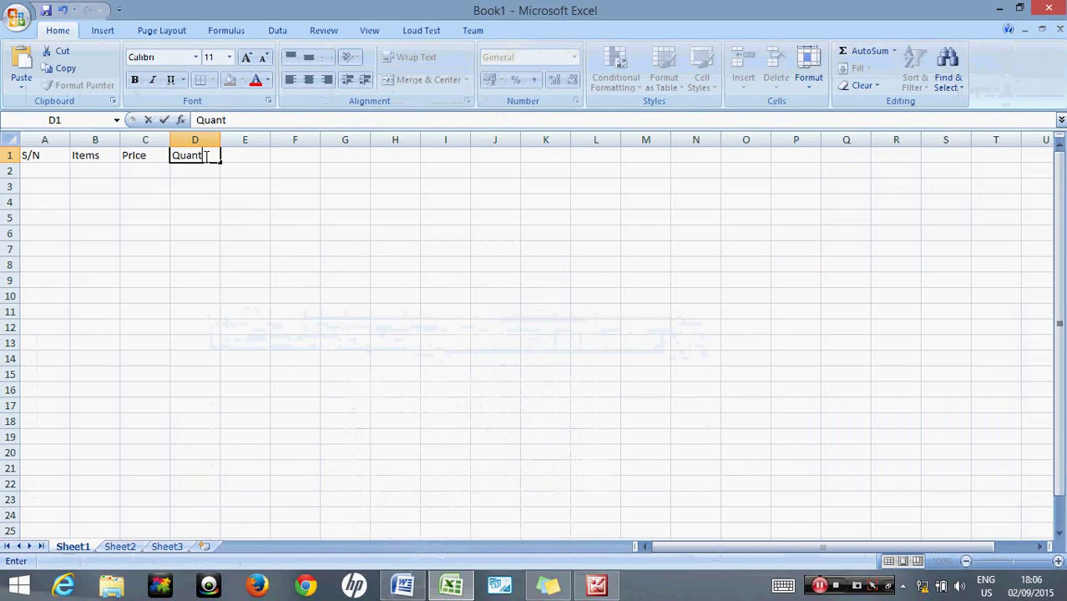
pyautogui.write('ity')
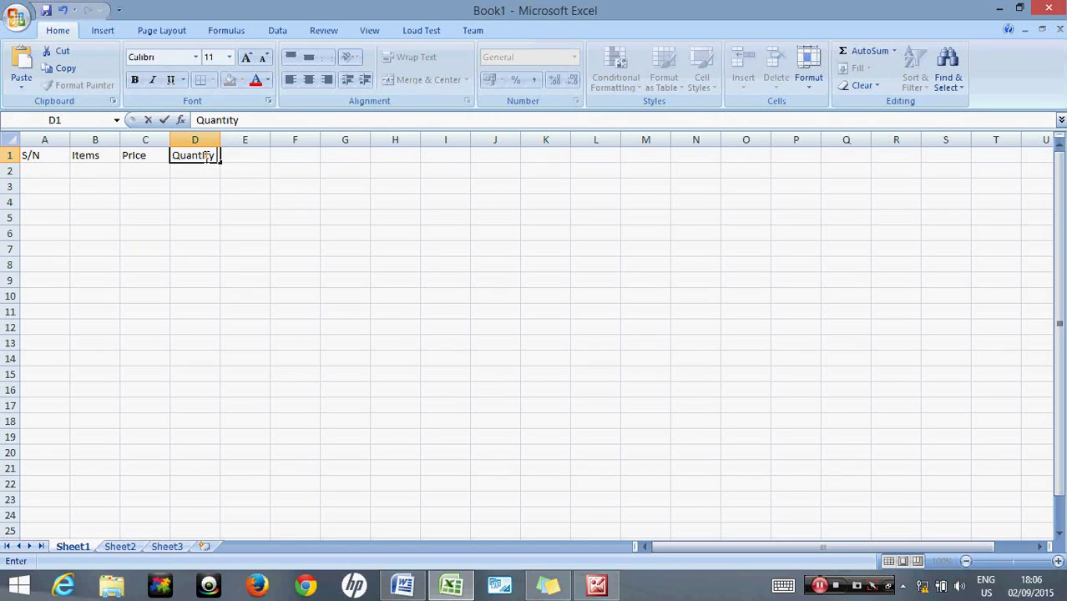
pyautogui.write(' Supplied')
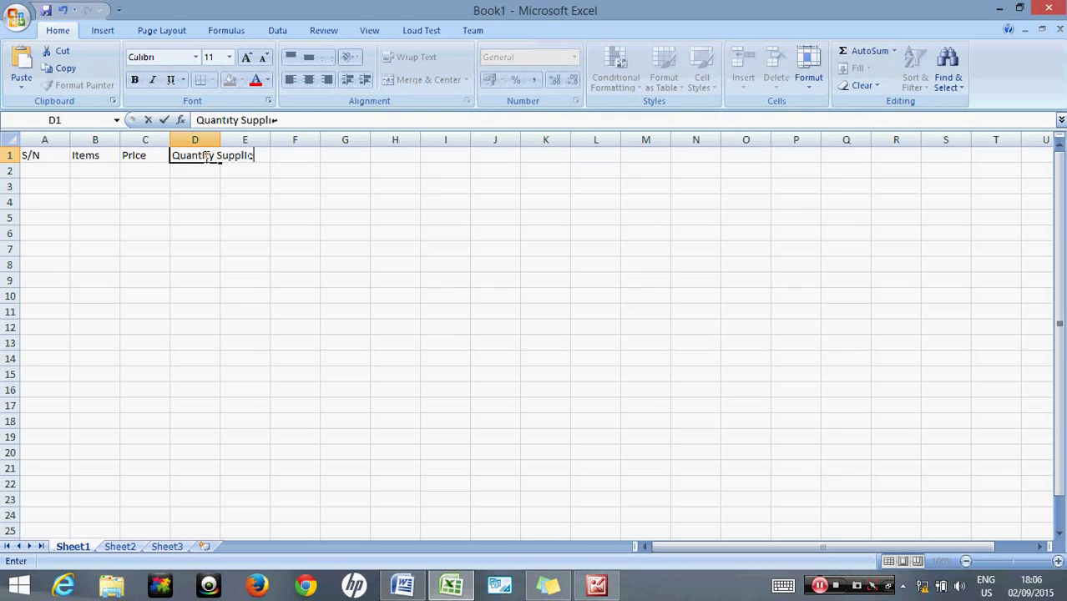
pyautogui.click(247, 175)
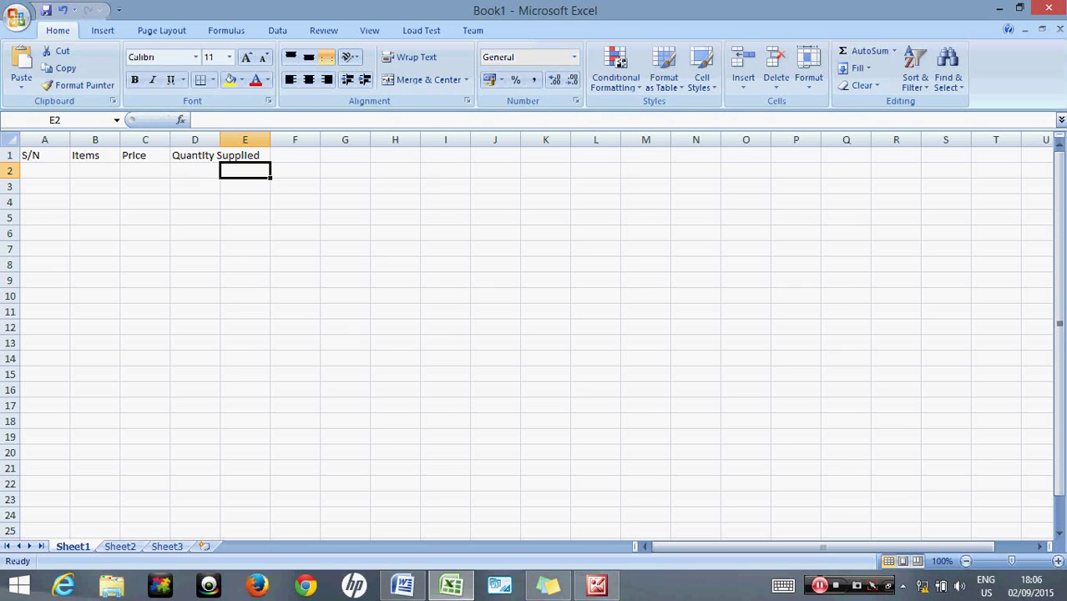
# Step: Look up the three supplier names in the Word table and enter the first supplier's name in cell D2 of the Excel sheet
pyautogui.click(402, 585)
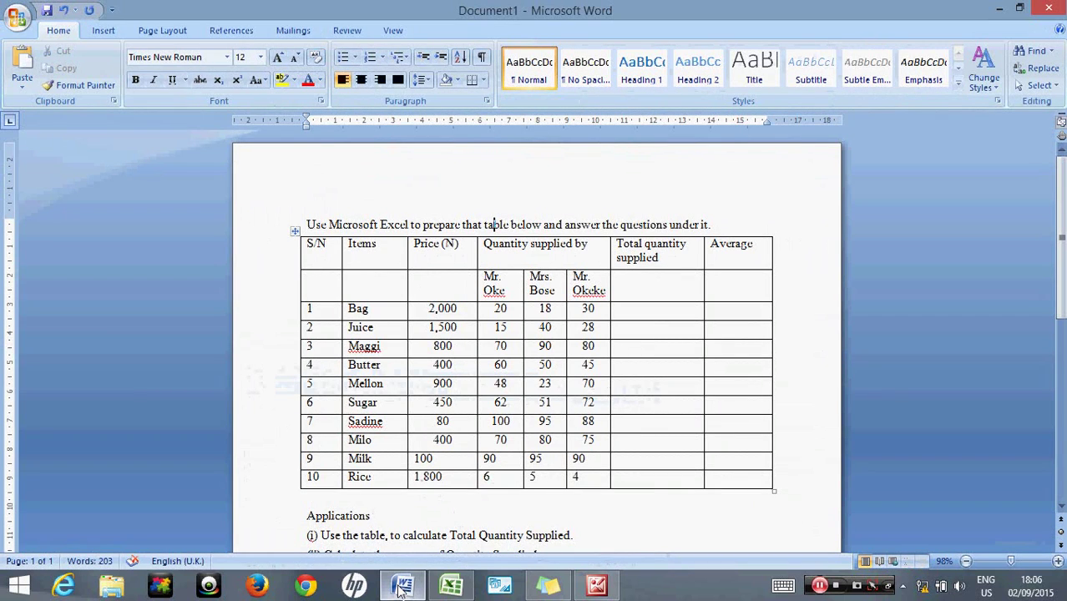
pyautogui.click(640, 244)
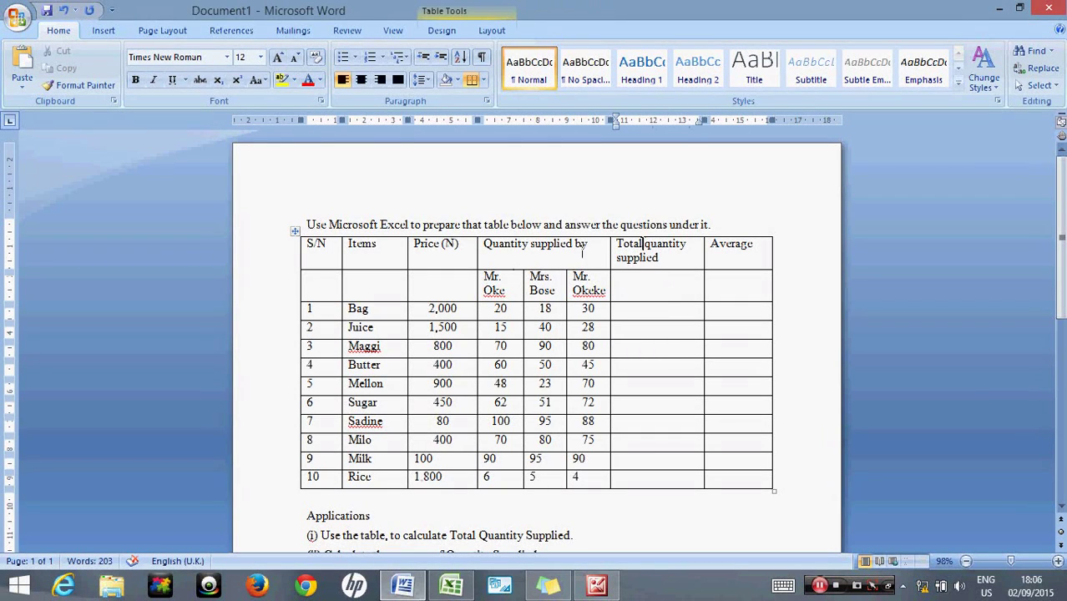
pyautogui.click(501, 277)
pyautogui.click(543, 288)
pyautogui.click(572, 288)
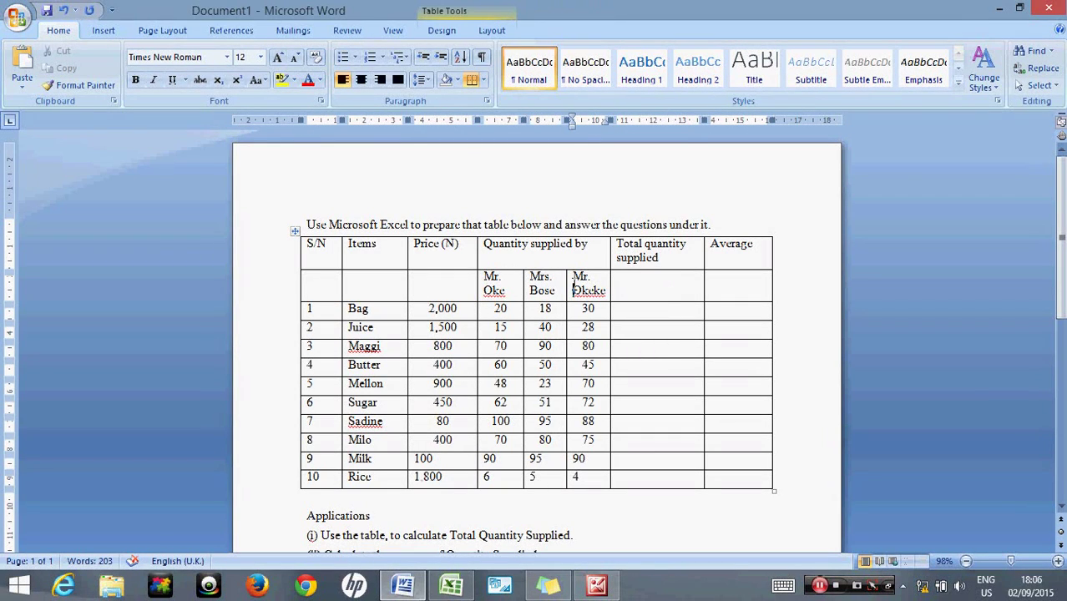
pyautogui.click(493, 281)
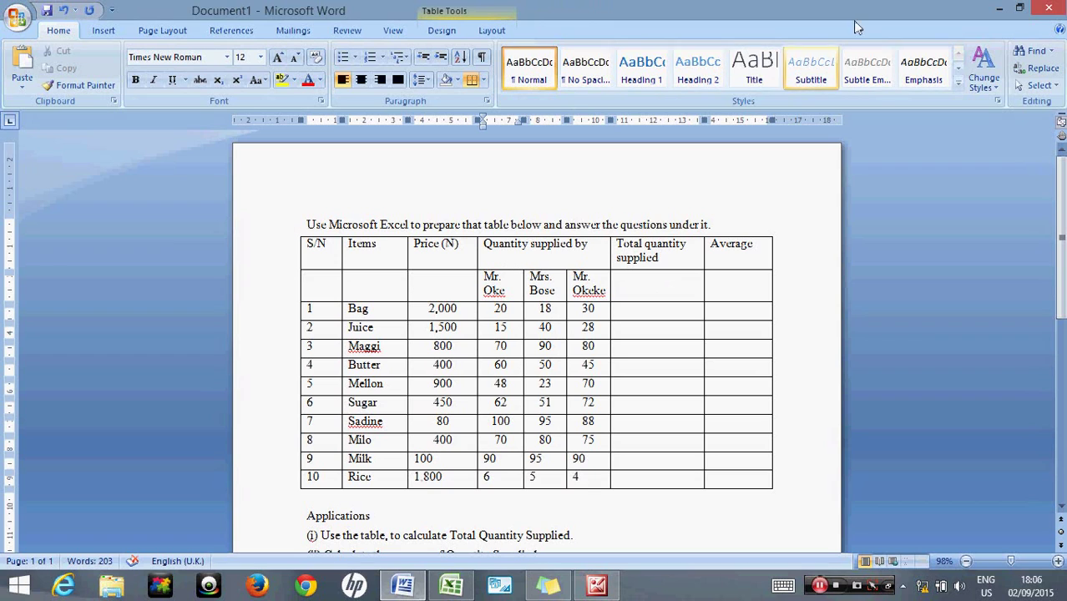
pyautogui.click(1000, 9)
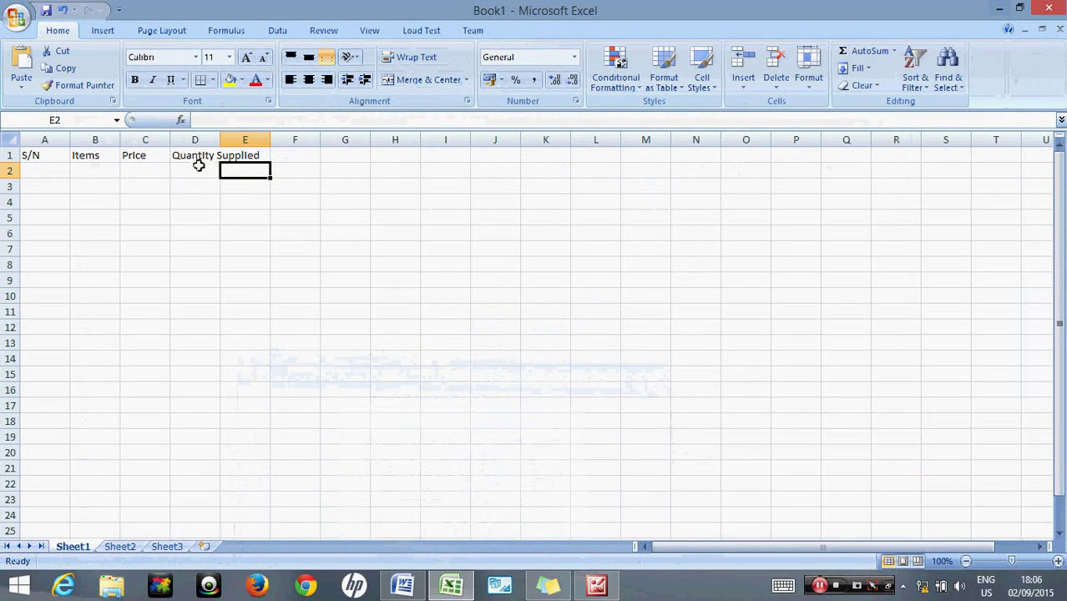
pyautogui.click(195, 168)
pyautogui.write('Mr. Oke')
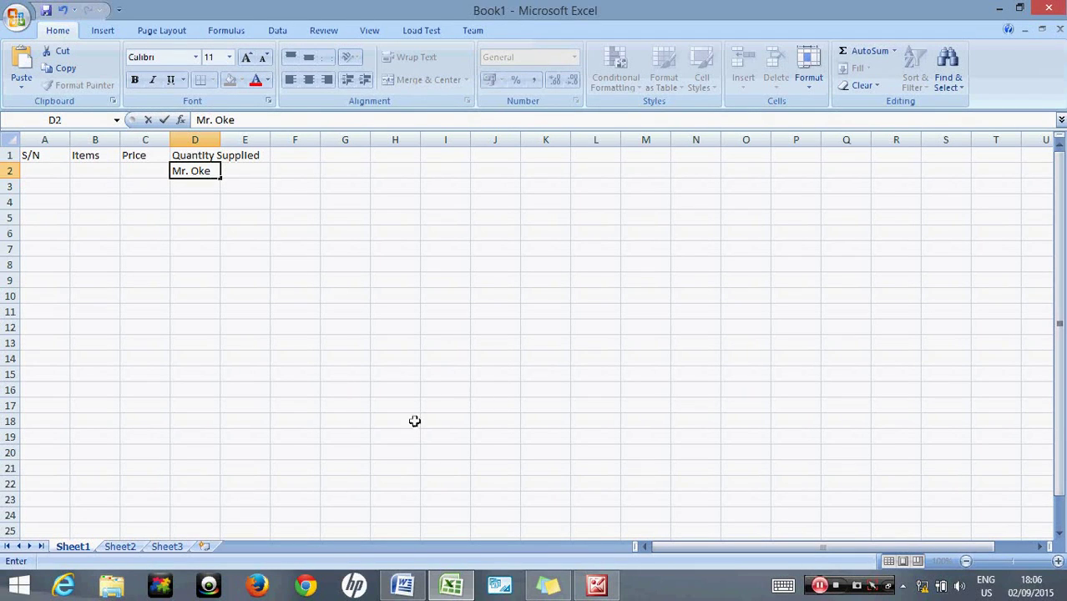
# Step: Enter the second and third suppliers' names from the Word table in cells E2 and F2 of the Excel sheet
pyautogui.click(404, 585)
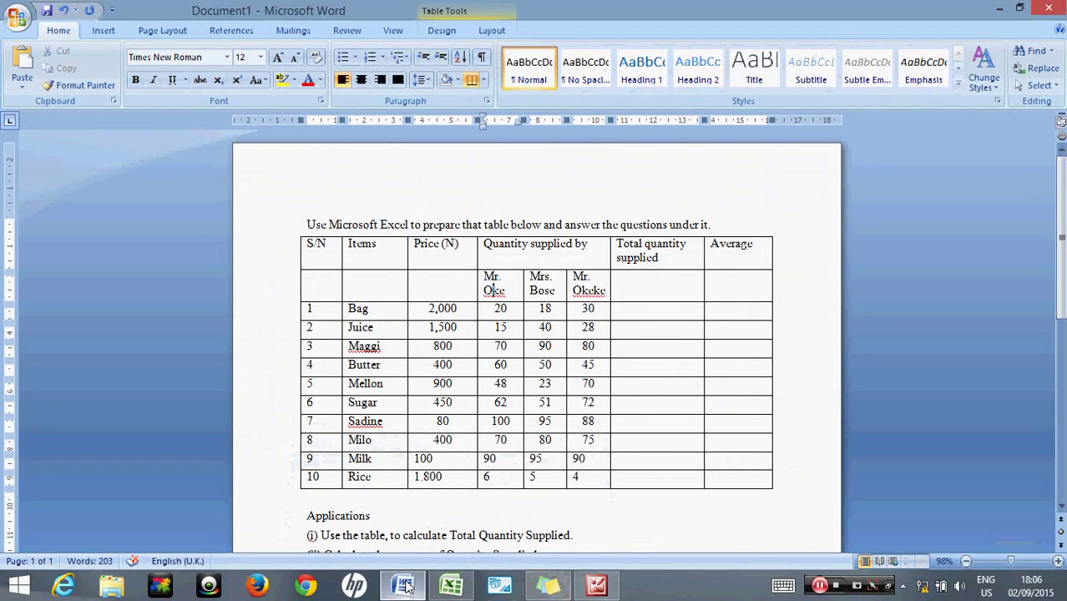
pyautogui.click(405, 586)
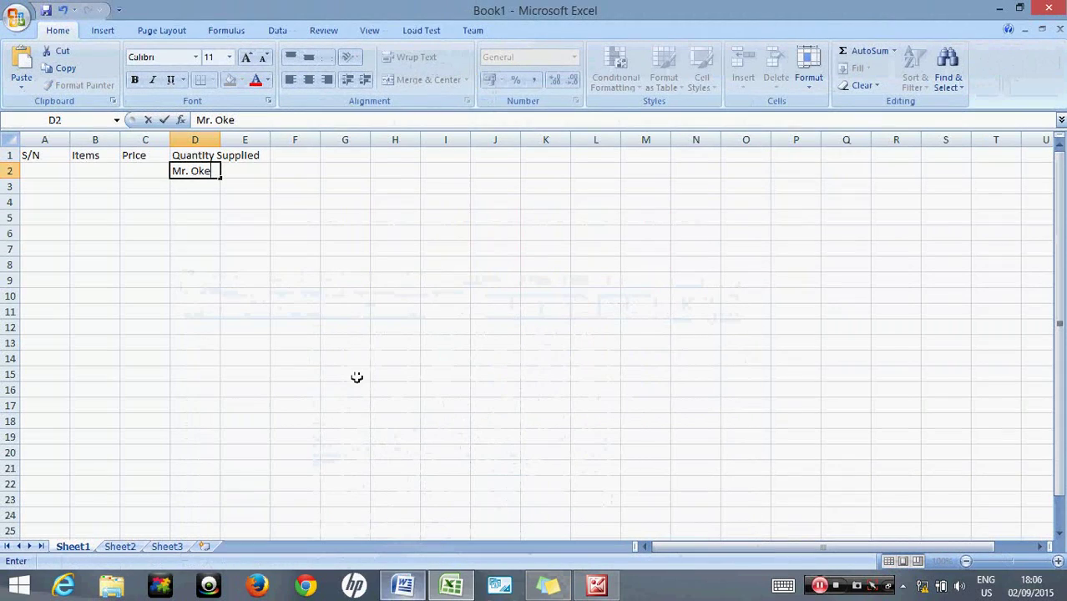
pyautogui.click(250, 169)
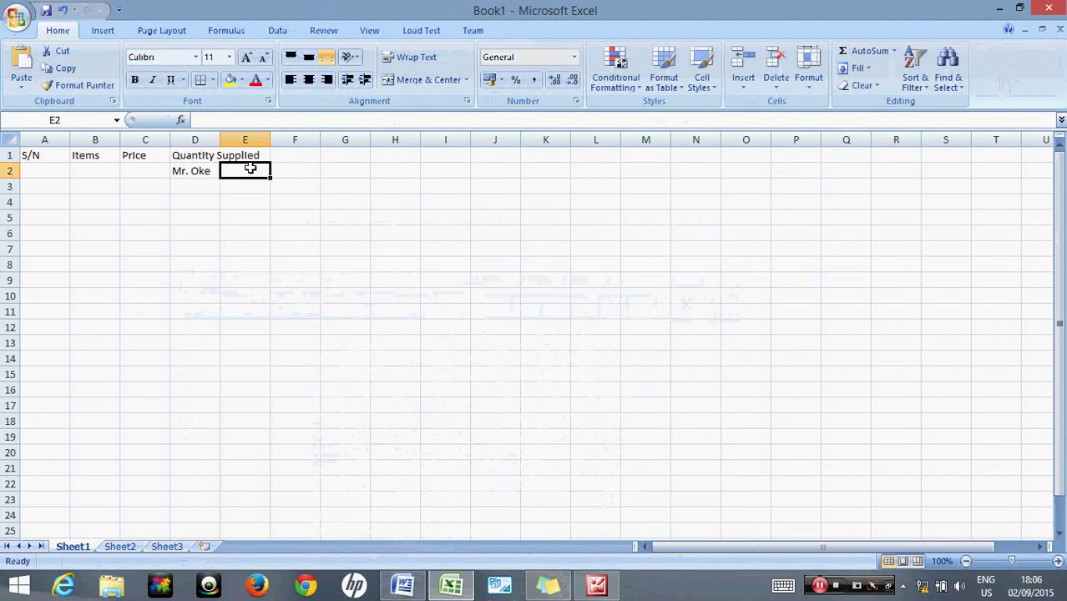
pyautogui.write('Mrs. Bose')
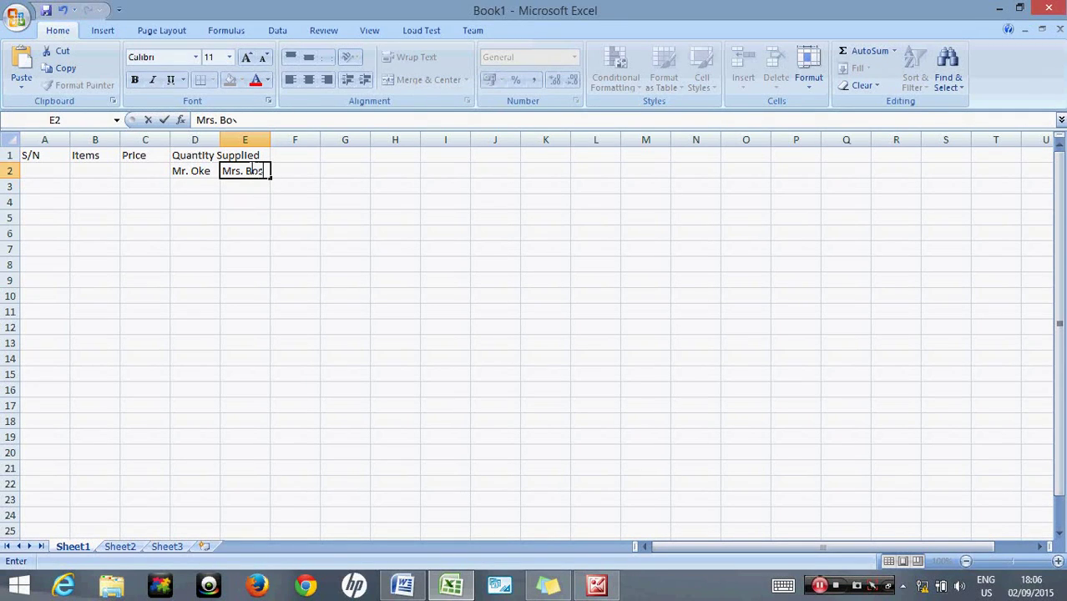
pyautogui.click(419, 591)
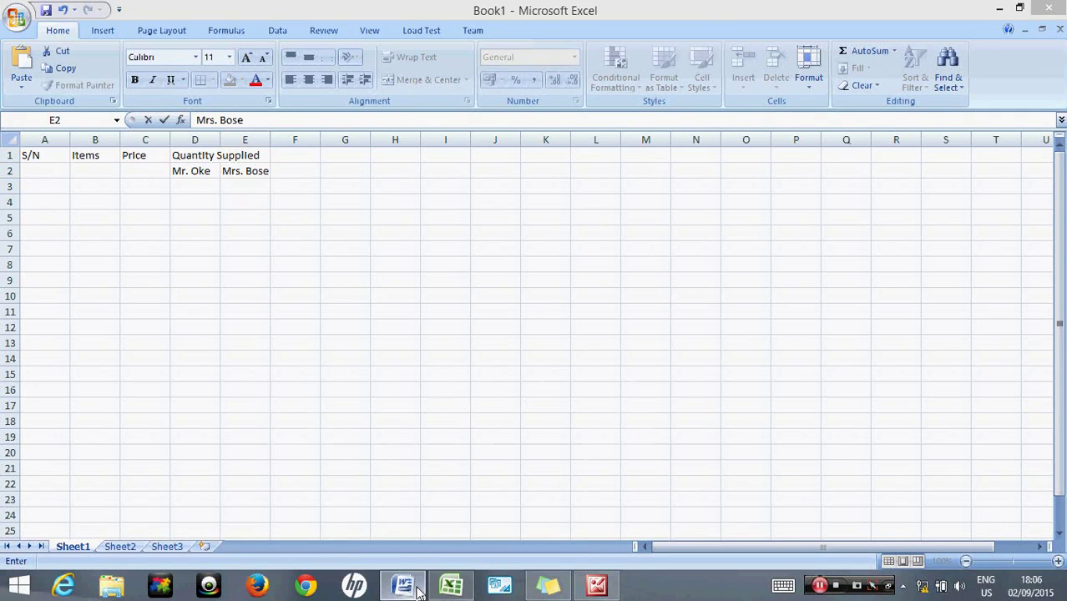
pyautogui.click(451, 586)
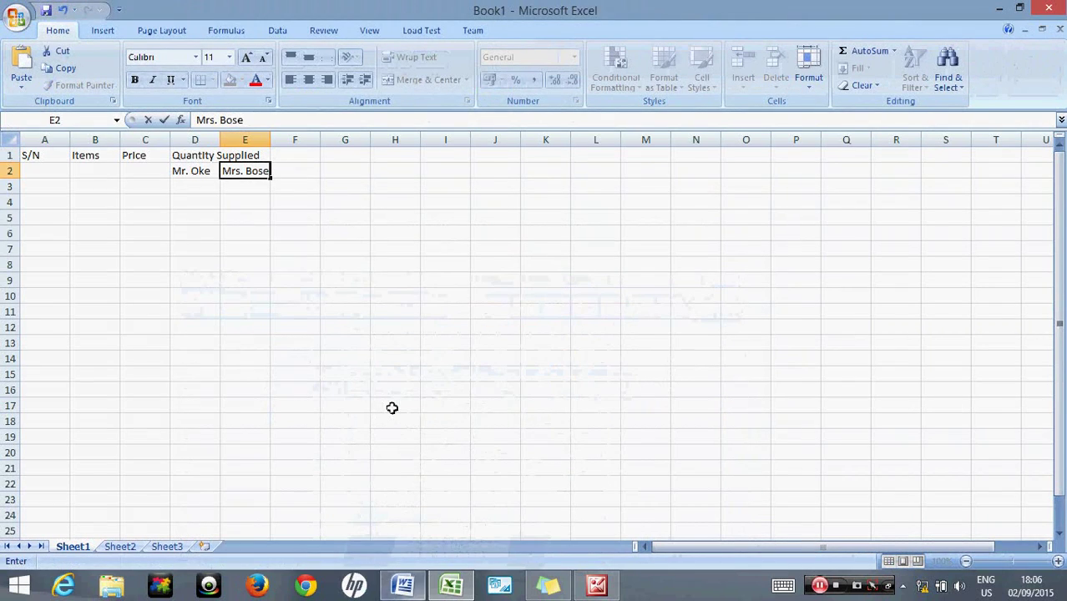
pyautogui.click(301, 172)
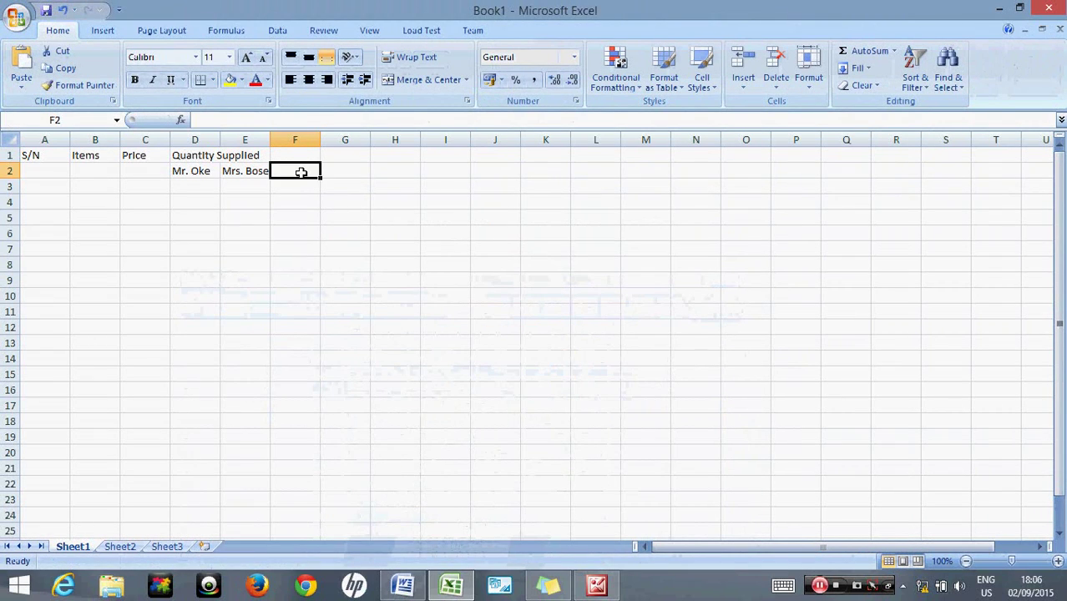
pyautogui.write('Mr. Okeke')
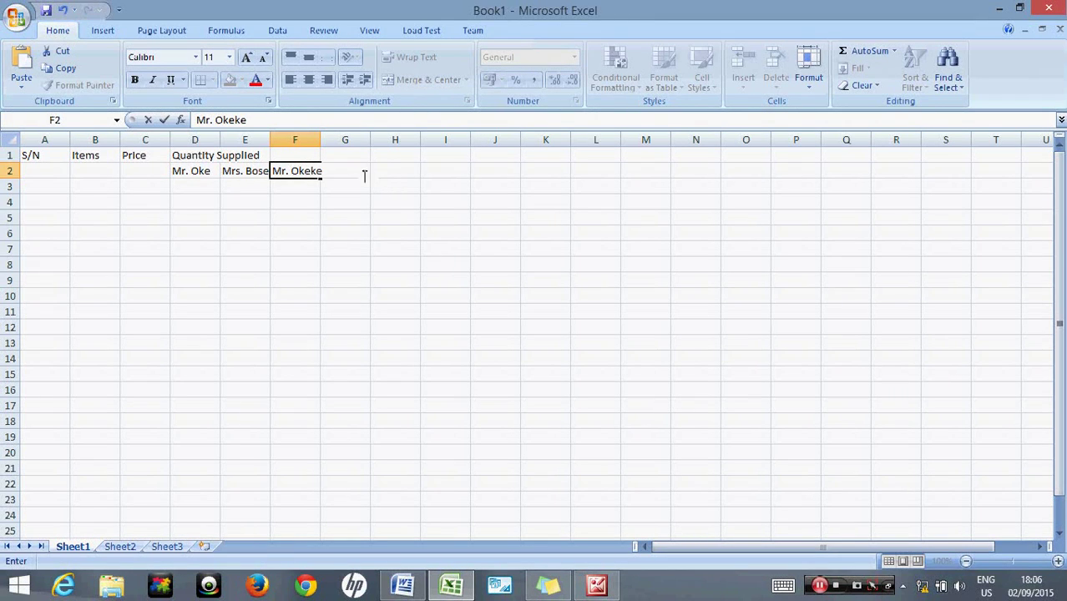
pyautogui.click(338, 231)
pyautogui.click(309, 170)
# Step: Check the next heading in the Word table and enter Total Quantity Supplied in cell G1 of the Excel sheet
pyautogui.click(411, 586)
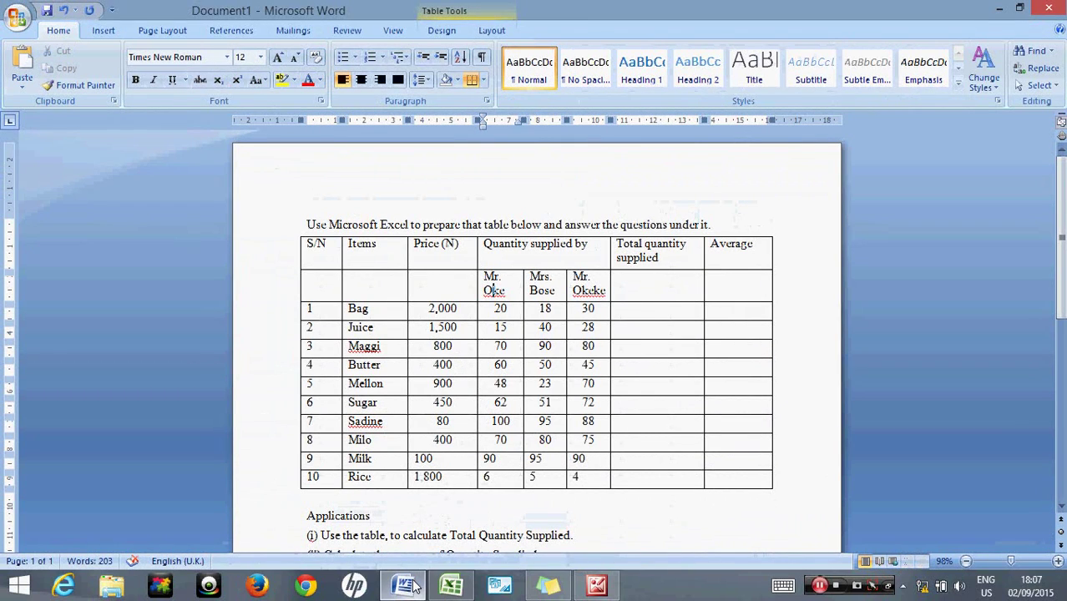
pyautogui.click(659, 256)
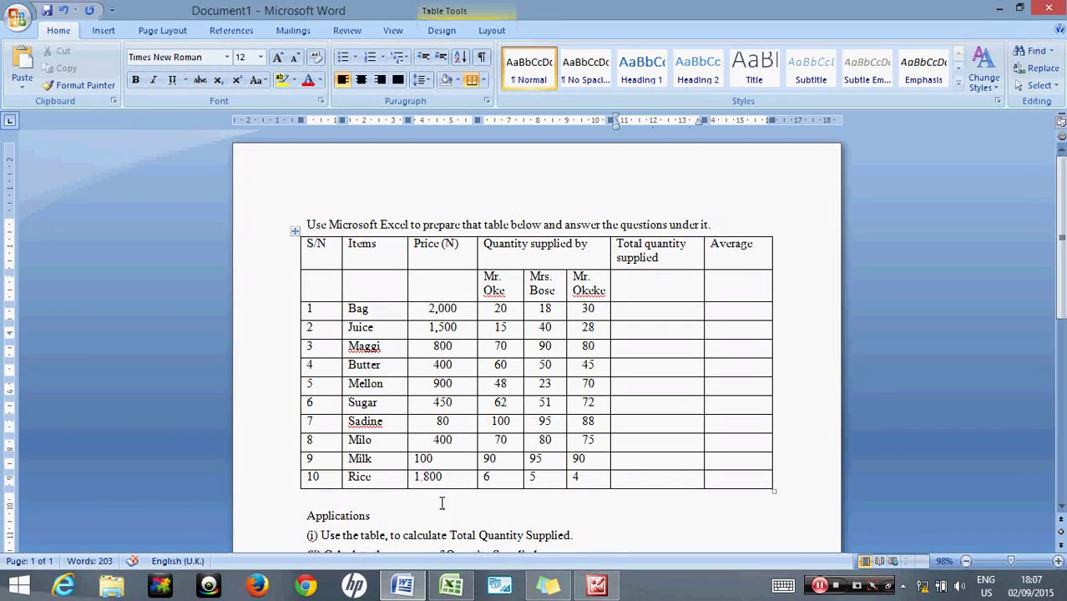
pyautogui.click(403, 587)
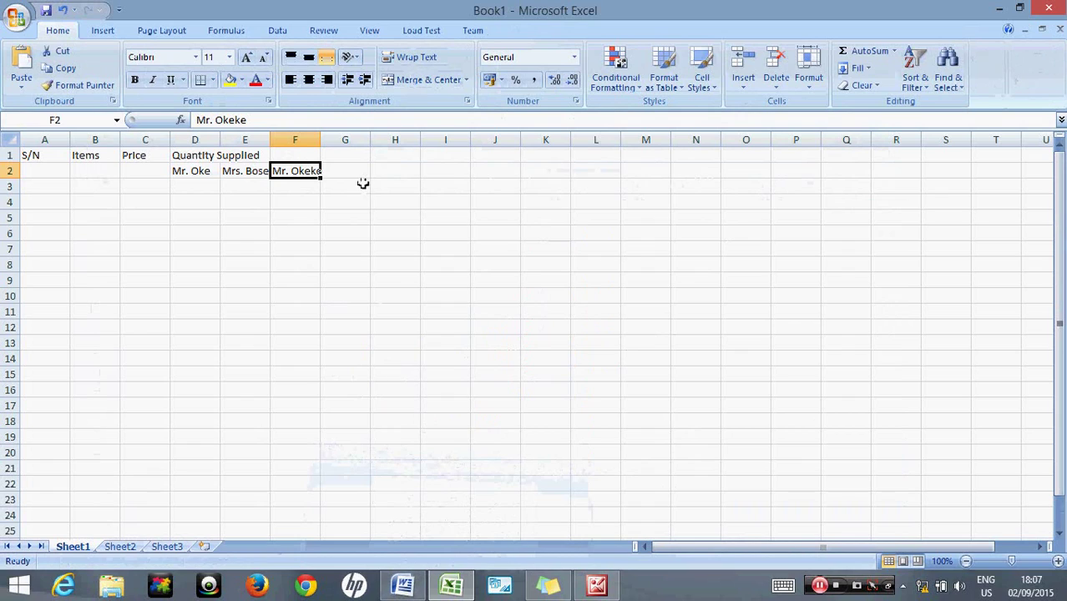
pyautogui.click(344, 158)
pyautogui.click(292, 155)
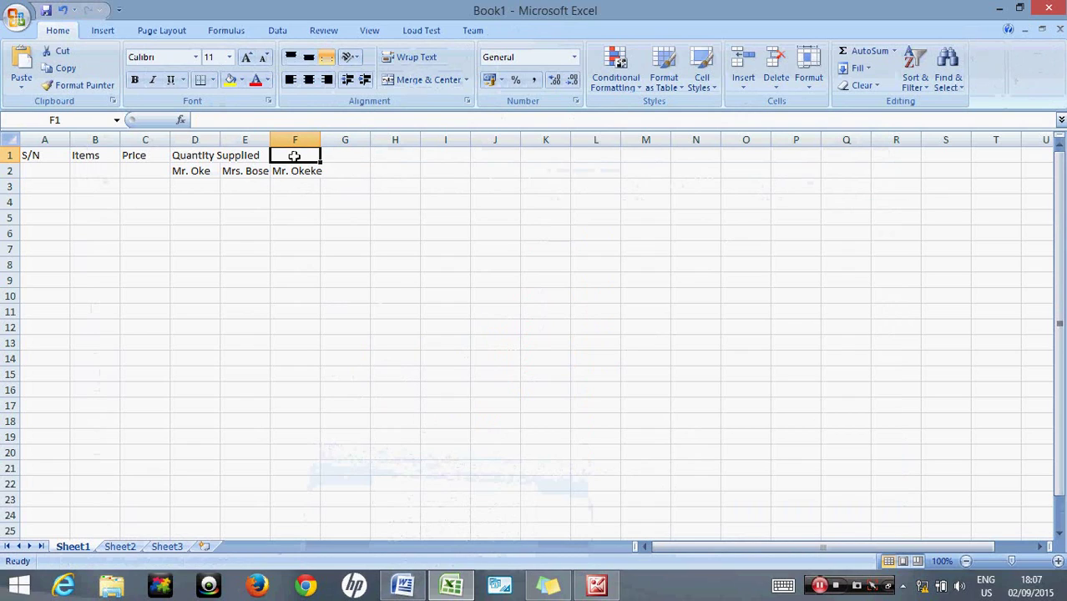
pyautogui.click(260, 156)
pyautogui.click(352, 157)
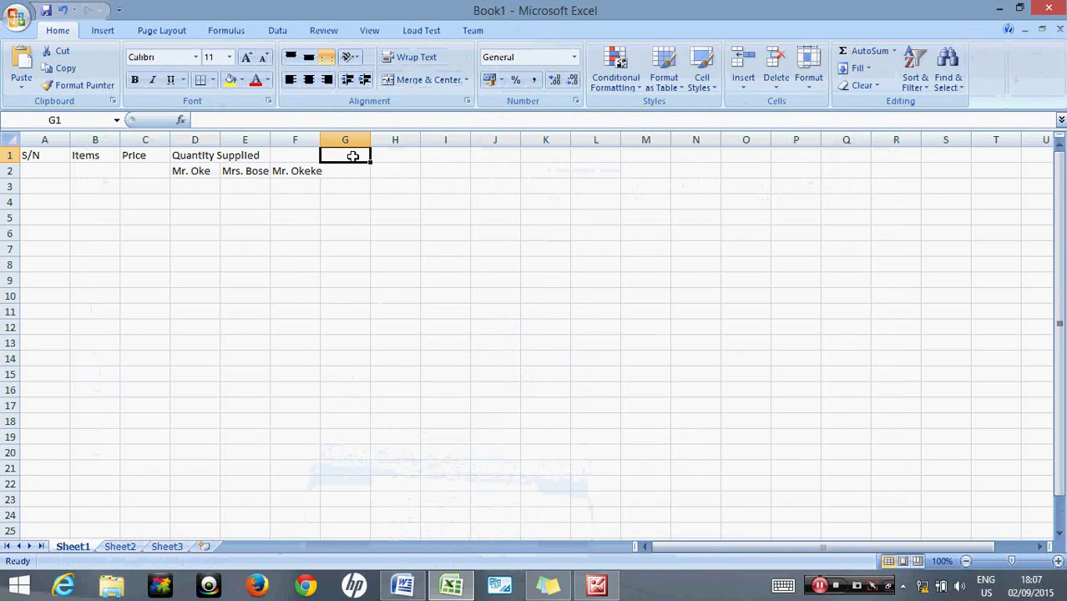
pyautogui.write('T')
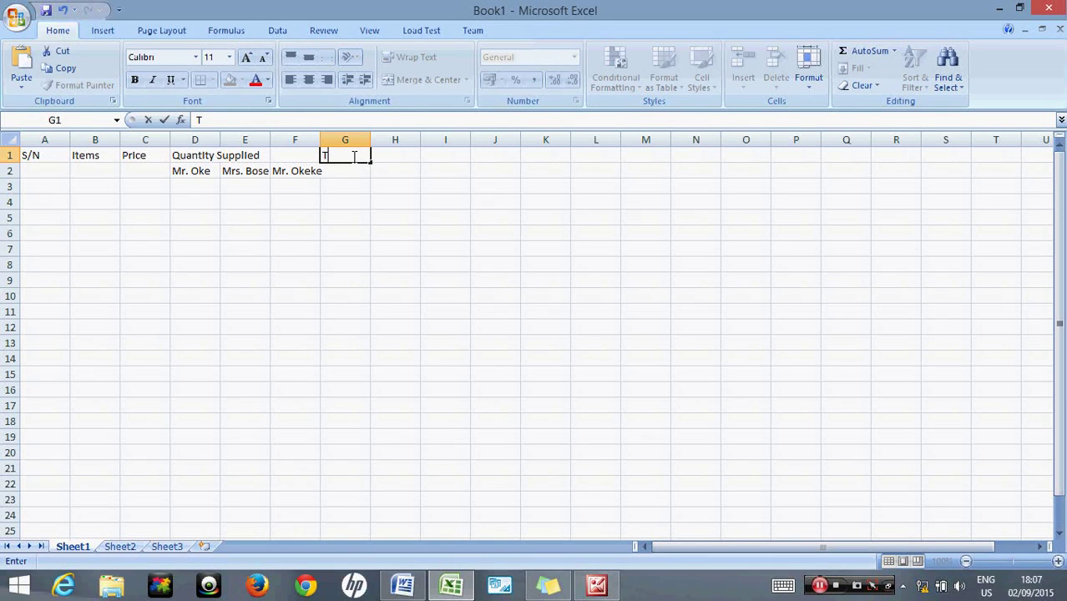
pyautogui.write('otal Quan')
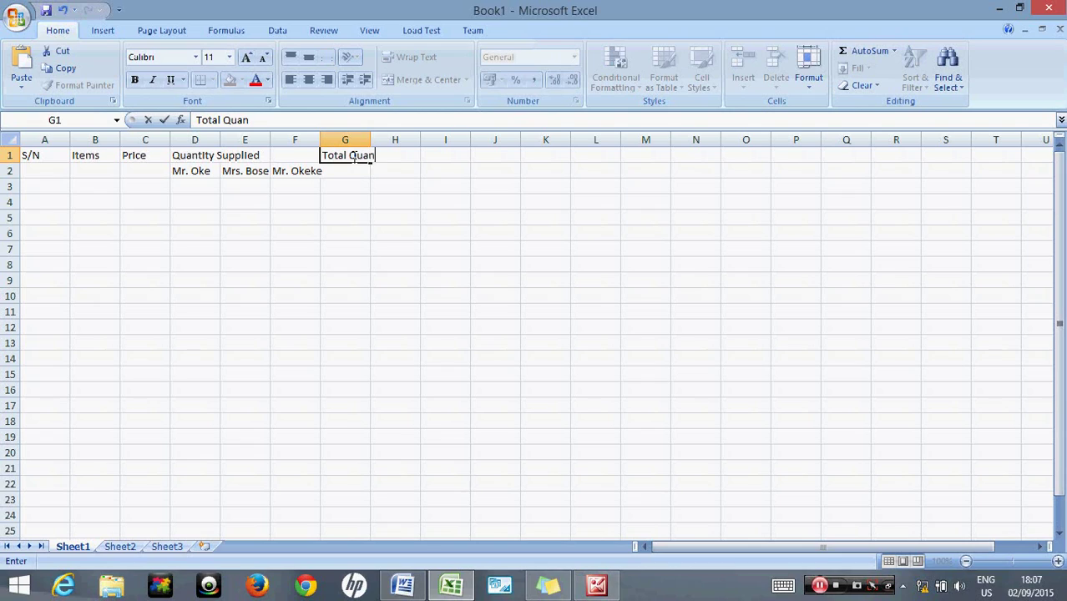
pyautogui.write('tity Supplied')
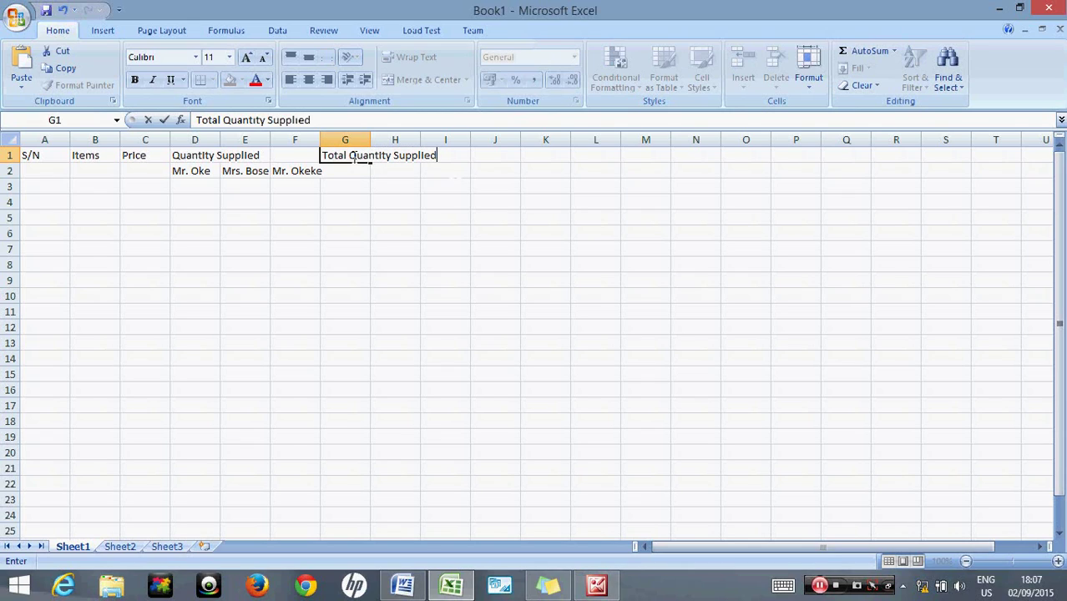
pyautogui.click(453, 180)
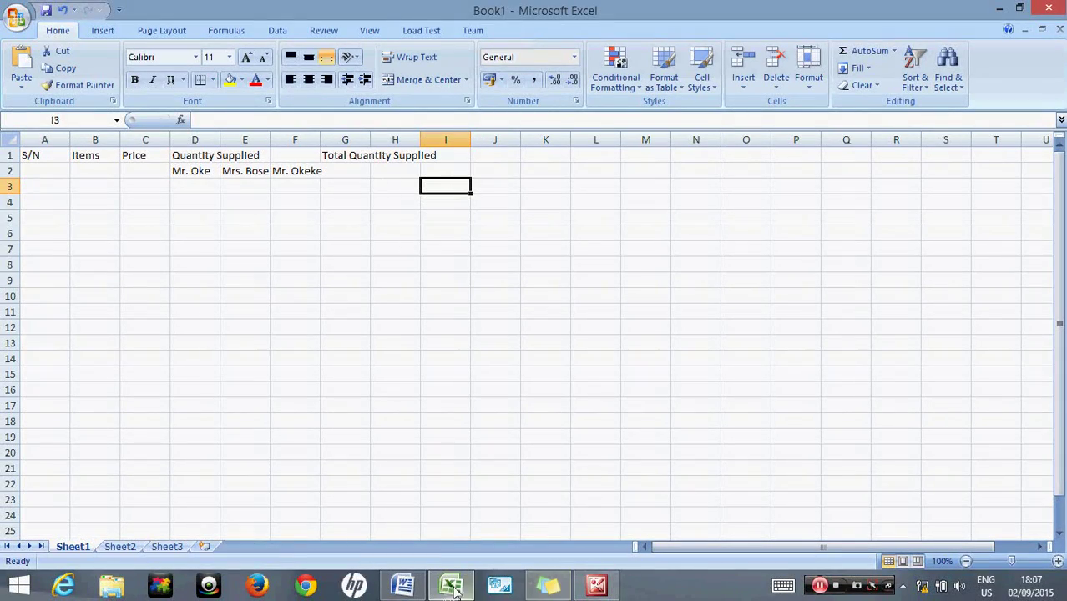
# Step: Check the last heading in the Word table and enter Average in cell H1 of the Excel sheet
pyautogui.click(409, 588)
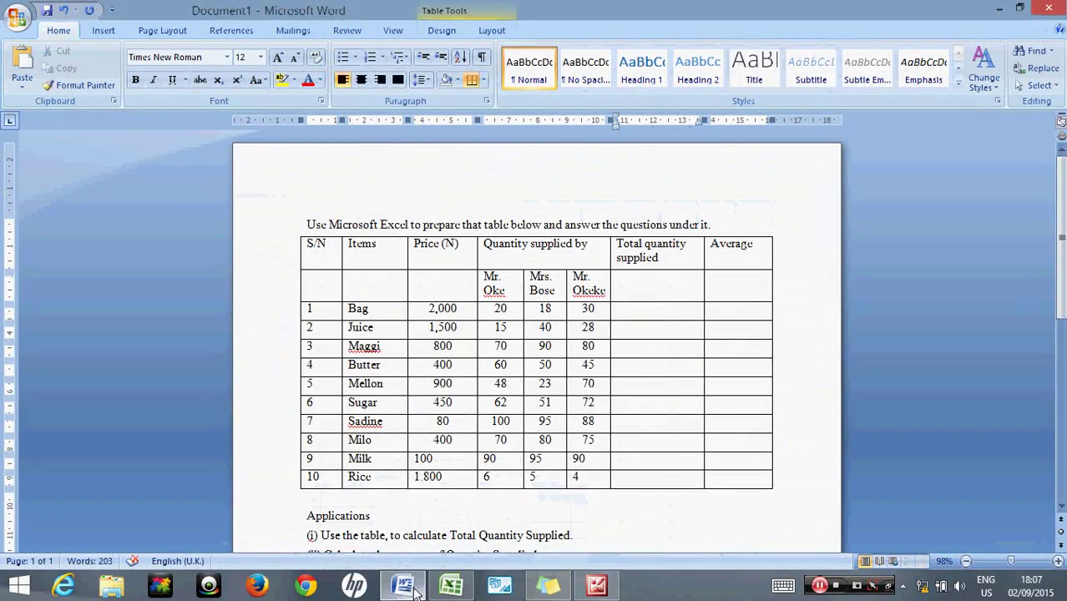
pyautogui.click(415, 590)
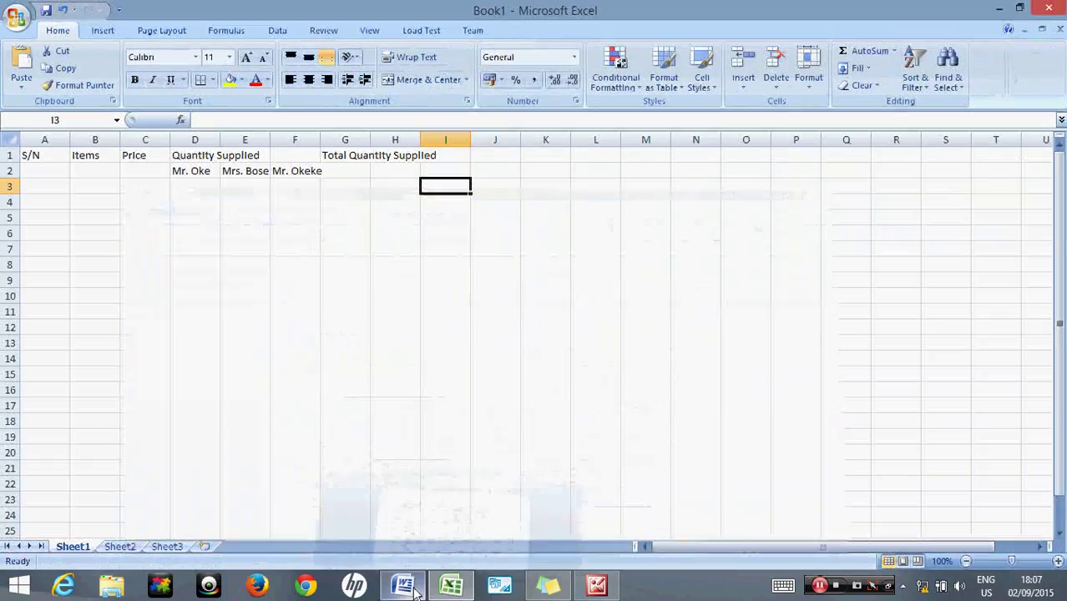
pyautogui.click(391, 156)
pyautogui.write('Avare')
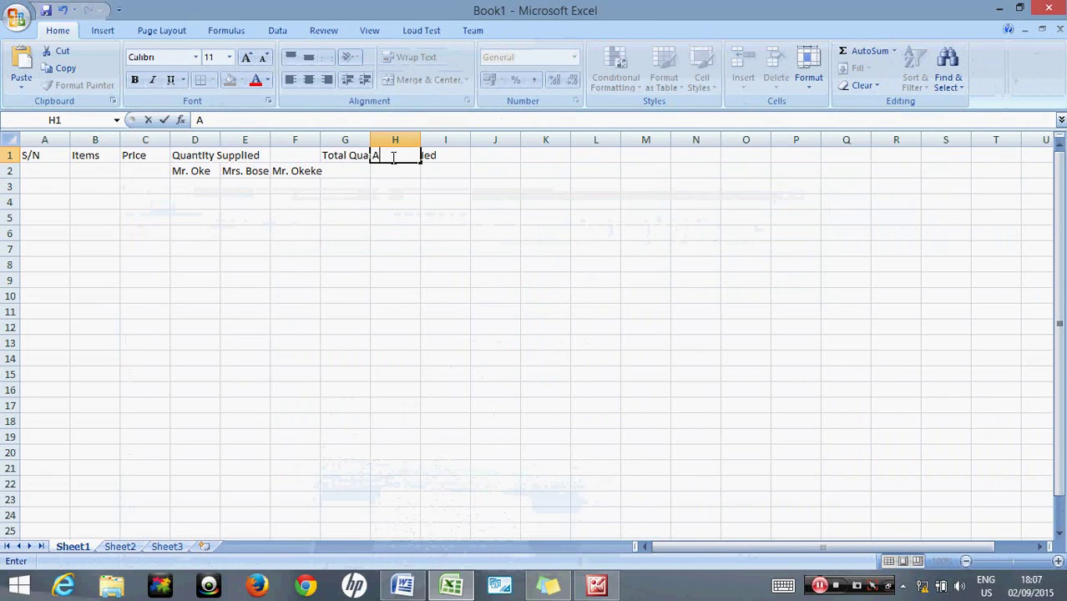
pyautogui.press('BackSpace')
pyautogui.press('BackSpace')
pyautogui.press('BackSpace')
pyautogui.write('er')
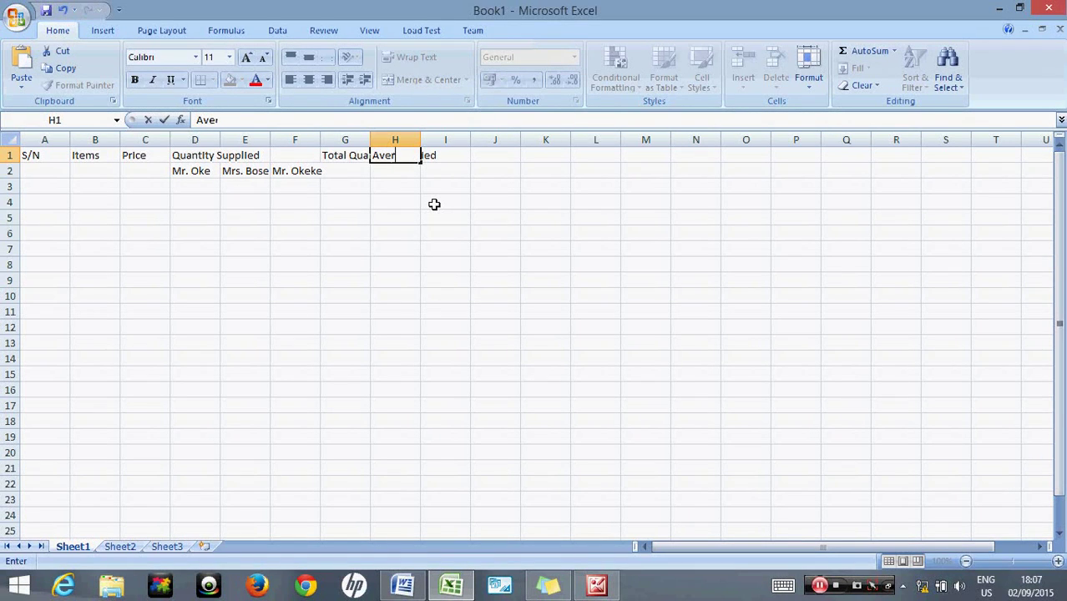
pyautogui.write('age')
pyautogui.click(434, 203)
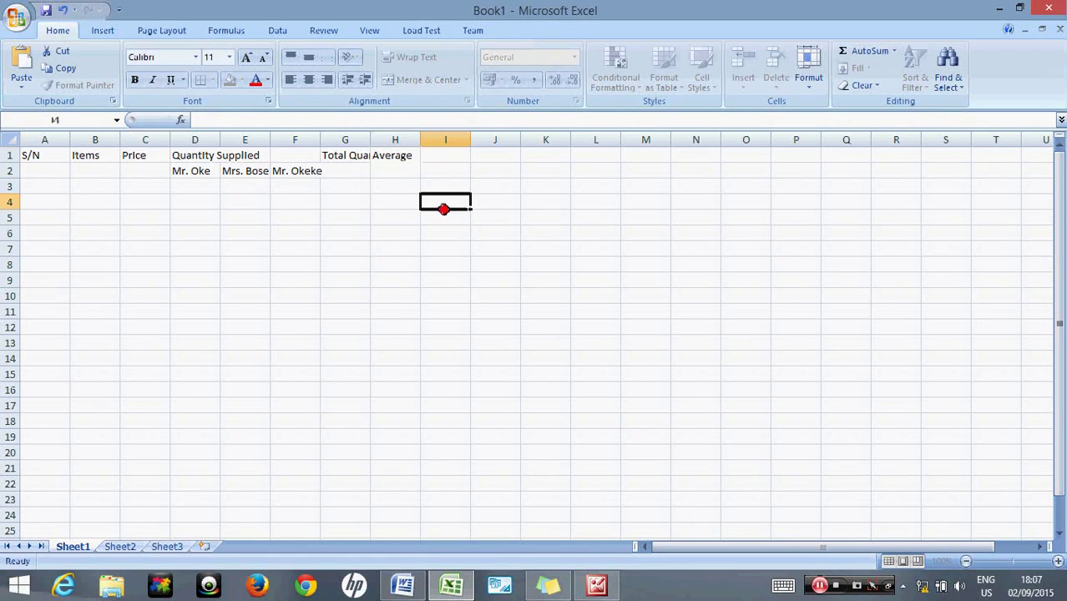
# Step: Widen columns B, C and G, and columns D and E slightly, so the headings and names have room
pyautogui.click(394, 183)
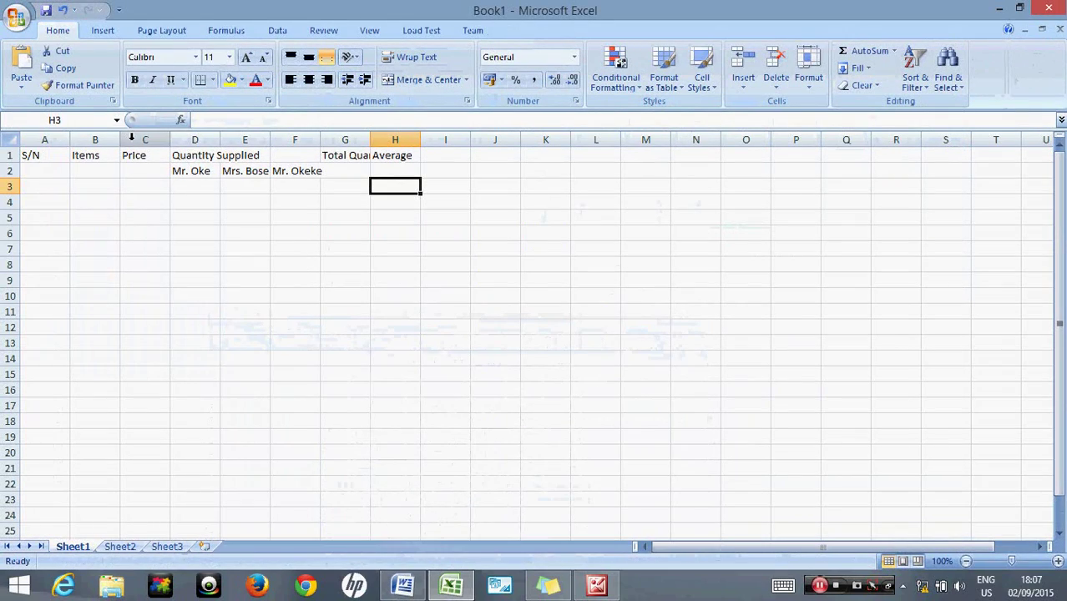
pyautogui.moveTo(121, 141); pyautogui.dragTo(386, 140)
pyautogui.moveTo(487, 139); pyautogui.dragTo(557, 139)
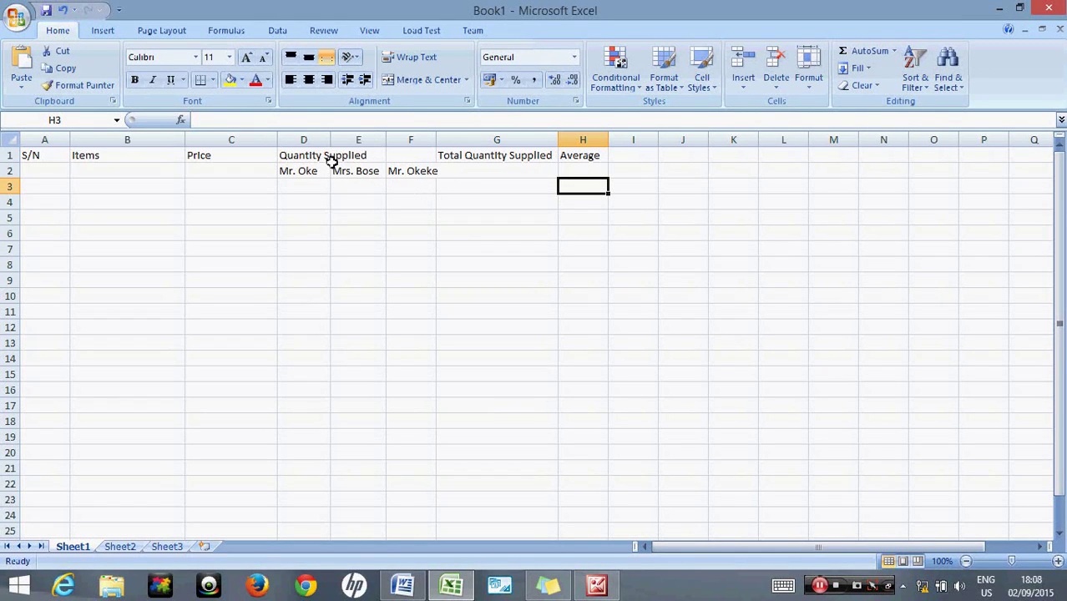
# Step: Merge cells D1 to F1 across for the Quantity Supplied heading above the three supplier names
pyautogui.click(422, 158)
pyautogui.moveTo(421, 159); pyautogui.dragTo(377, 155)
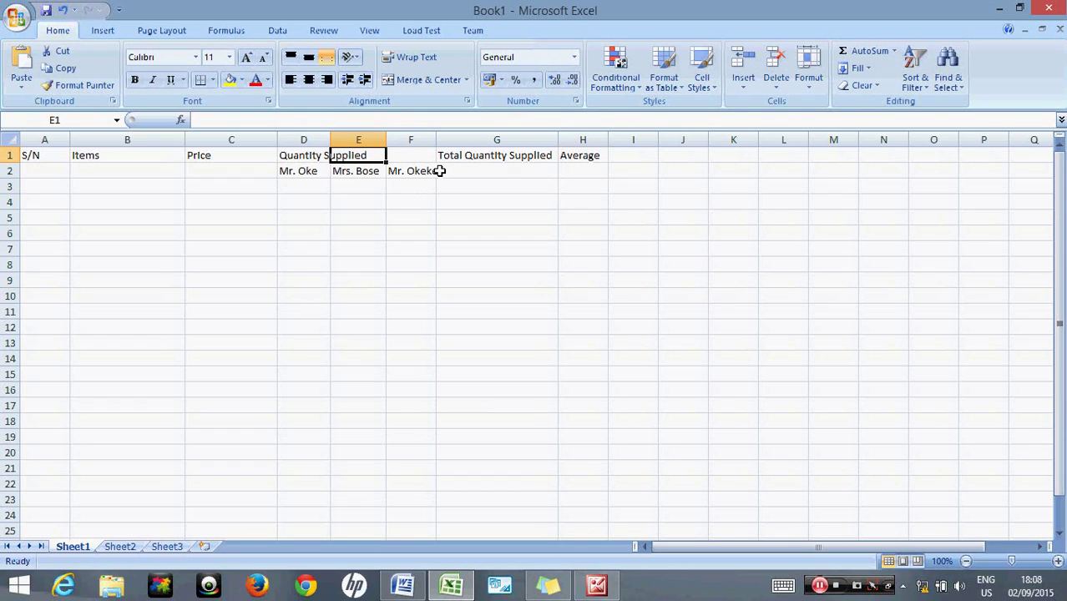
pyautogui.click(322, 158)
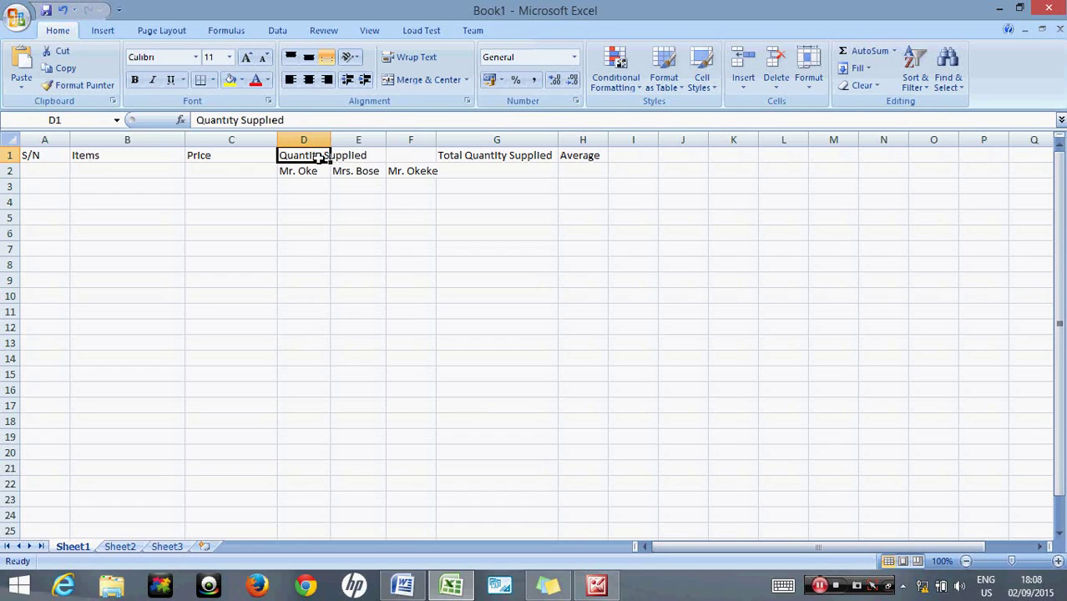
pyautogui.moveTo(320, 159); pyautogui.dragTo(359, 158)
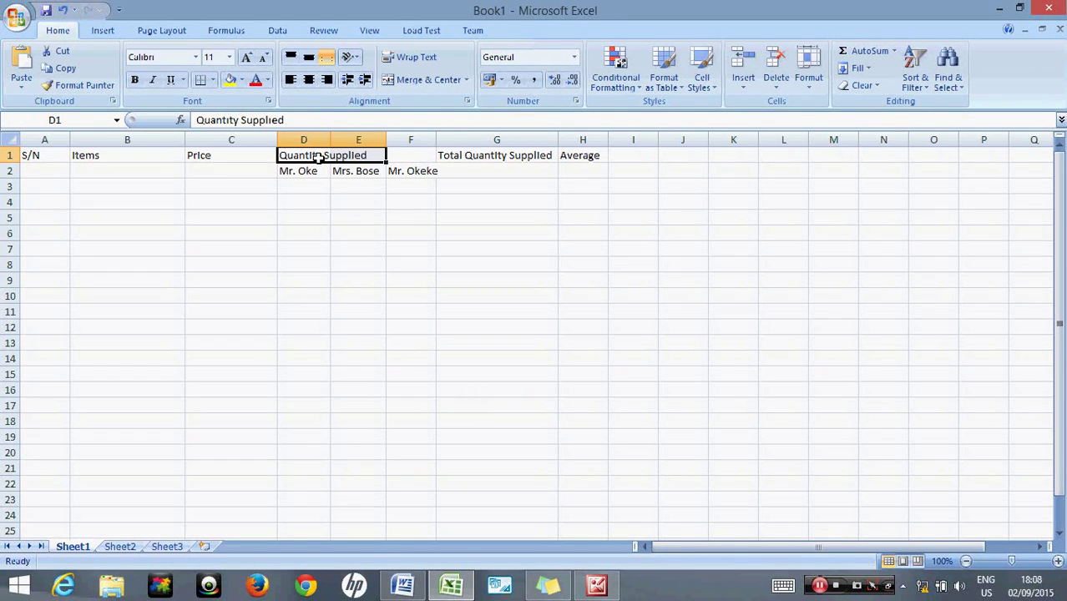
pyautogui.hotkey('shift', 'Right')
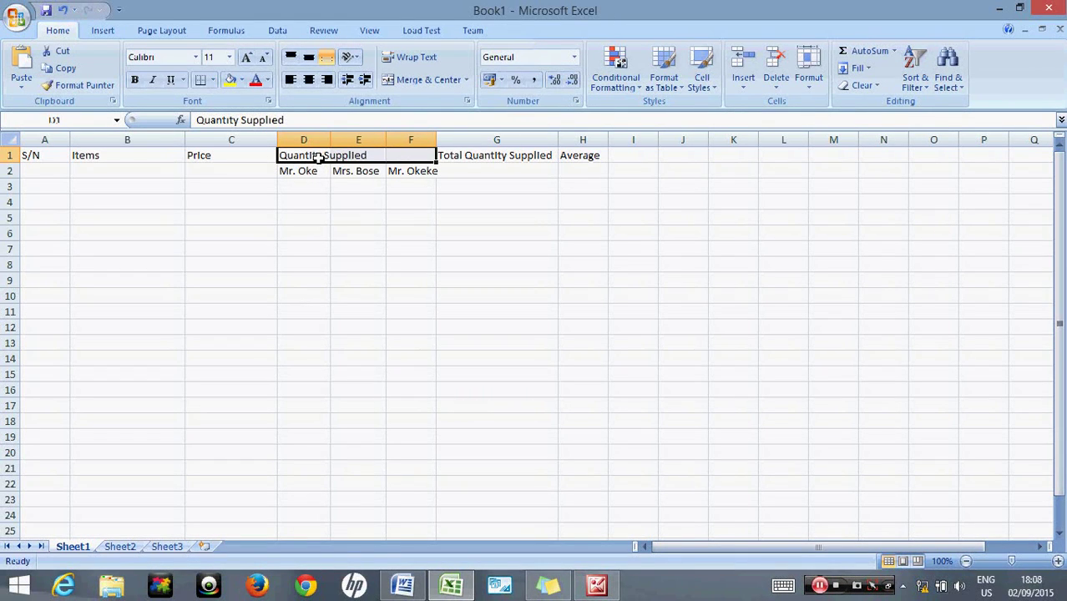
pyautogui.click(309, 171)
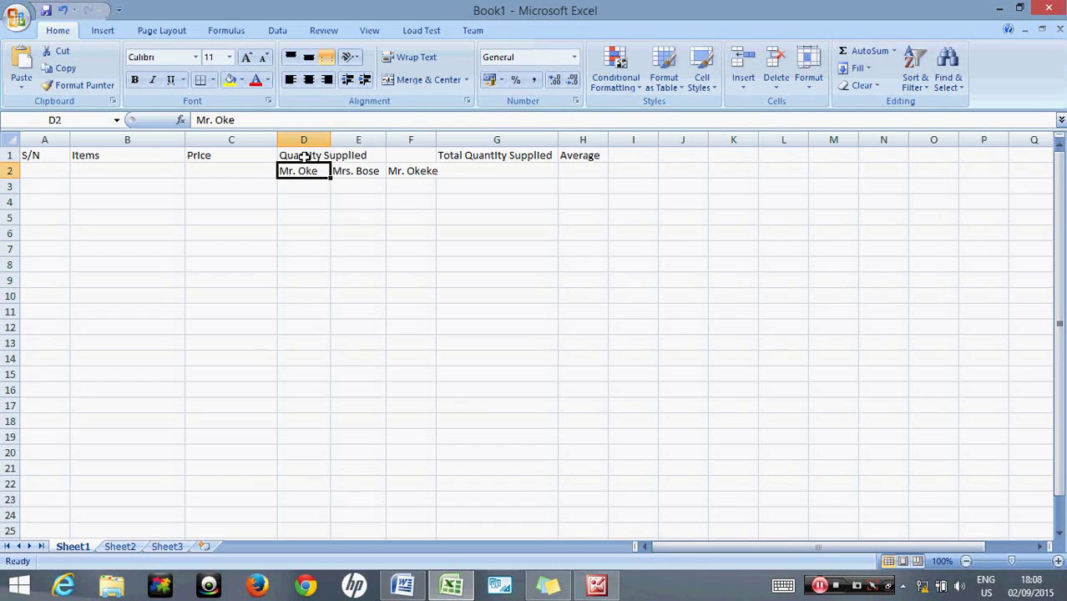
pyautogui.click(305, 156)
pyautogui.moveTo(304, 156); pyautogui.dragTo(414, 157)
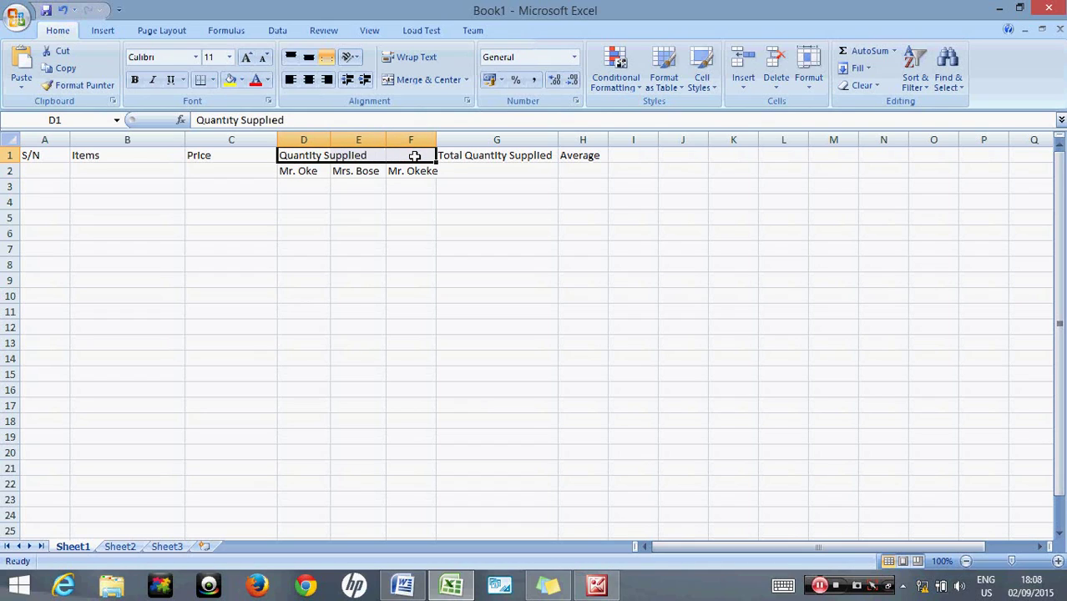
pyautogui.click(466, 81)
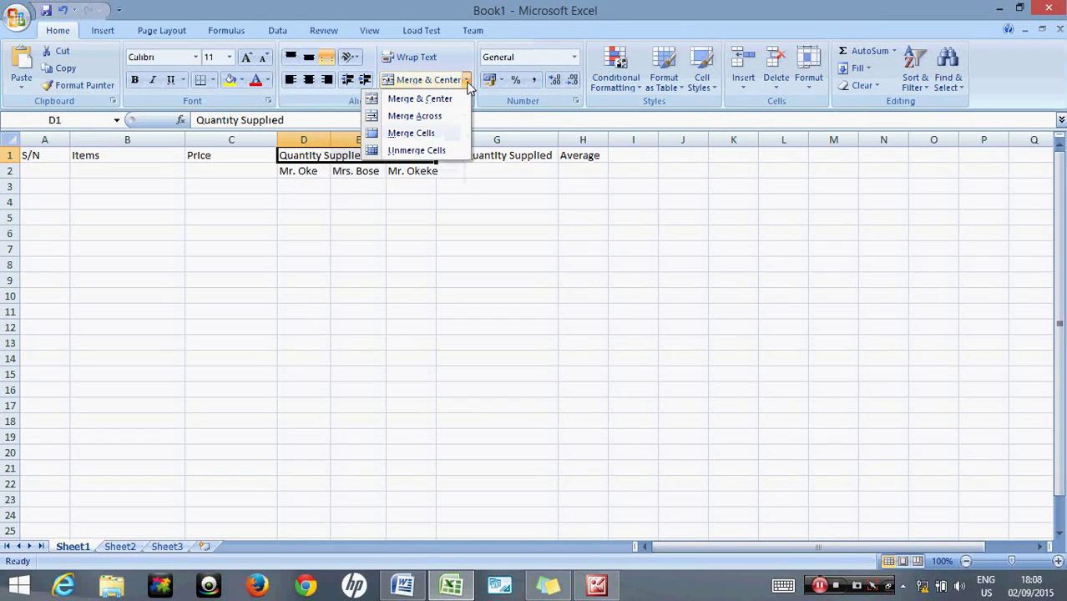
pyautogui.click(436, 117)
pyautogui.click(376, 187)
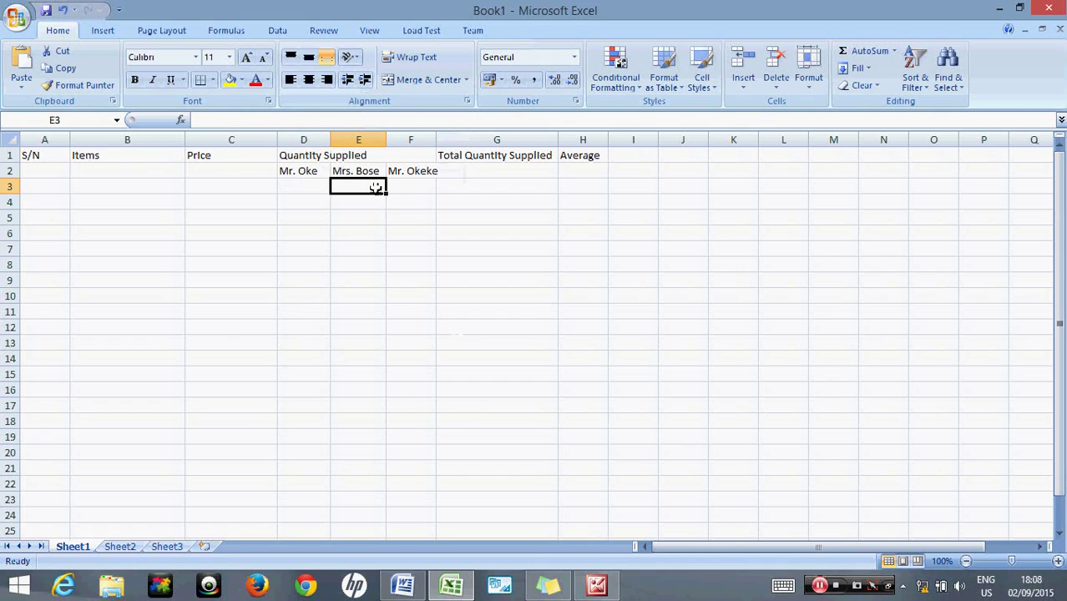
# Step: Check the Word table and enter serial number 1 in cell A3 of the Excel sheet
pyautogui.click(403, 586)
pyautogui.click(404, 586)
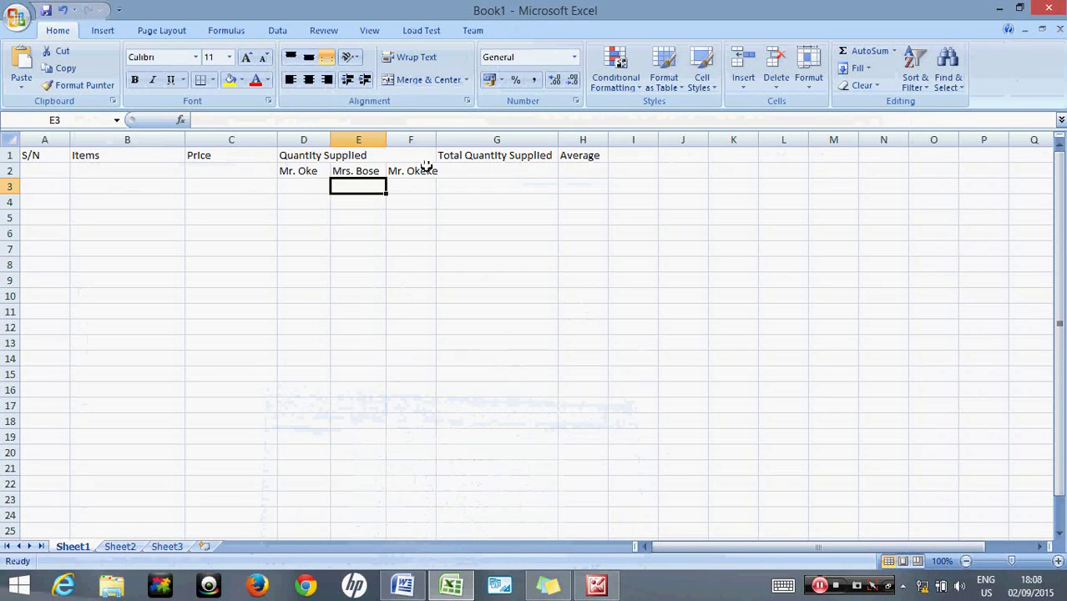
pyautogui.click(307, 187)
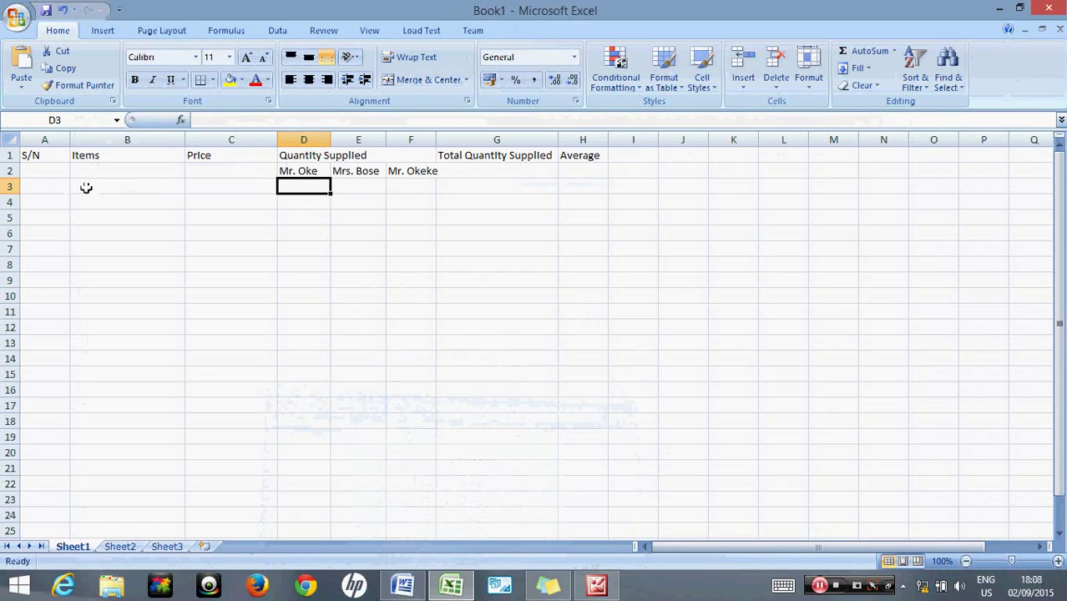
pyautogui.click(56, 187)
pyautogui.write('1')
pyautogui.press('Return')
pyautogui.press('Up')
pyautogui.press('Right')
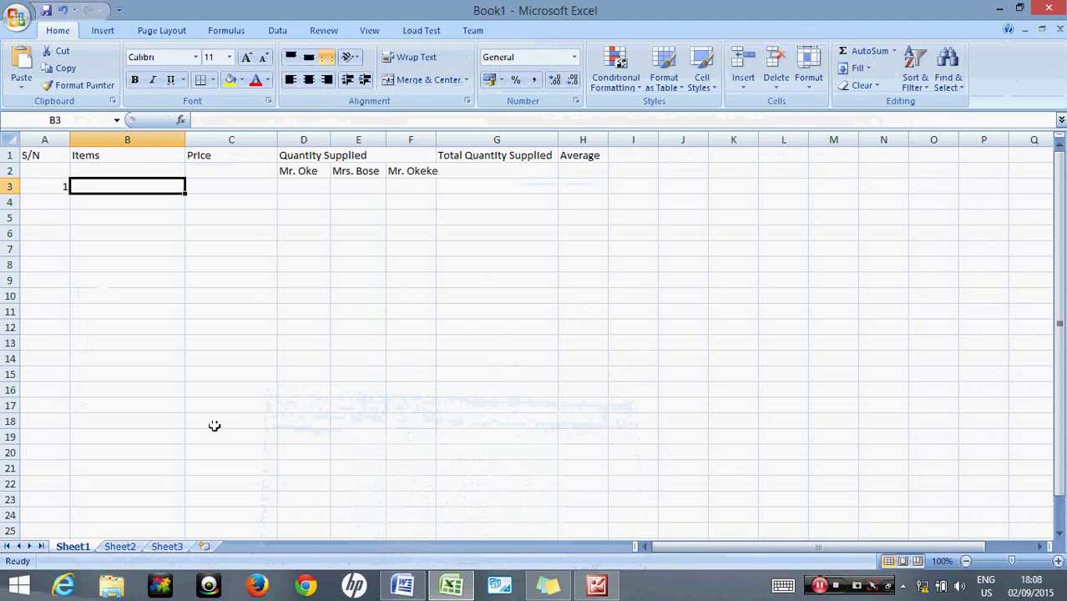
# Step: Look up the first item in the Word table and enter Bag in cell B3 of the Excel sheet
pyautogui.click(403, 586)
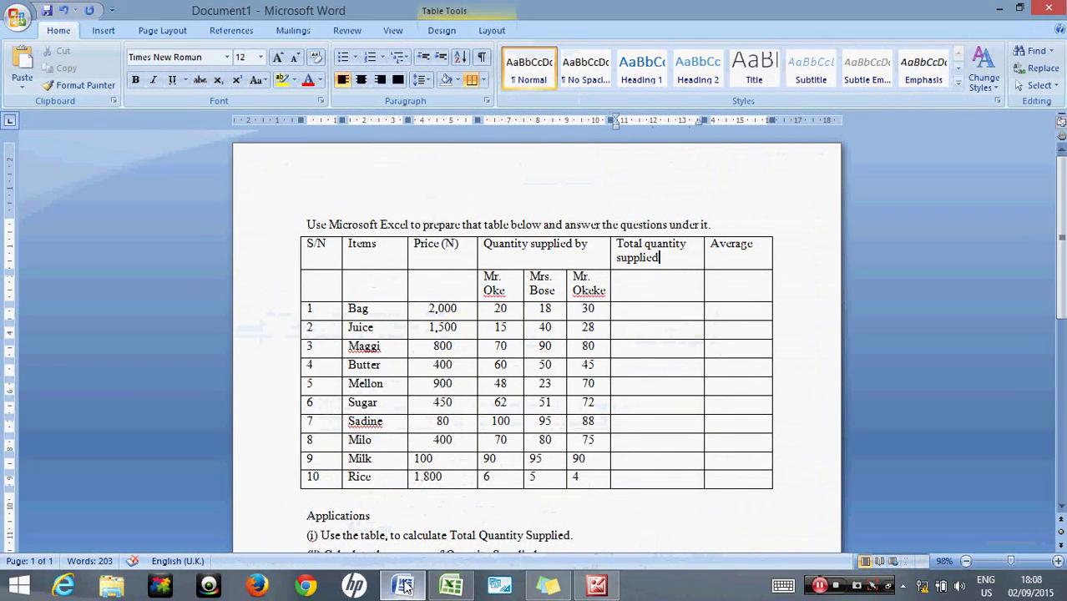
pyautogui.click(403, 586)
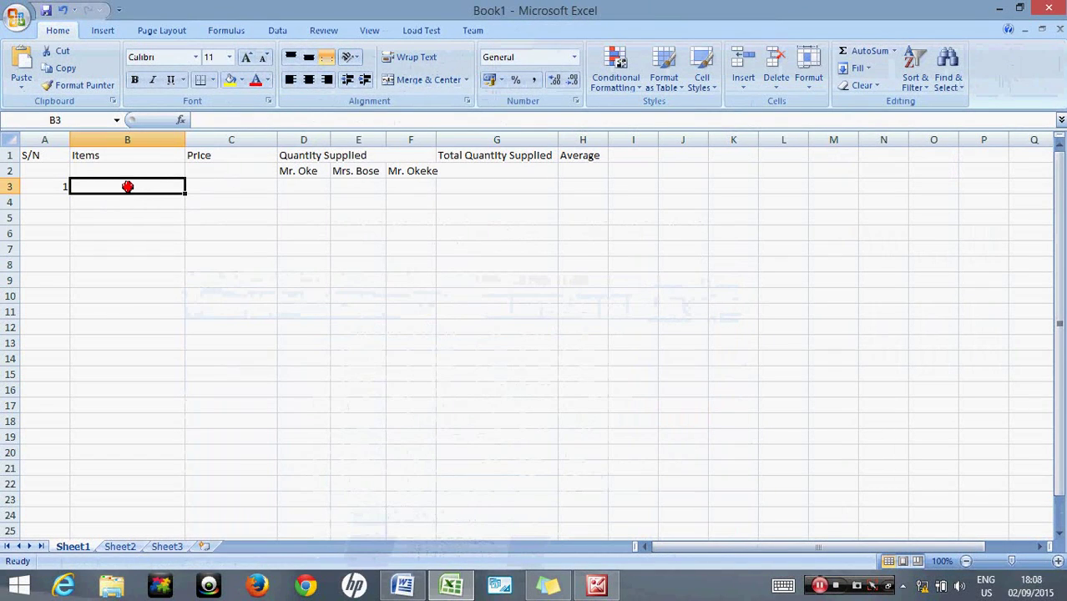
pyautogui.write('Bag')
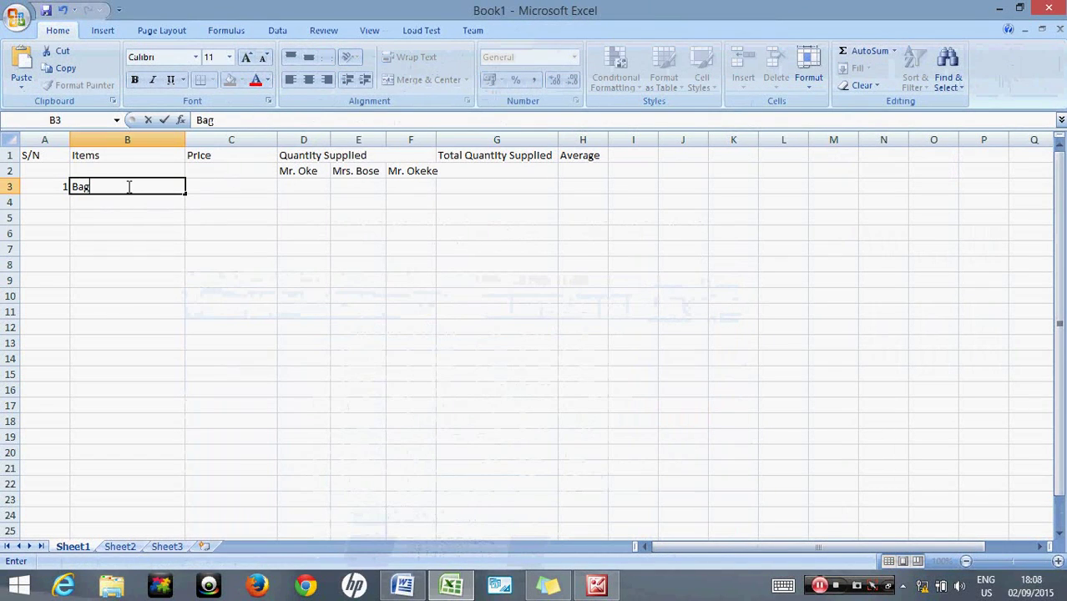
pyautogui.click(221, 190)
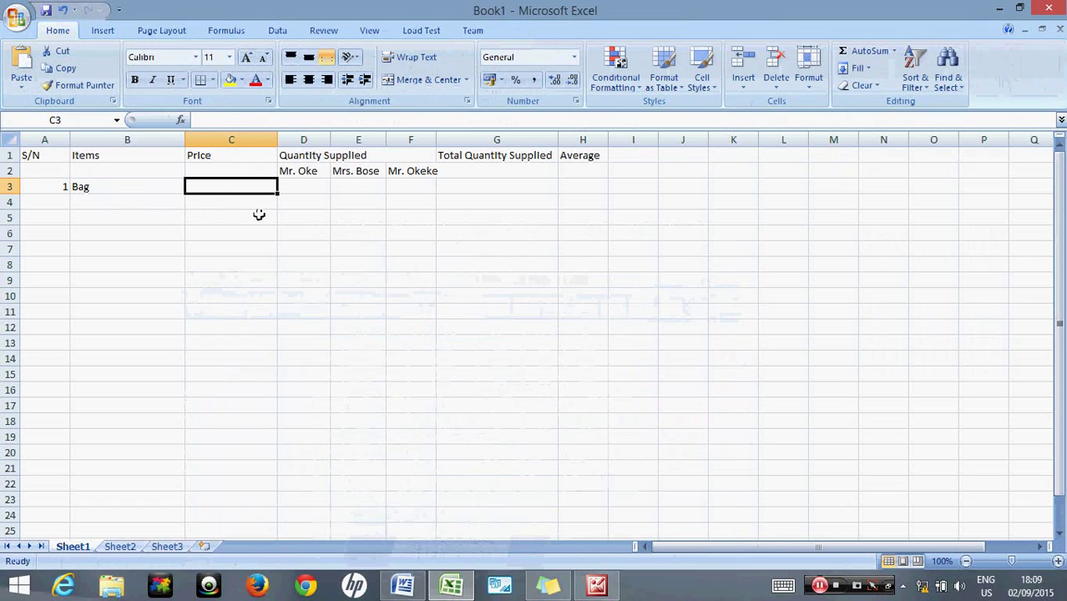
pyautogui.click(818, 587)
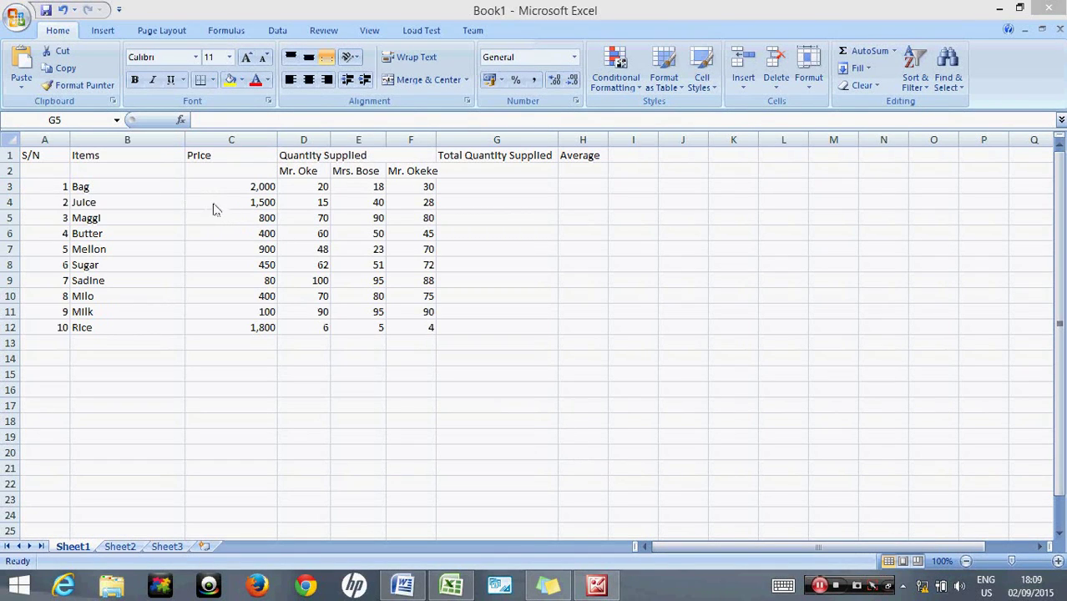
pyautogui.click(175, 173)
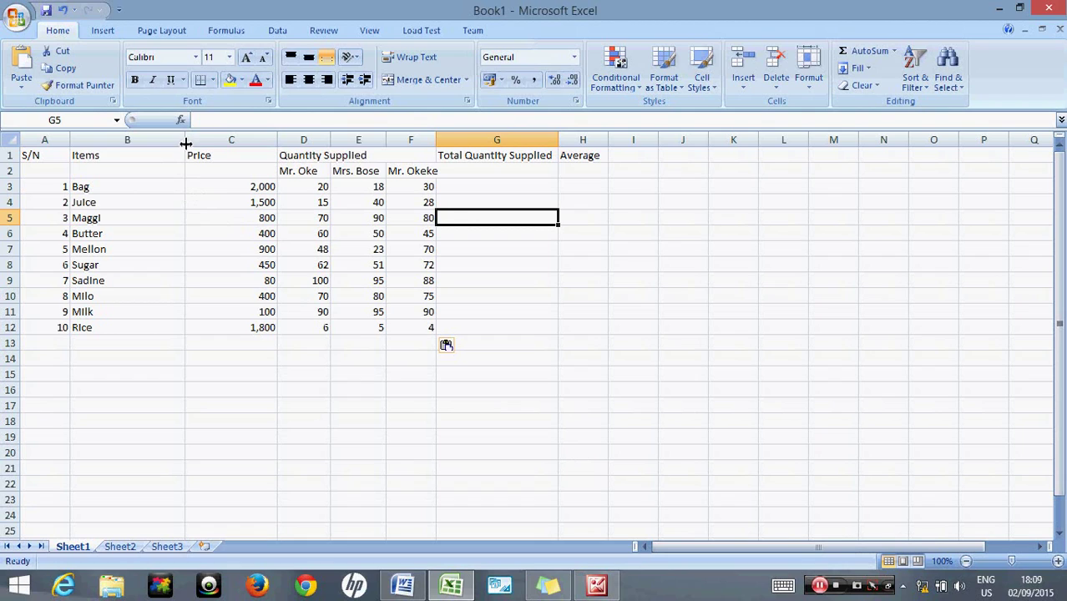
# Step: Narrow the Items and Price columns, B and C, to fit their contents more closely
pyautogui.moveTo(186, 150); pyautogui.dragTo(128, 140)
pyautogui.click(177, 188)
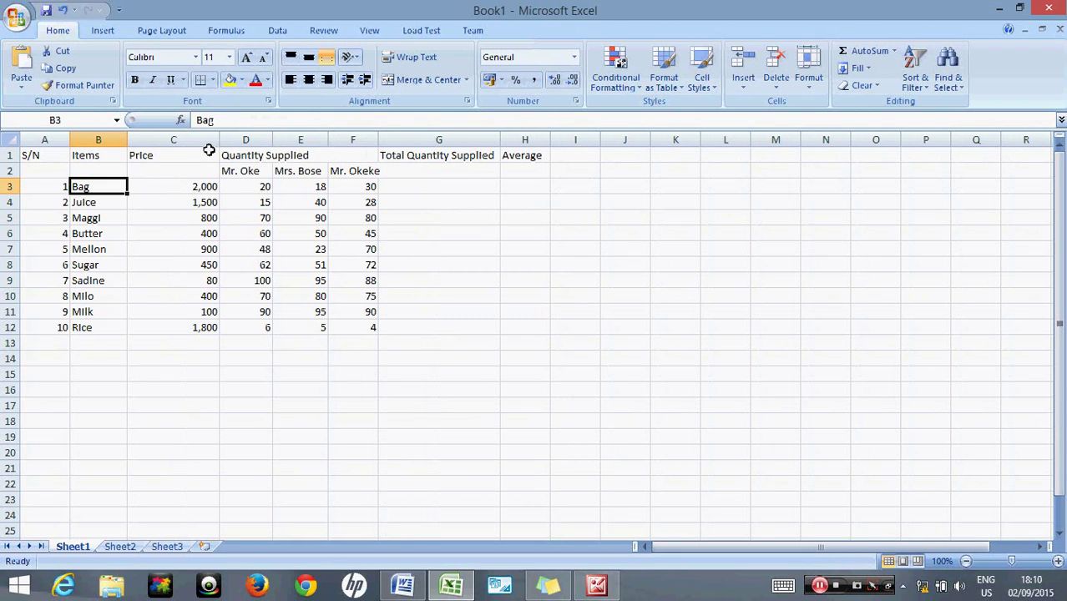
pyautogui.moveTo(219, 140); pyautogui.dragTo(171, 150)
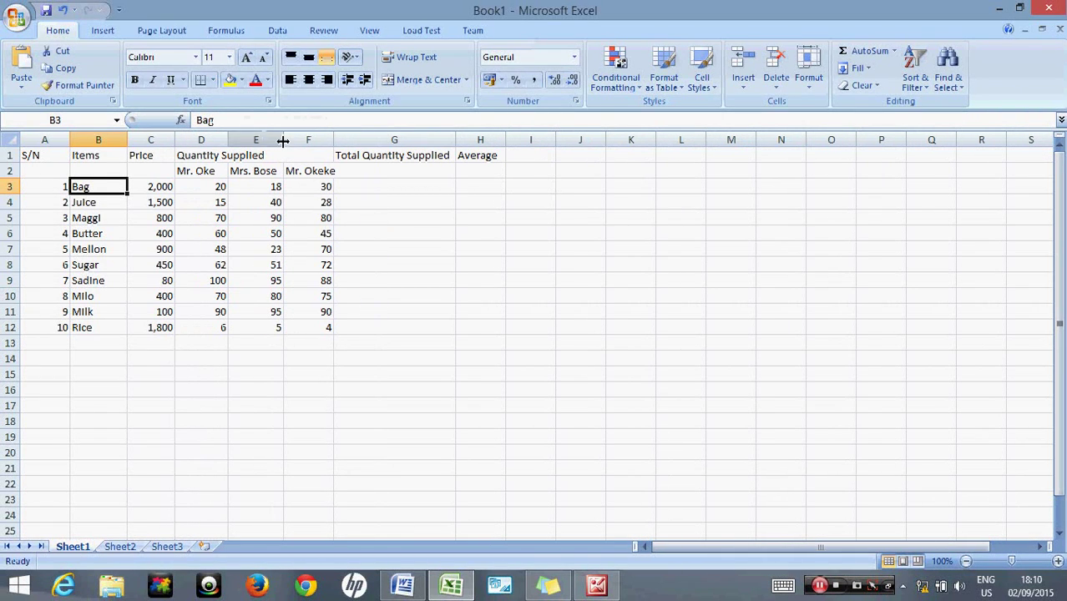
# Step: Review the application tasks below the Word table, then inspect the Bag row's supplied quantities in D3 to F3 of the Excel sheet
pyautogui.click(445, 172)
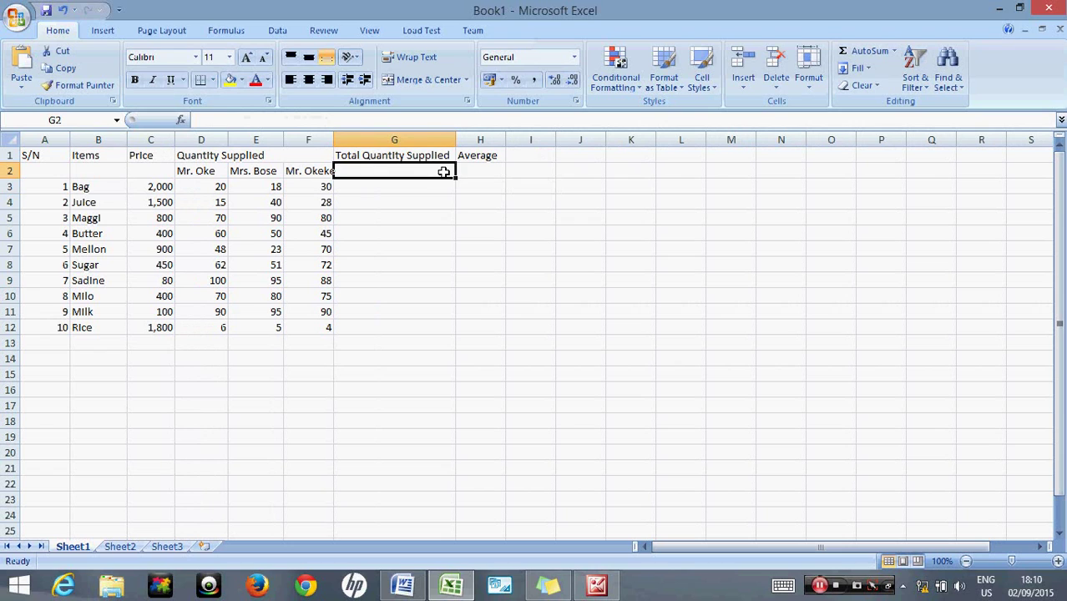
pyautogui.click(404, 587)
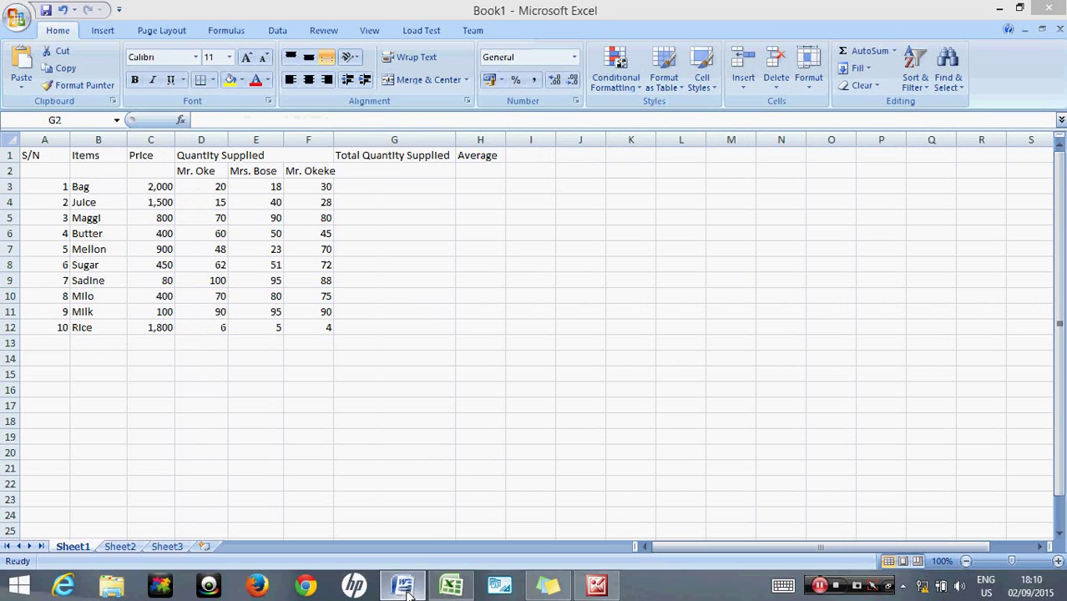
pyautogui.moveTo(1060, 234); pyautogui.dragTo(1059, 290)
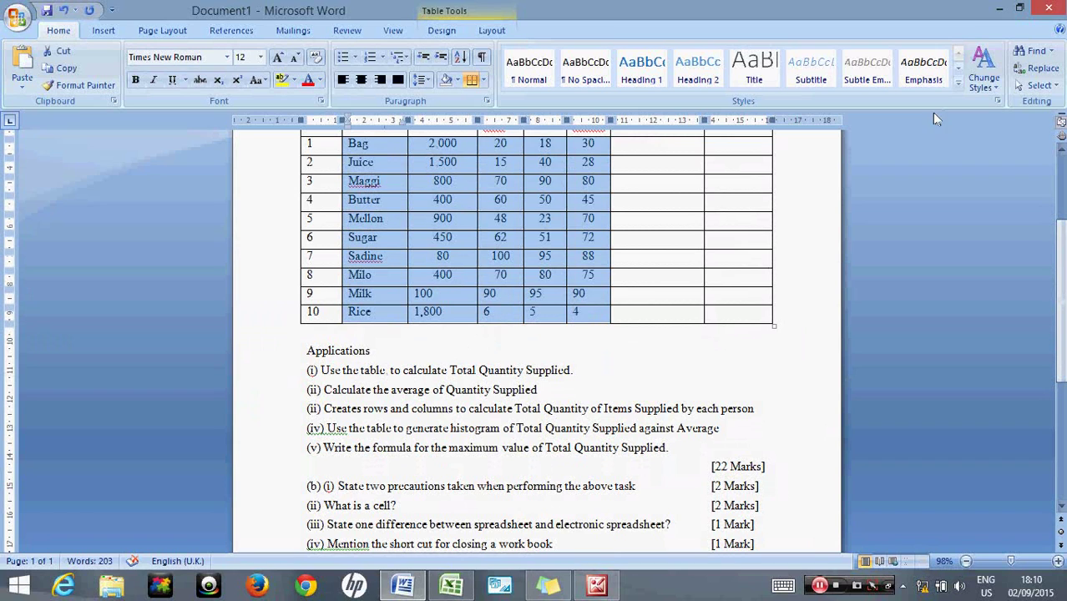
pyautogui.click(998, 9)
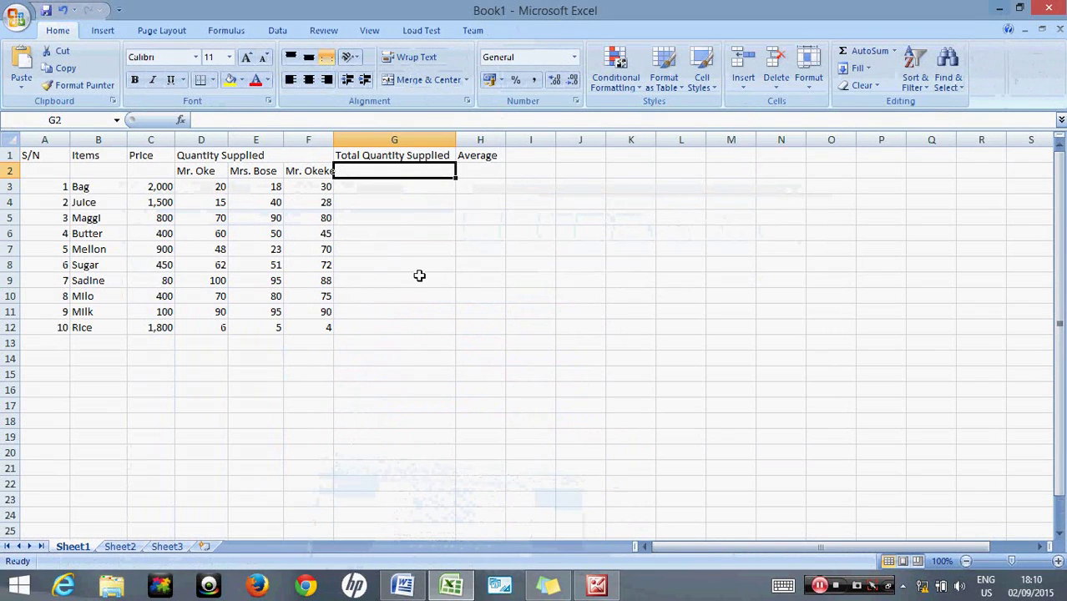
pyautogui.click(371, 189)
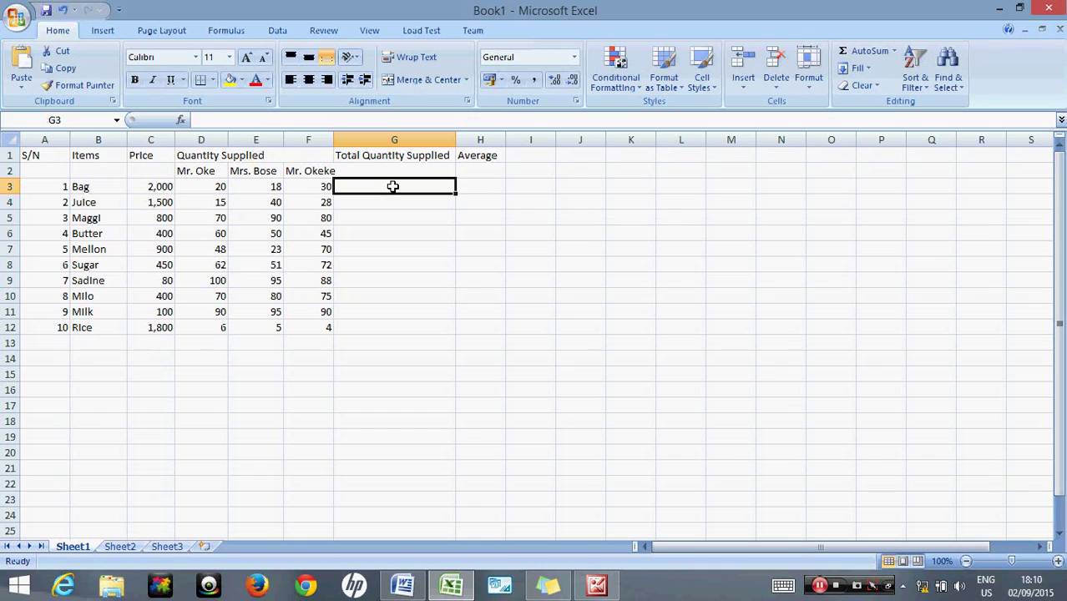
pyautogui.moveTo(308, 200); pyautogui.dragTo(279, 194)
pyautogui.click(365, 184)
pyautogui.click(215, 189)
pyautogui.click(257, 190)
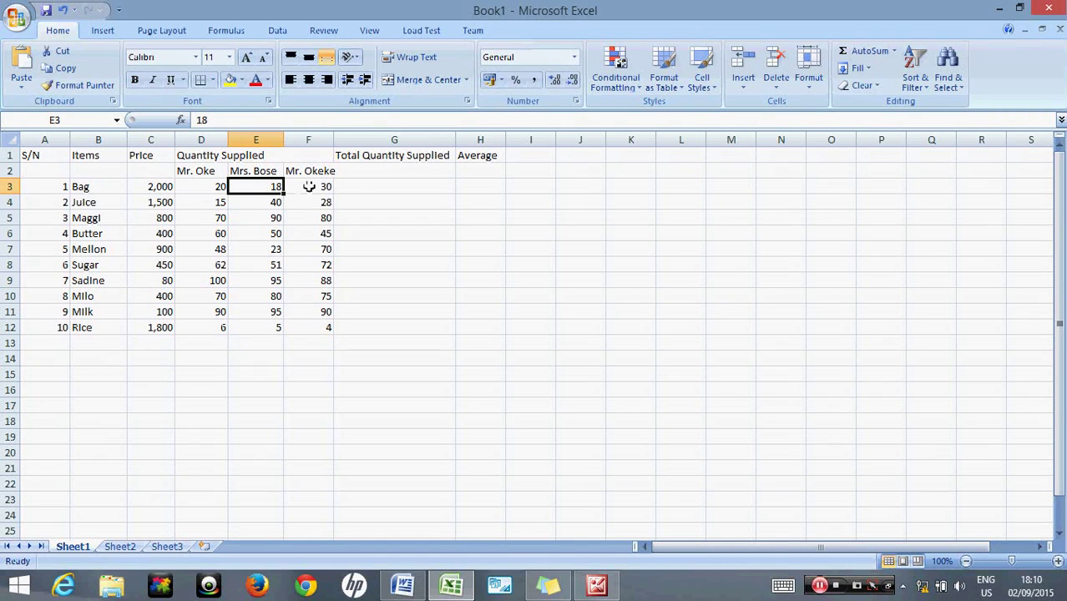
pyautogui.click(308, 187)
# Step: Total the Bag quantities from the three suppliers in cell G3 with =SUM(D3:F3)
pyautogui.click(359, 185)
pyautogui.write('=')
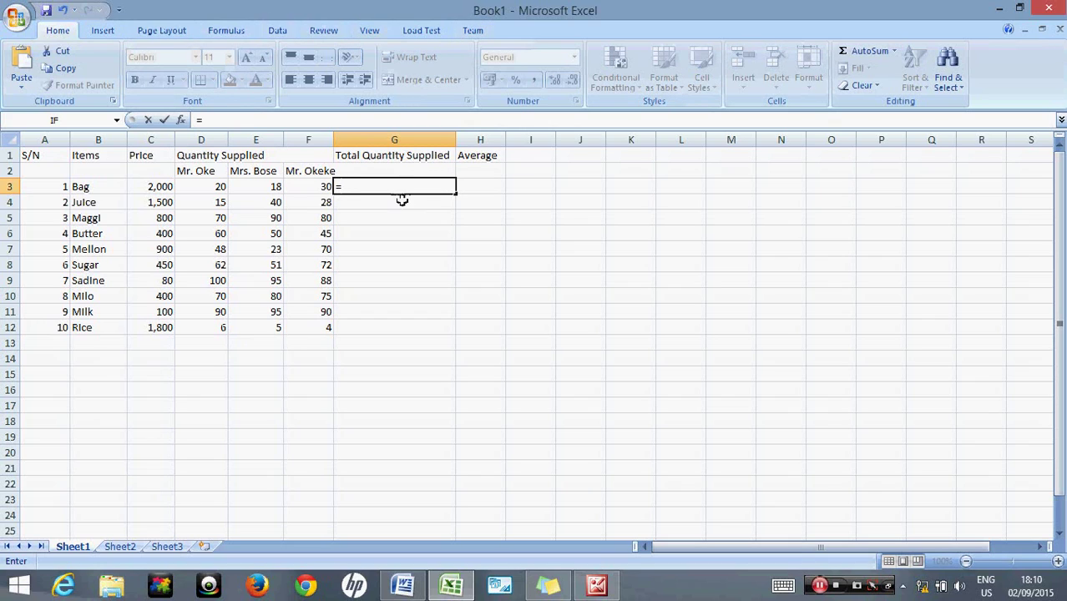
pyautogui.write('sum')
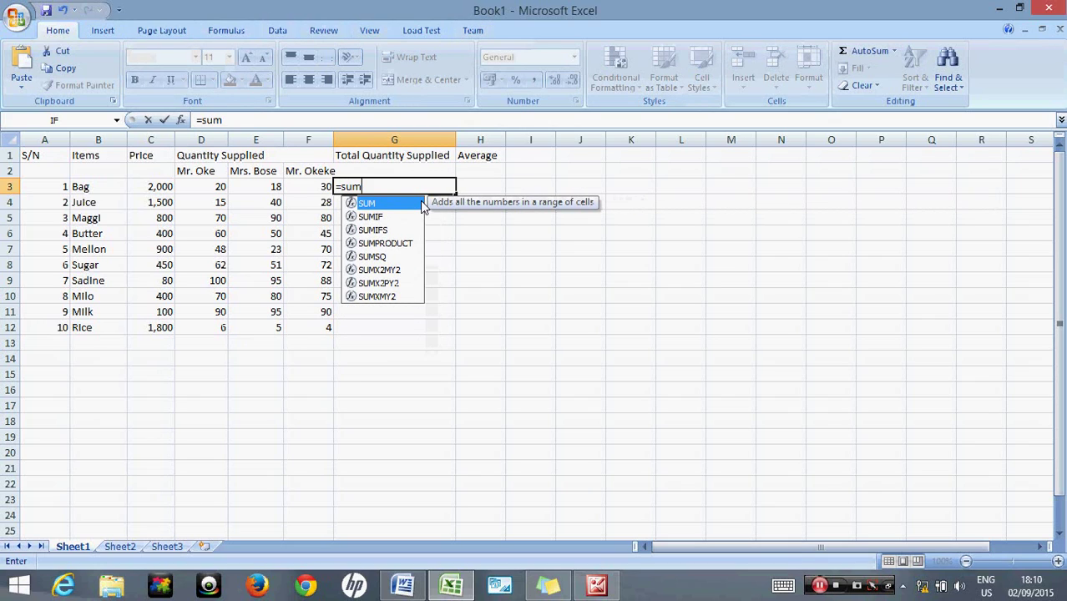
pyautogui.doubleClick(377, 204)
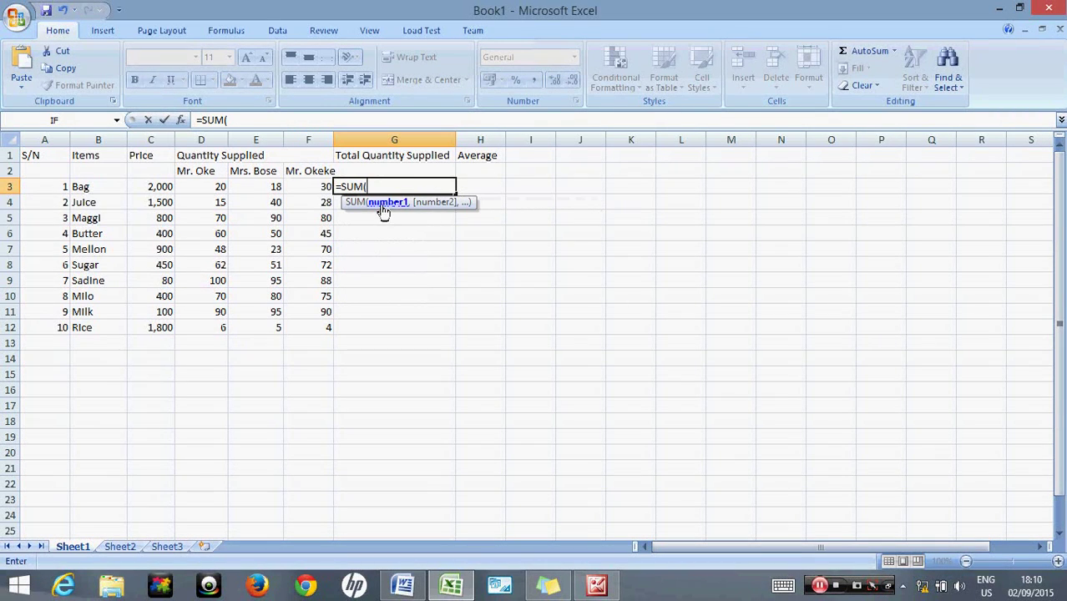
pyautogui.moveTo(214, 185); pyautogui.dragTo(300, 187)
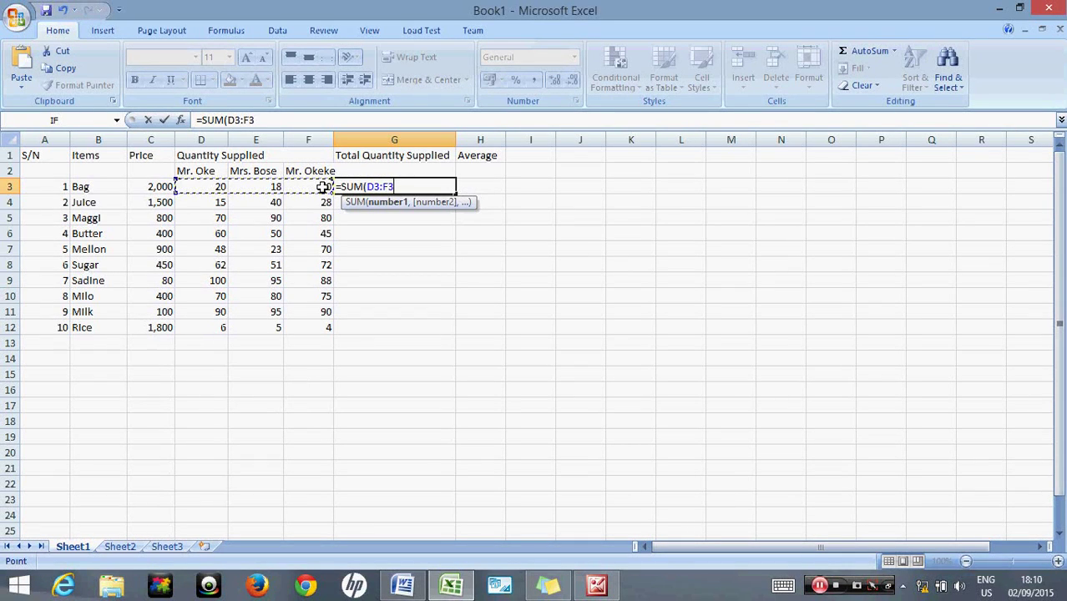
pyautogui.hotkey('ctrl', 'Return')
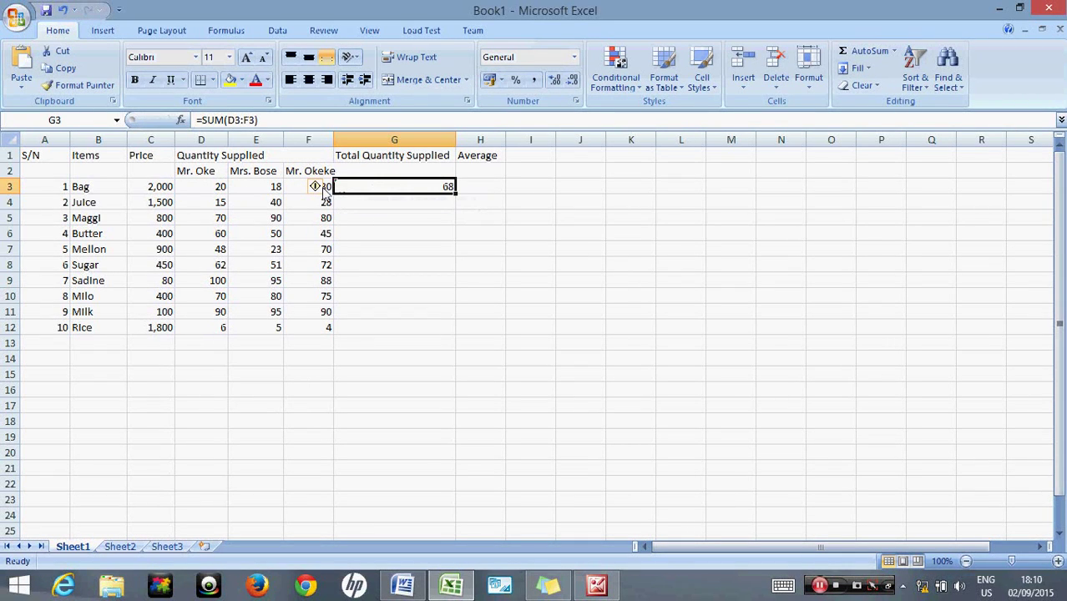
# Step: Total the Juice quantities from the three suppliers in cell G4 with =SUM(D4:F4)
pyautogui.click(402, 201)
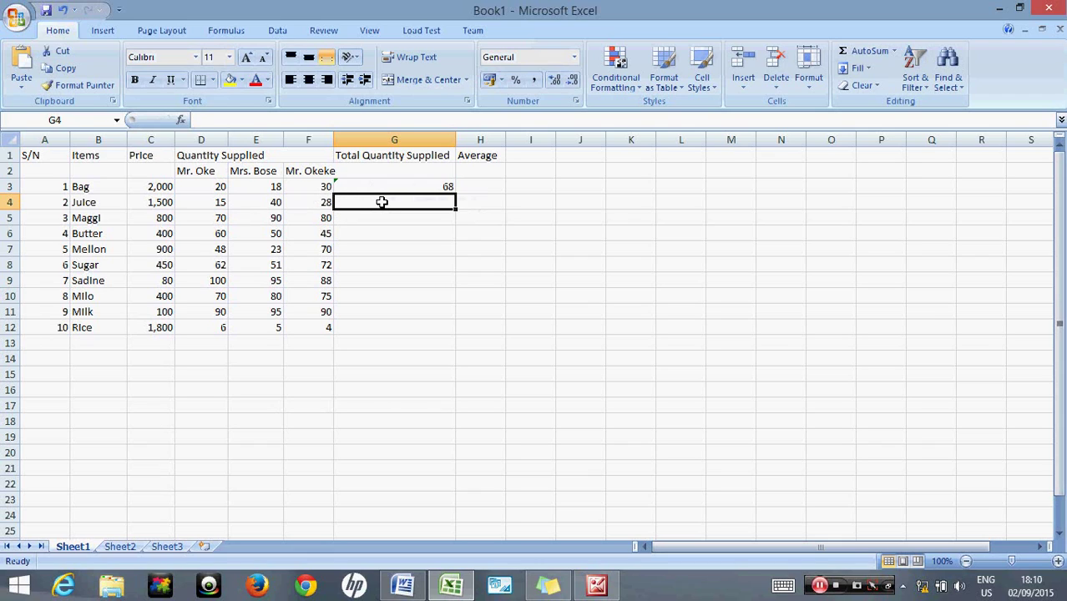
pyautogui.write('=')
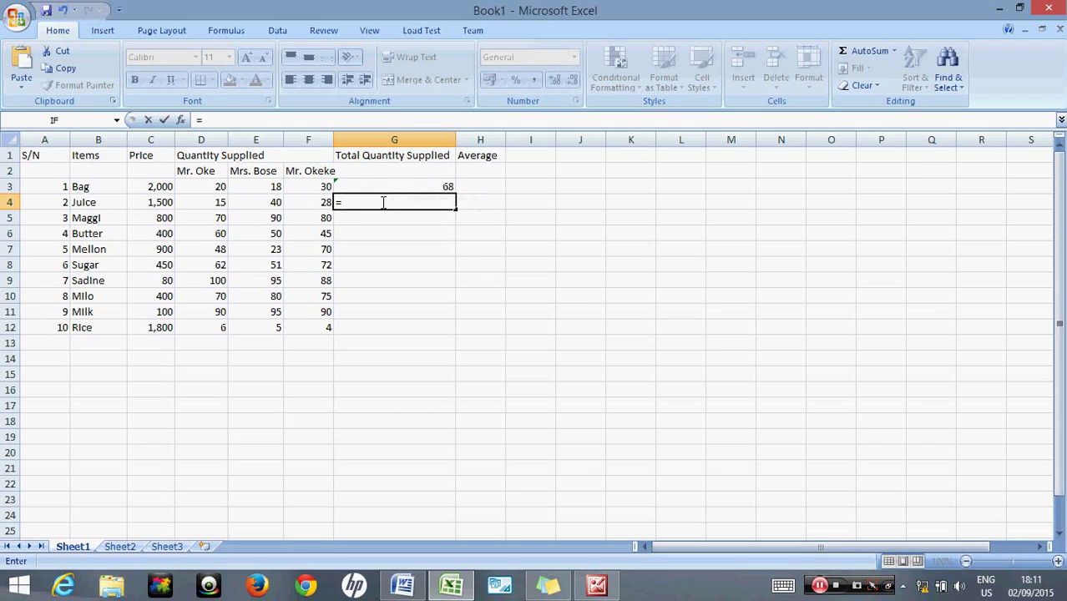
pyautogui.write('su')
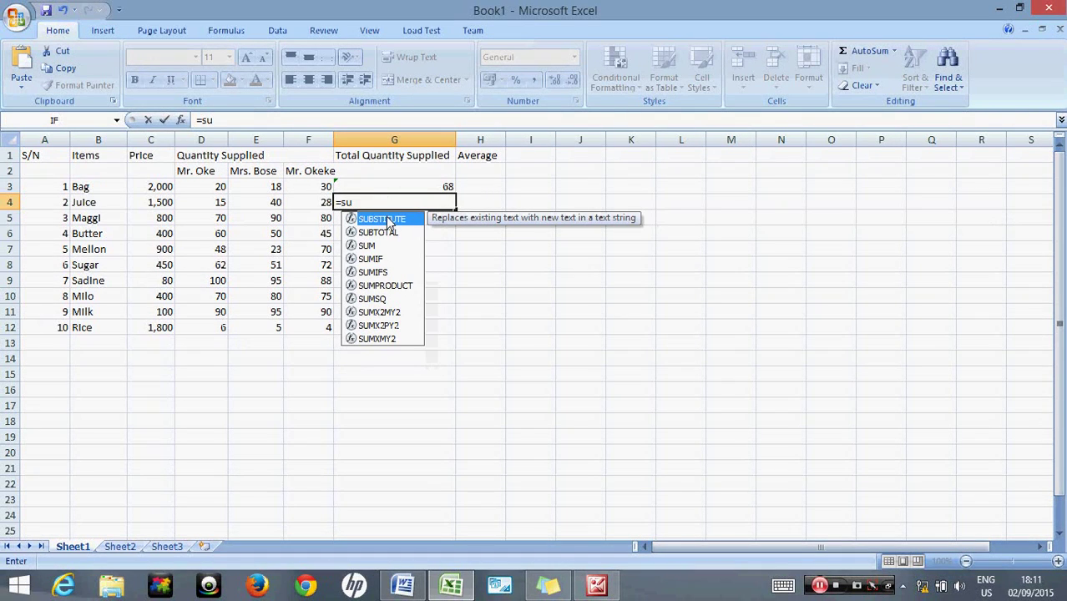
pyautogui.doubleClick(367, 247)
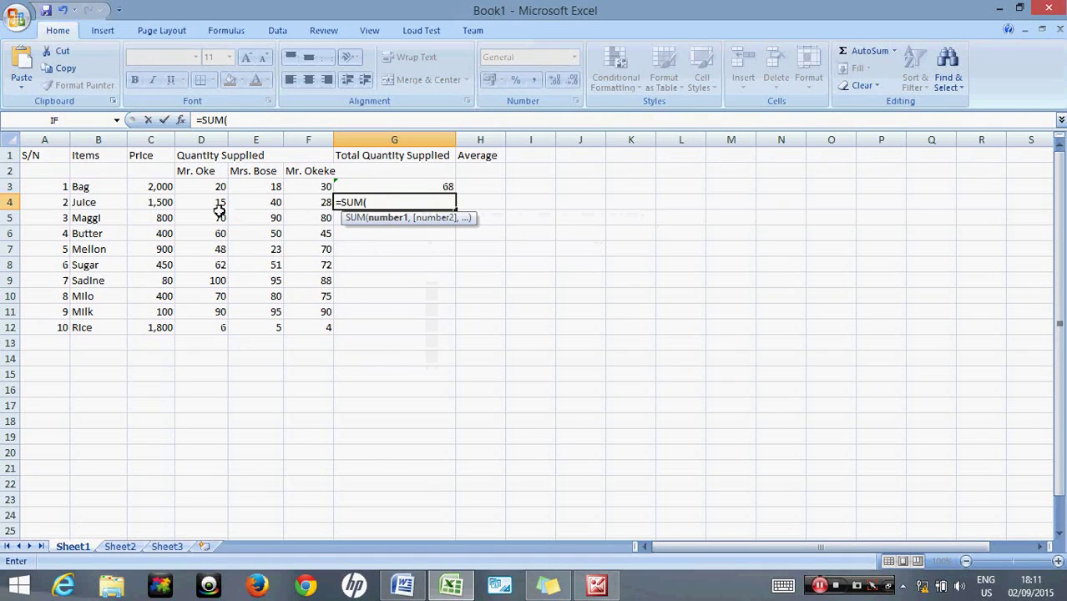
pyautogui.moveTo(208, 209); pyautogui.dragTo(320, 206)
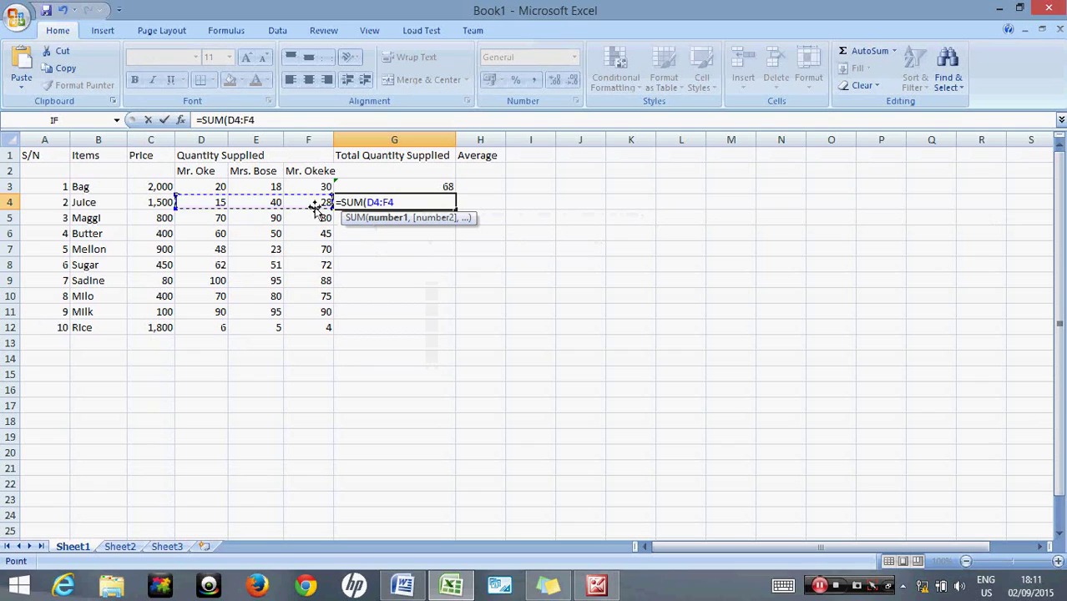
pyautogui.hotkey('ctrl', 'Return')
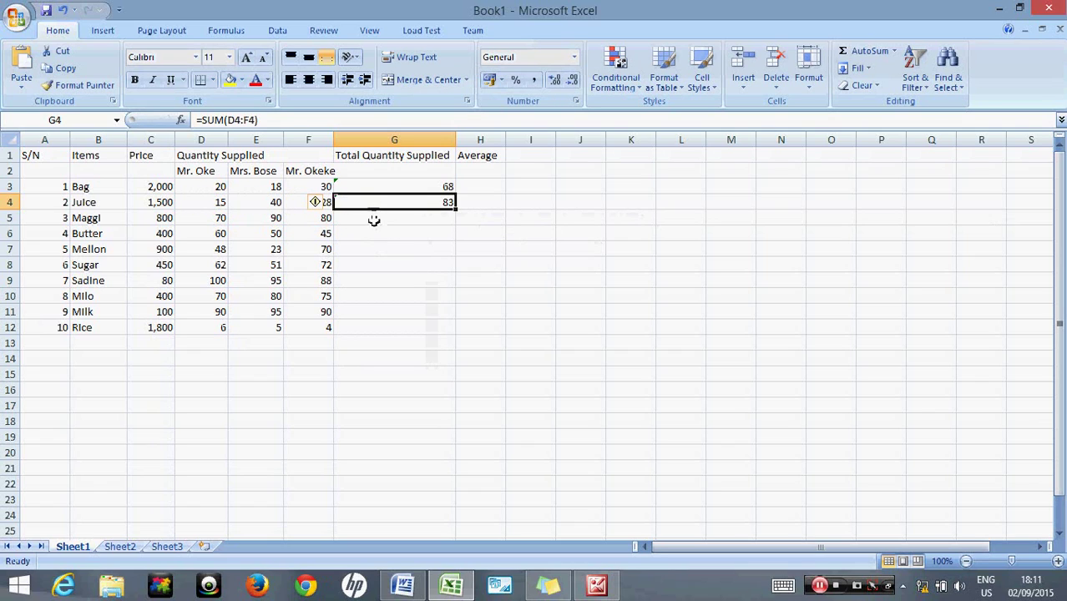
# Step: Clear the Juice total from cell G4
pyautogui.click(383, 224)
pyautogui.click(405, 202)
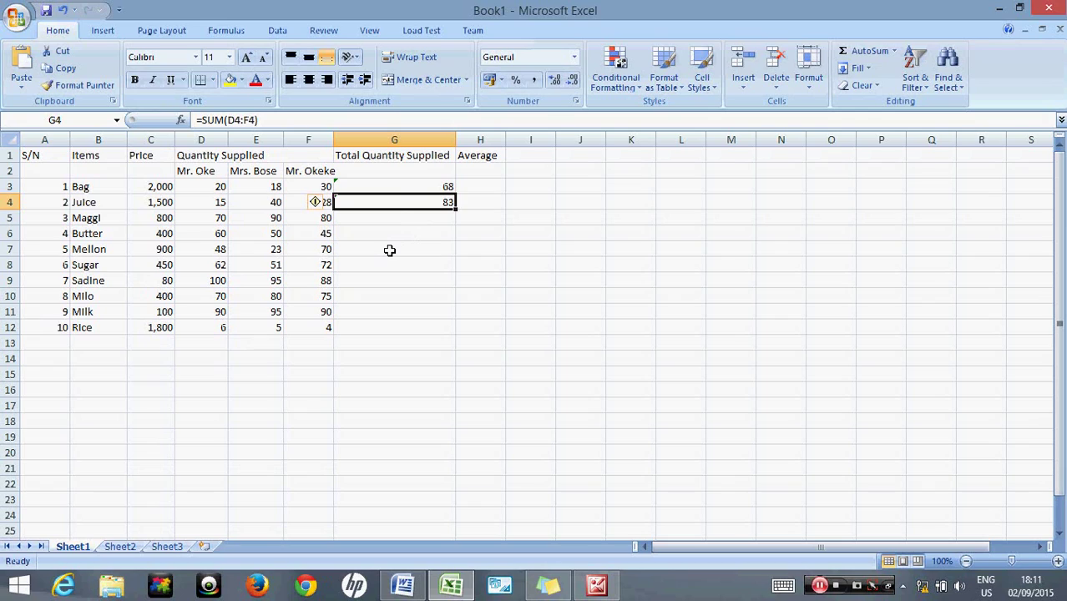
pyautogui.press('Delete')
# Step: Fill the Bag total formula from G3 down through G12 to total every remaining item
pyautogui.click(441, 186)
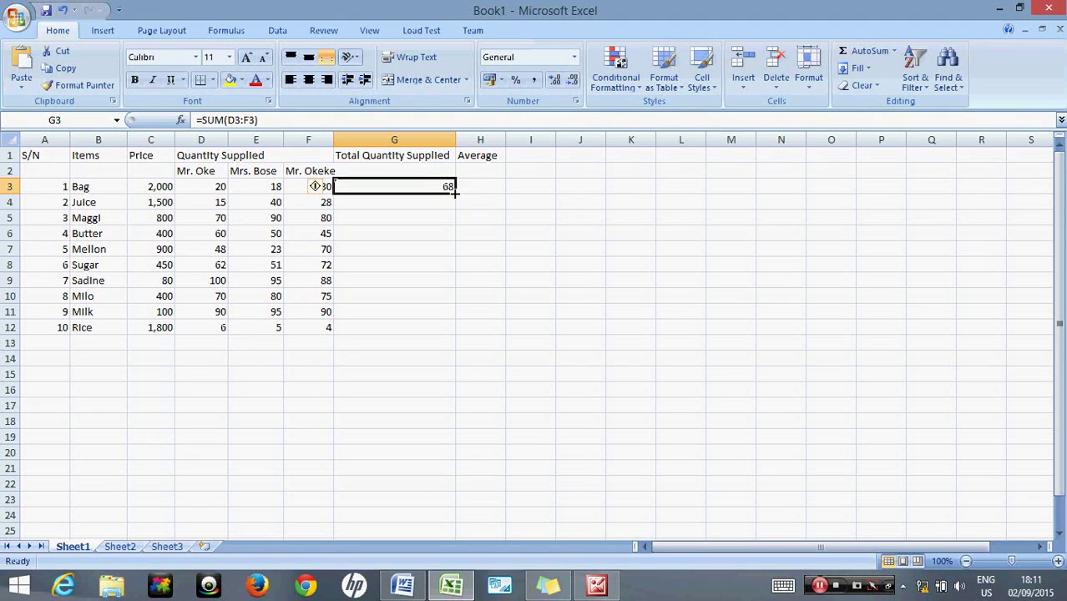
pyautogui.moveTo(454, 191); pyautogui.dragTo(436, 327)
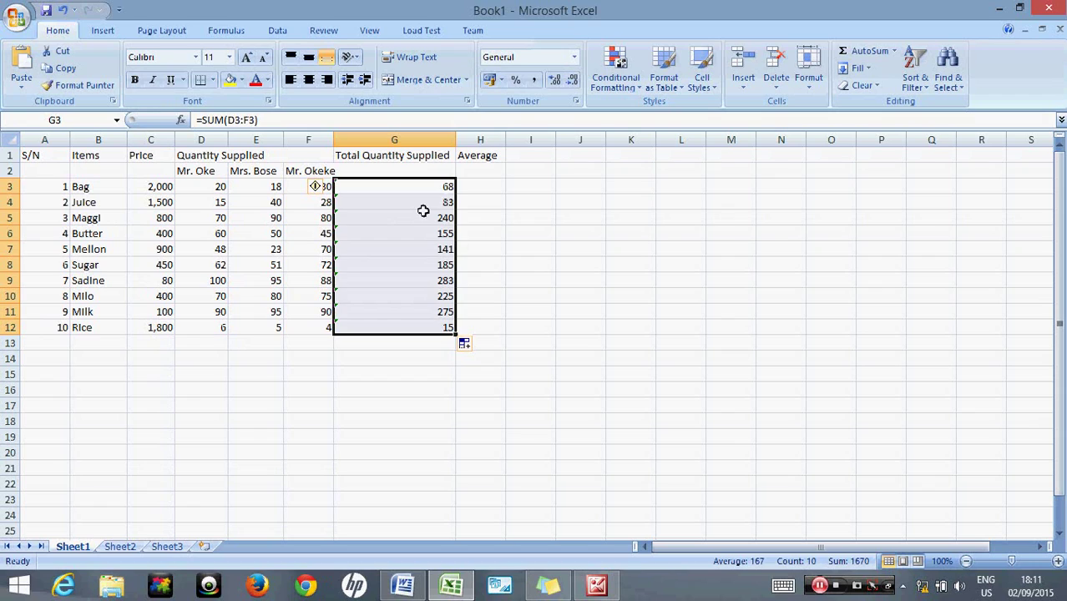
pyautogui.click(463, 200)
# Step: Check the averaging task in Word and average the Bag quantities in cell H3 of the Excel sheet with =AVERAGE(D3:F3)
pyautogui.click(403, 584)
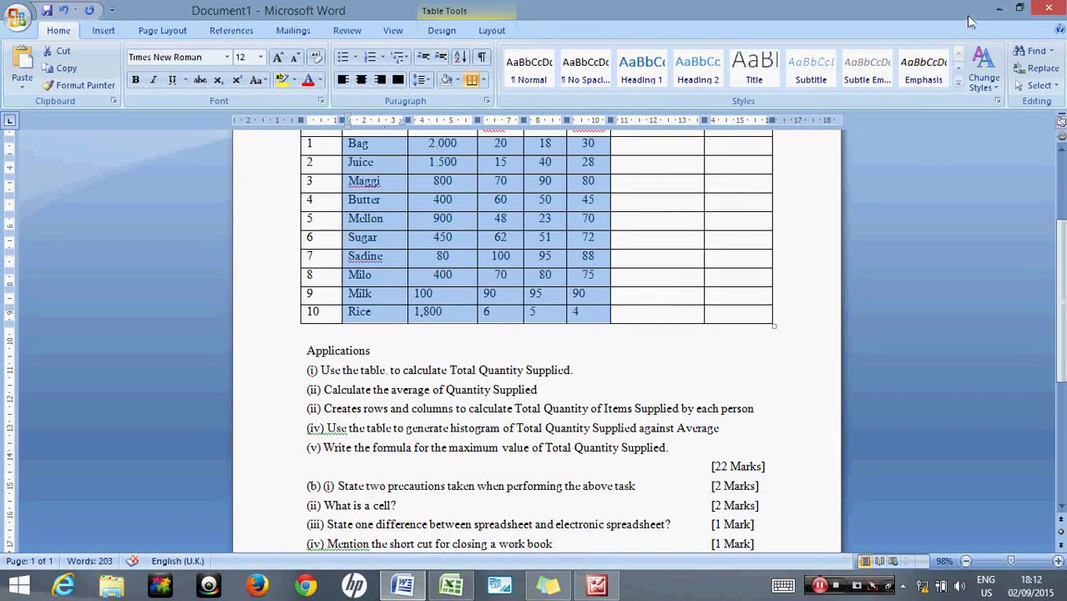
pyautogui.click(999, 7)
pyautogui.click(483, 184)
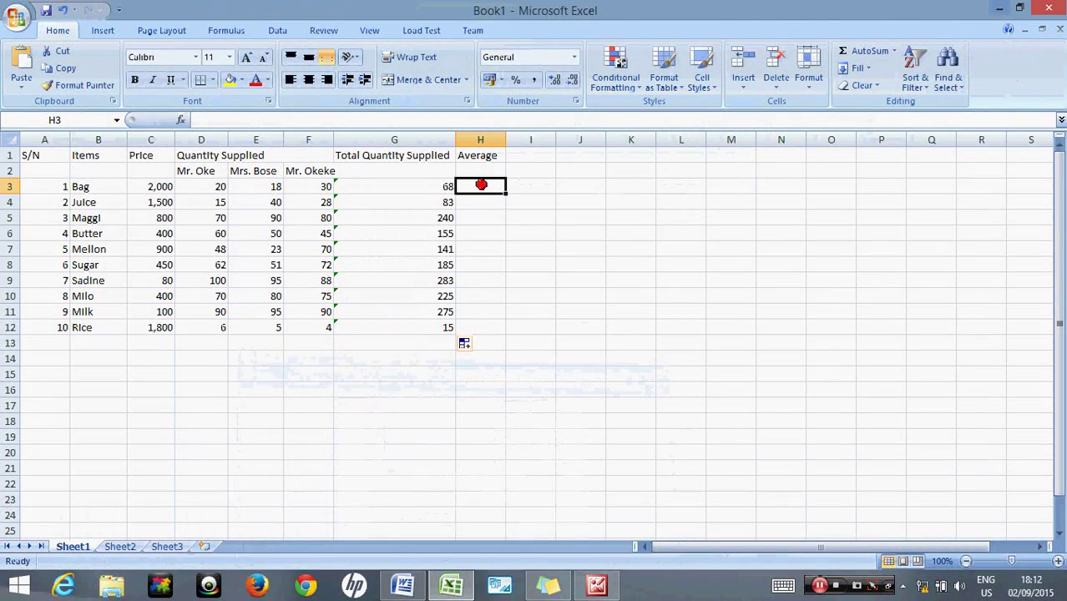
pyautogui.write('=')
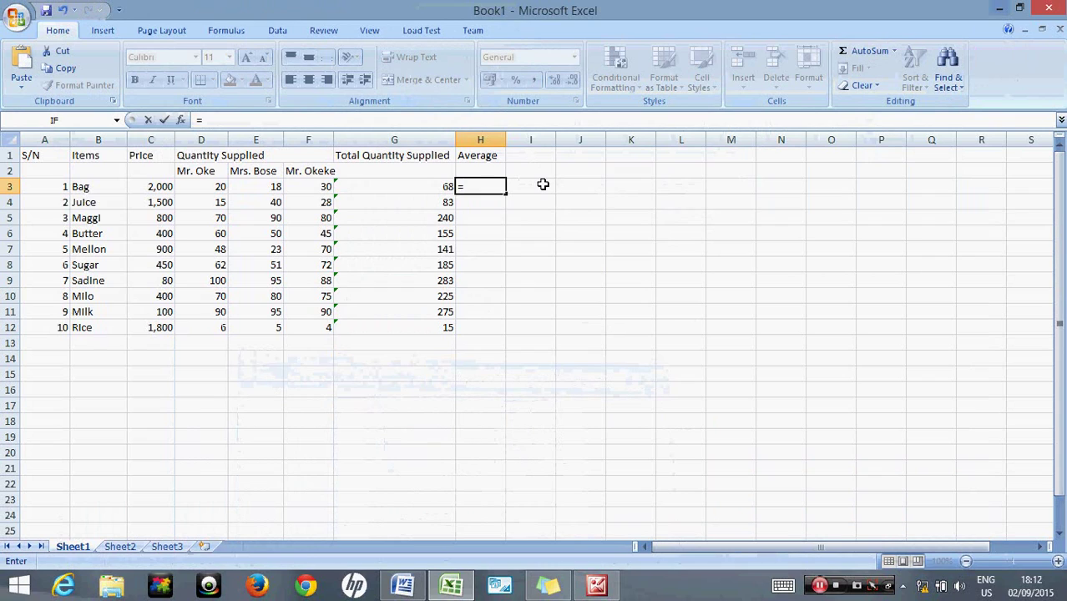
pyautogui.write('av')
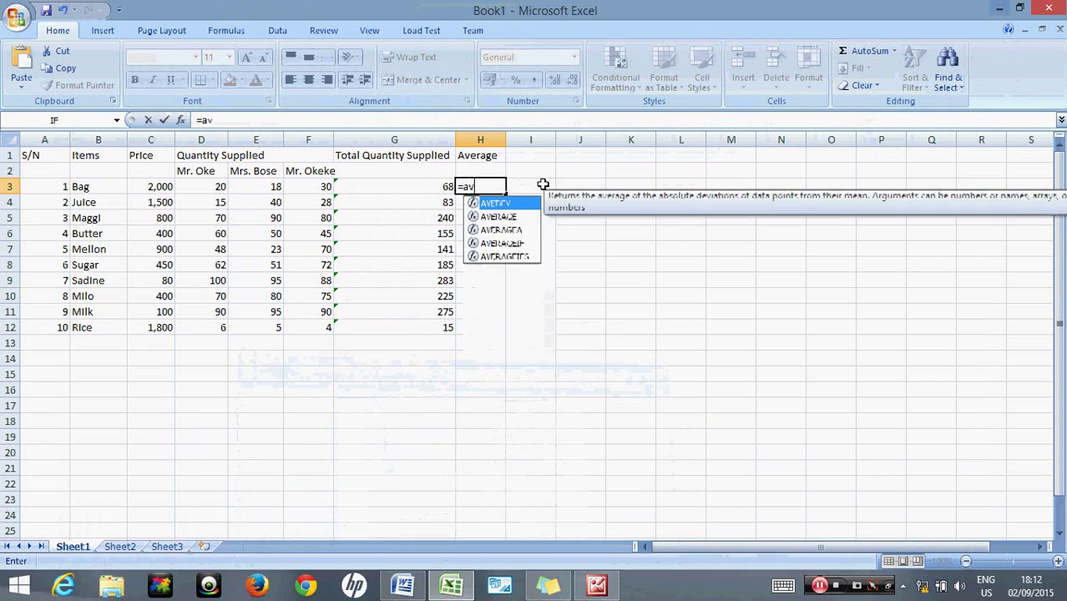
pyautogui.doubleClick(501, 217)
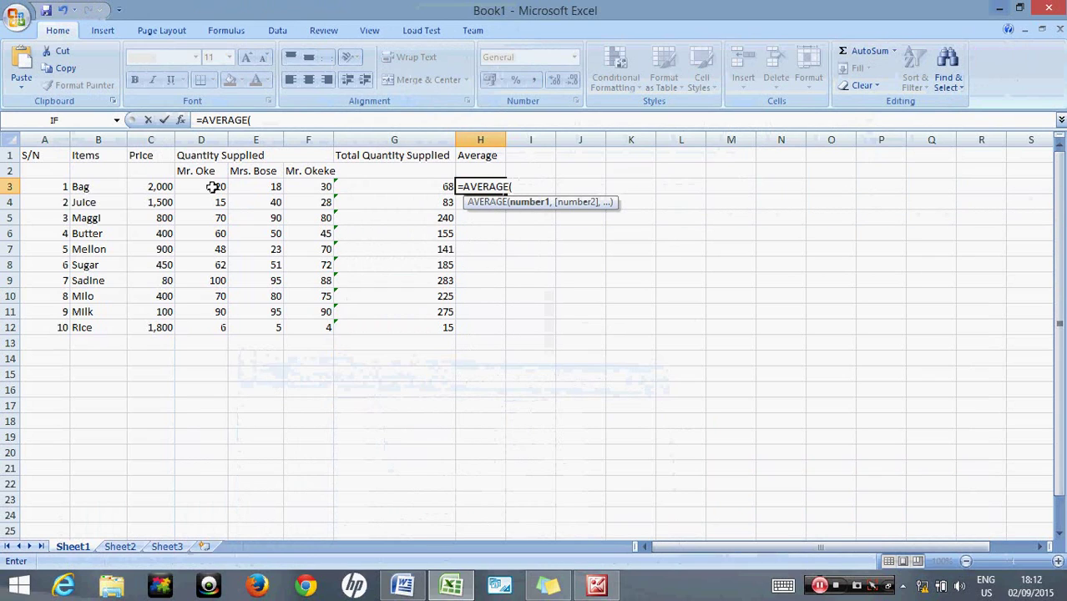
pyautogui.moveTo(213, 187); pyautogui.dragTo(333, 186)
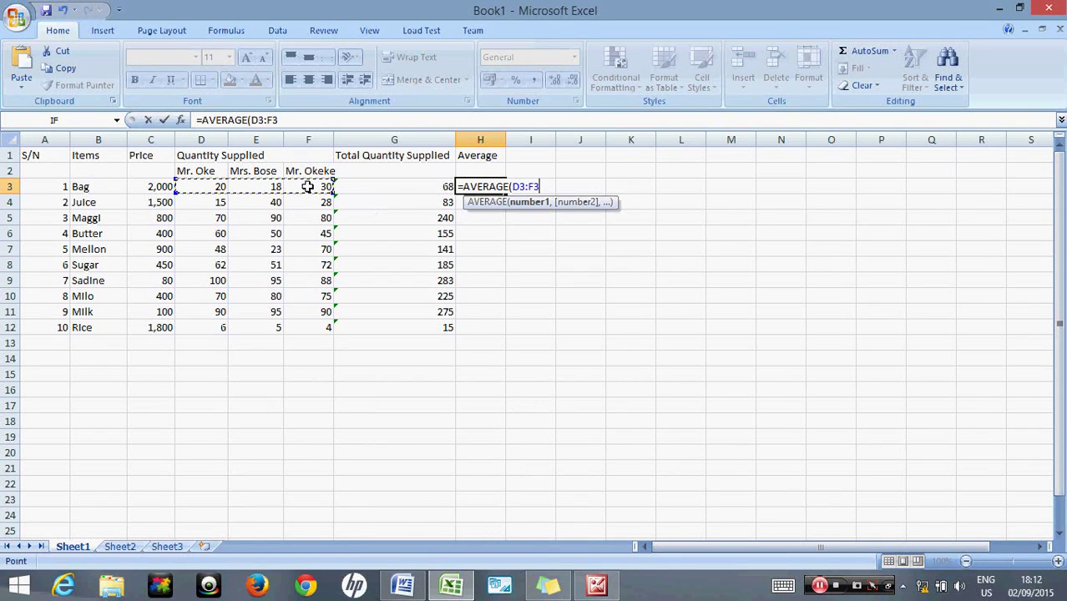
pyautogui.press('Return')
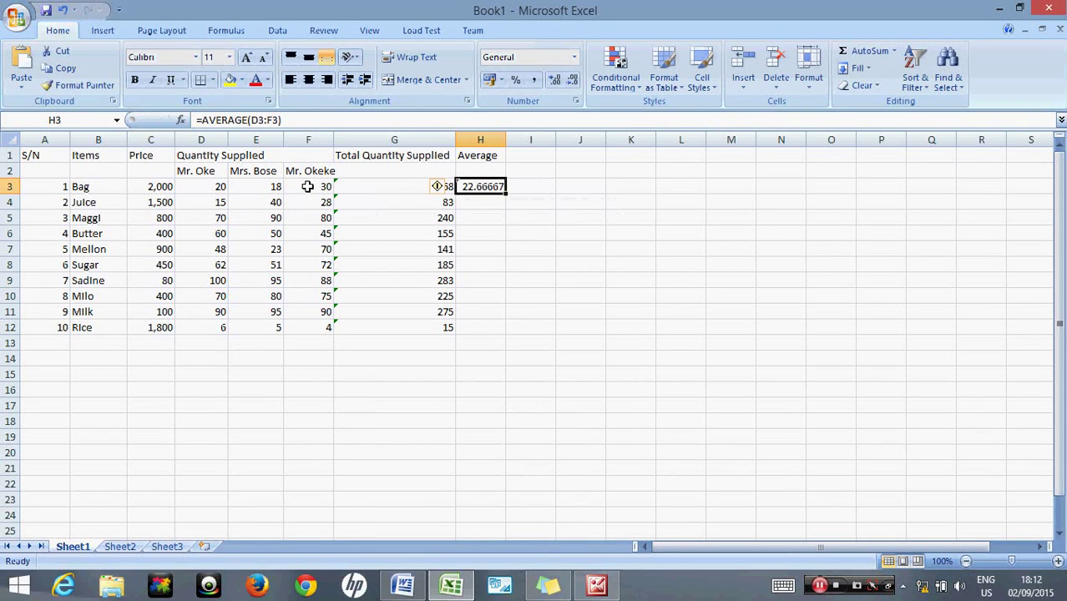
# Step: Fill the average formula from H3 down through H12 for all the items
pyautogui.click(493, 201)
pyautogui.click(488, 185)
pyautogui.moveTo(505, 192); pyautogui.dragTo(490, 327)
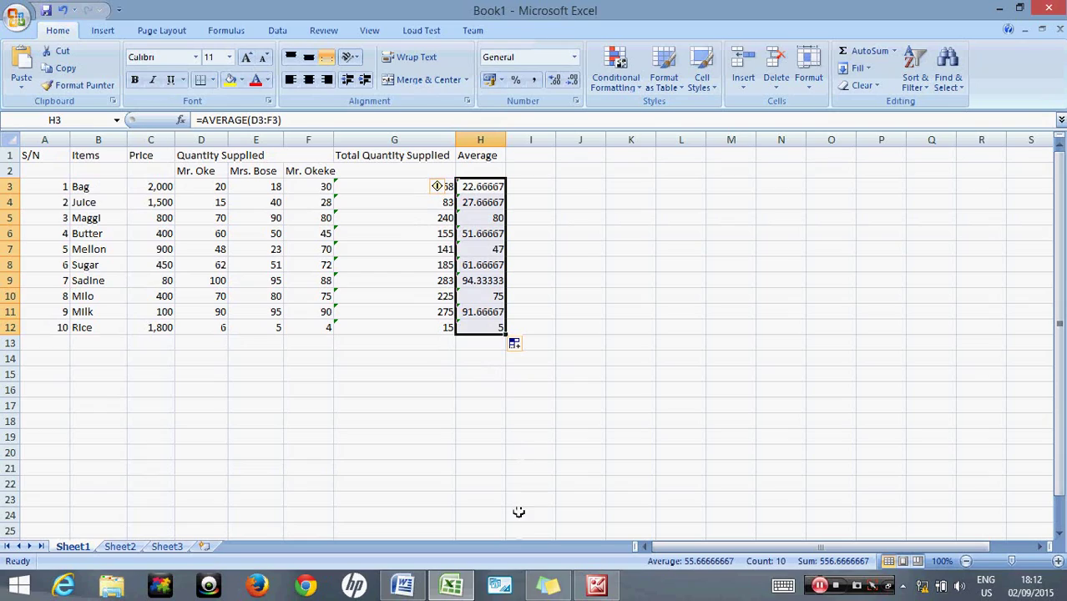
# Step: Read the remaining tasks in the Word document on per-person totals and the histogram, and compare them with the Excel totals and averages
pyautogui.click(402, 584)
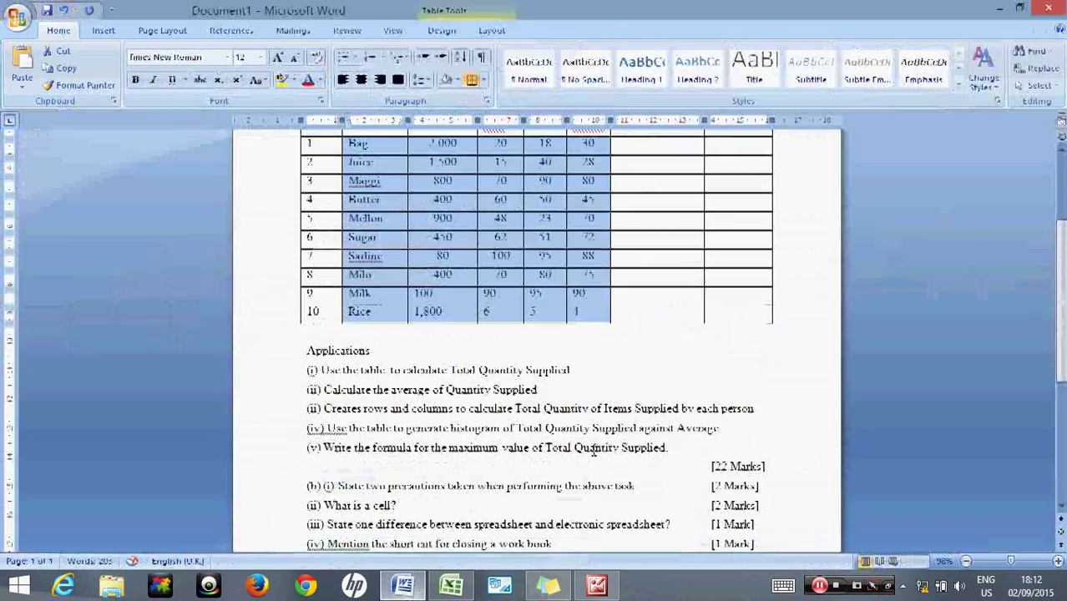
pyautogui.moveTo(1060, 284); pyautogui.dragTo(1061, 305)
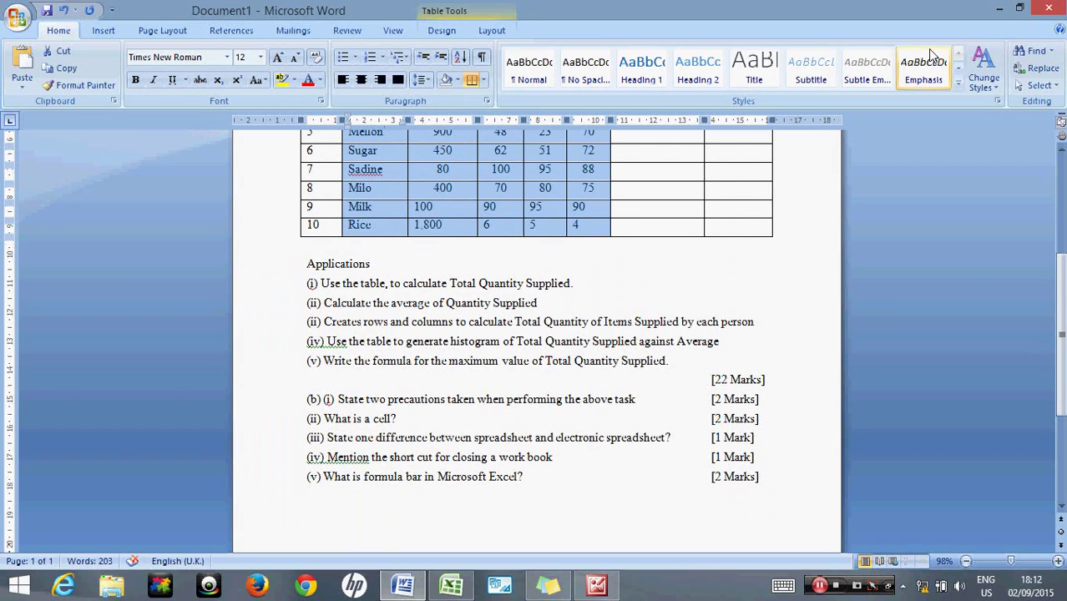
pyautogui.click(999, 8)
pyautogui.click(480, 202)
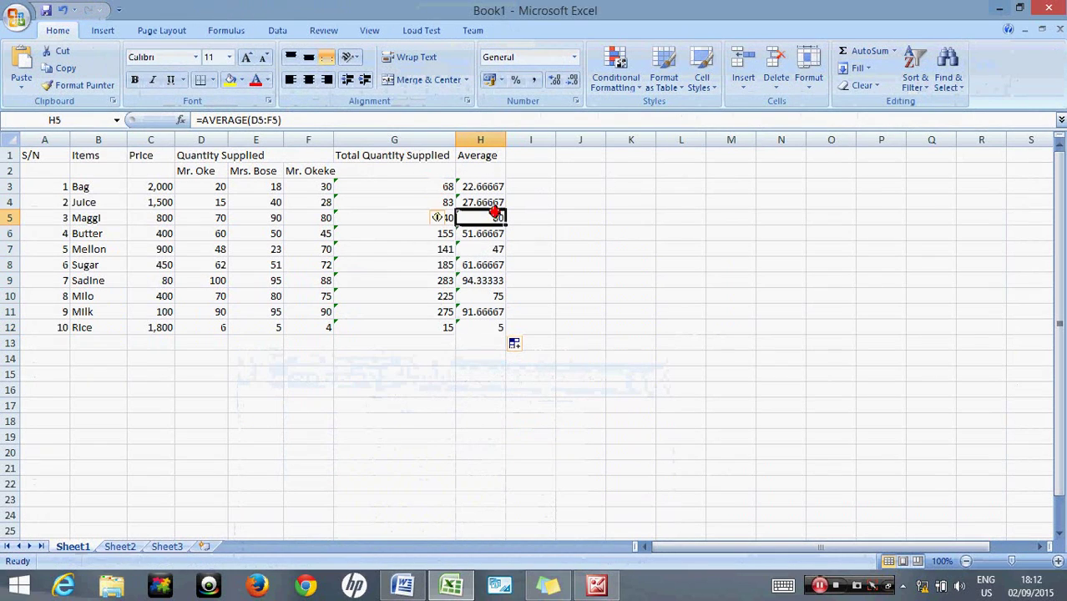
pyautogui.click(406, 207)
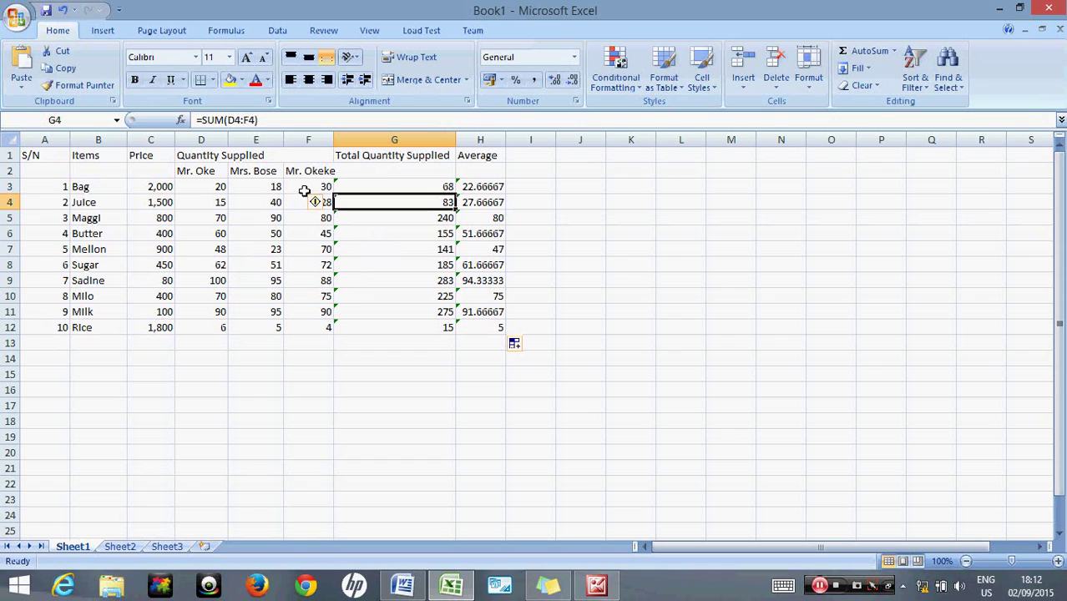
pyautogui.click(401, 584)
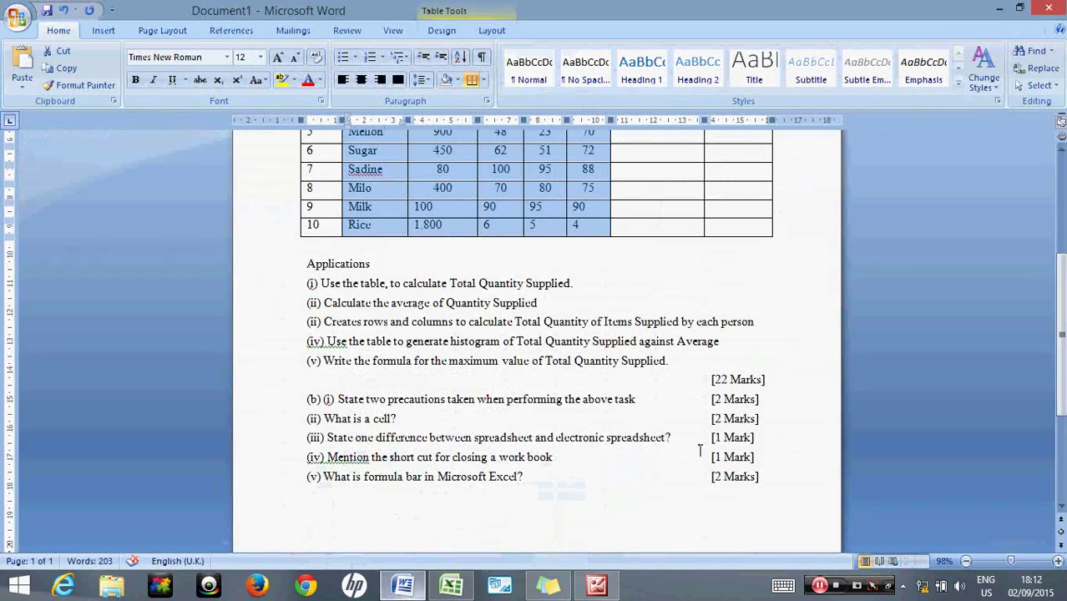
pyautogui.click(582, 341)
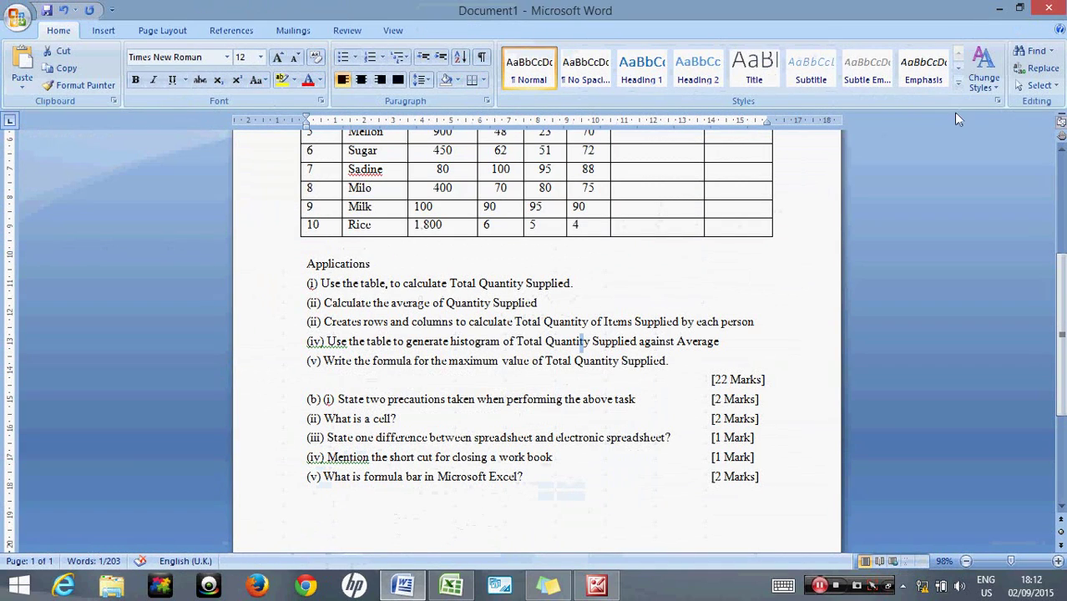
pyautogui.click(999, 9)
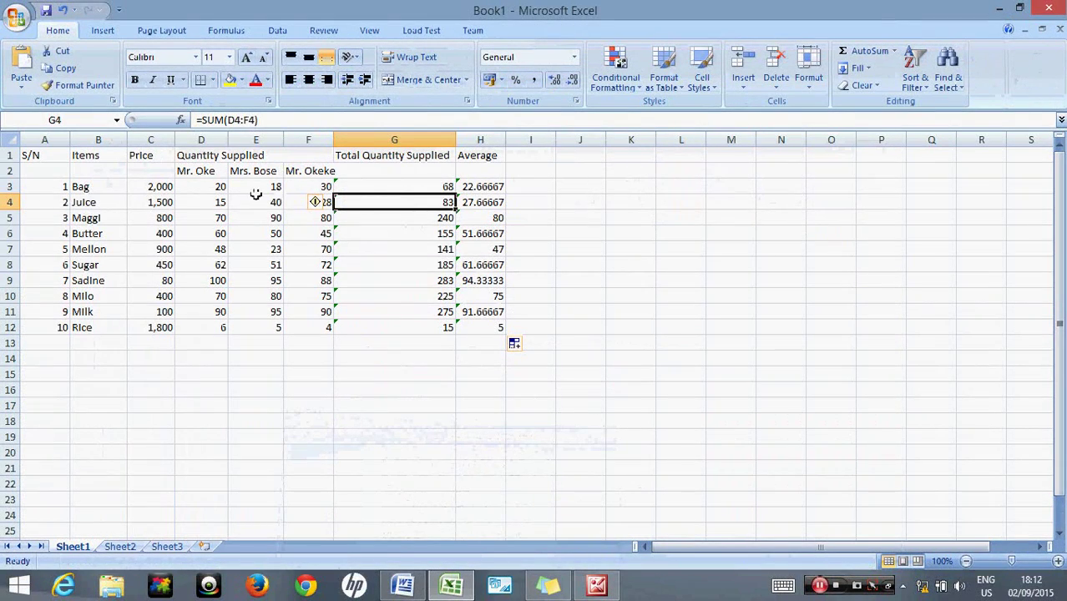
# Step: Label cell B13 "Total Quantity Supplied" and widen column B to fit the text
pyautogui.click(215, 188)
pyautogui.click(272, 187)
pyautogui.click(298, 189)
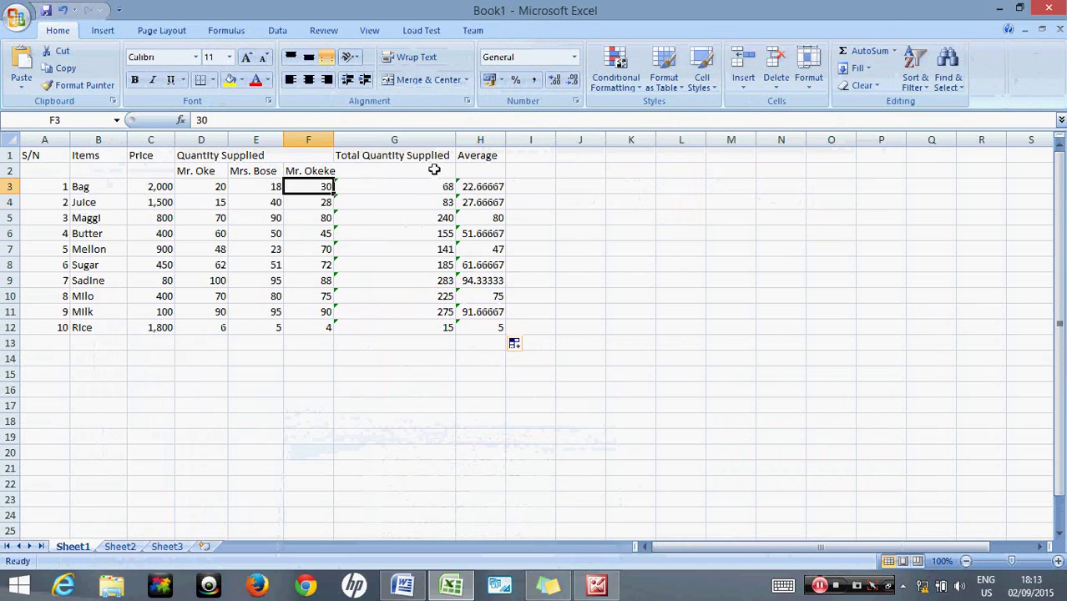
pyautogui.click(101, 345)
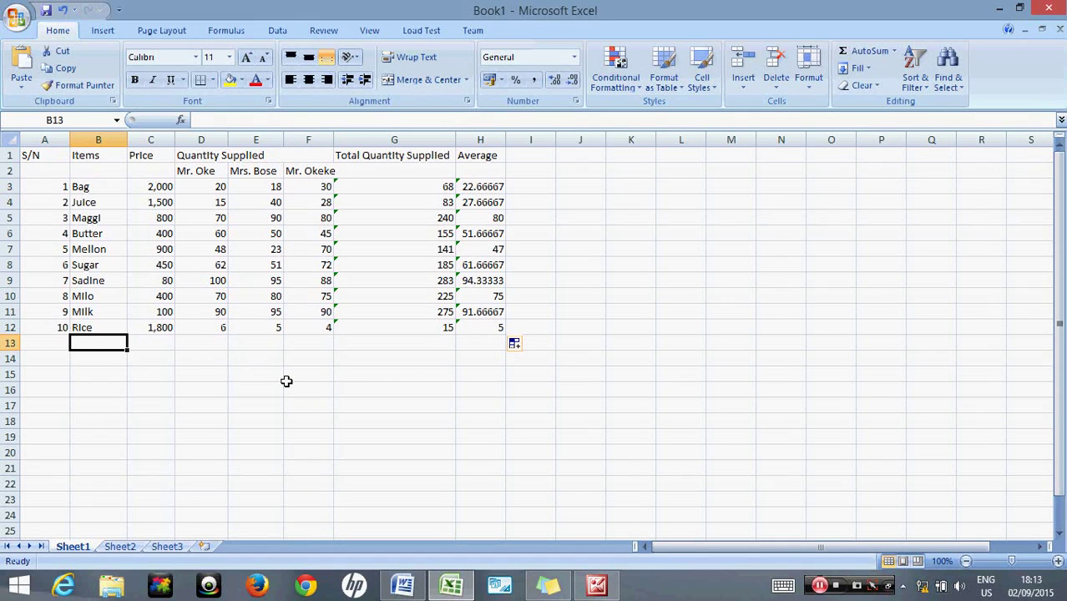
pyautogui.write('Total Quanti')
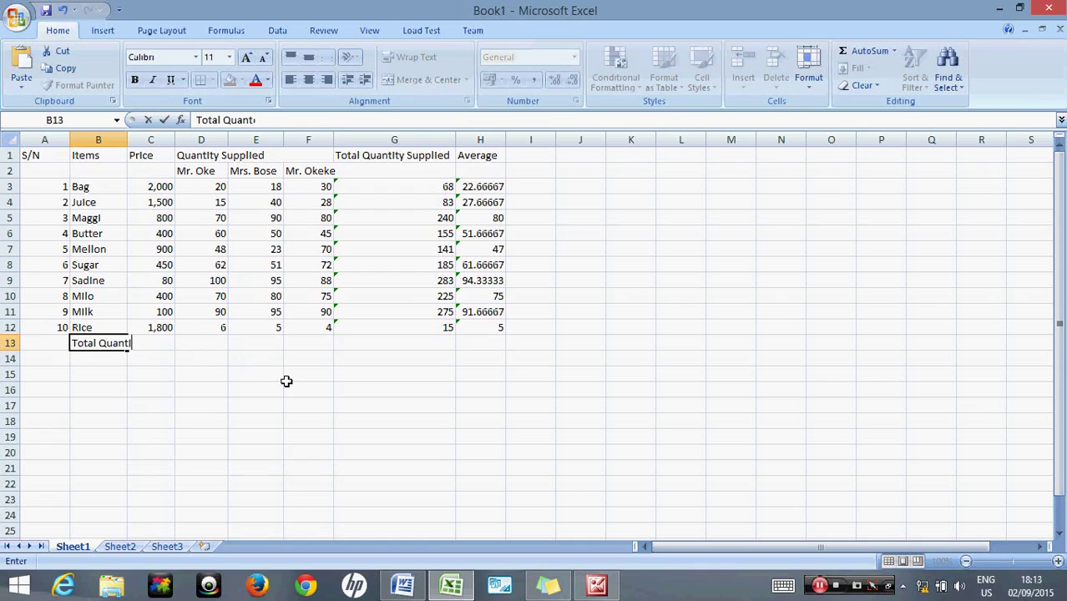
pyautogui.write('ty Supplied')
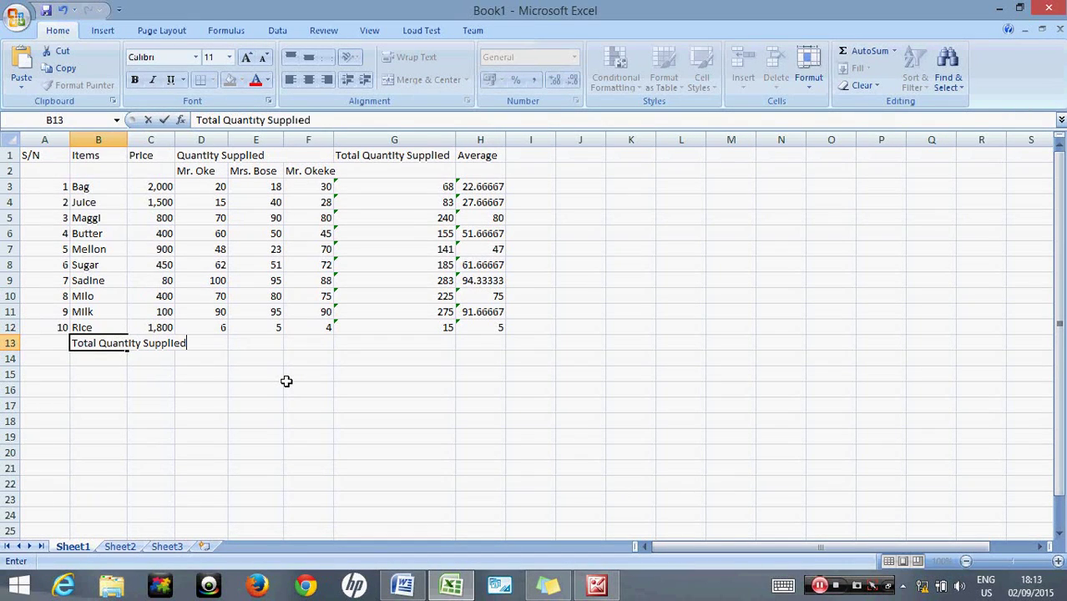
pyautogui.click(279, 387)
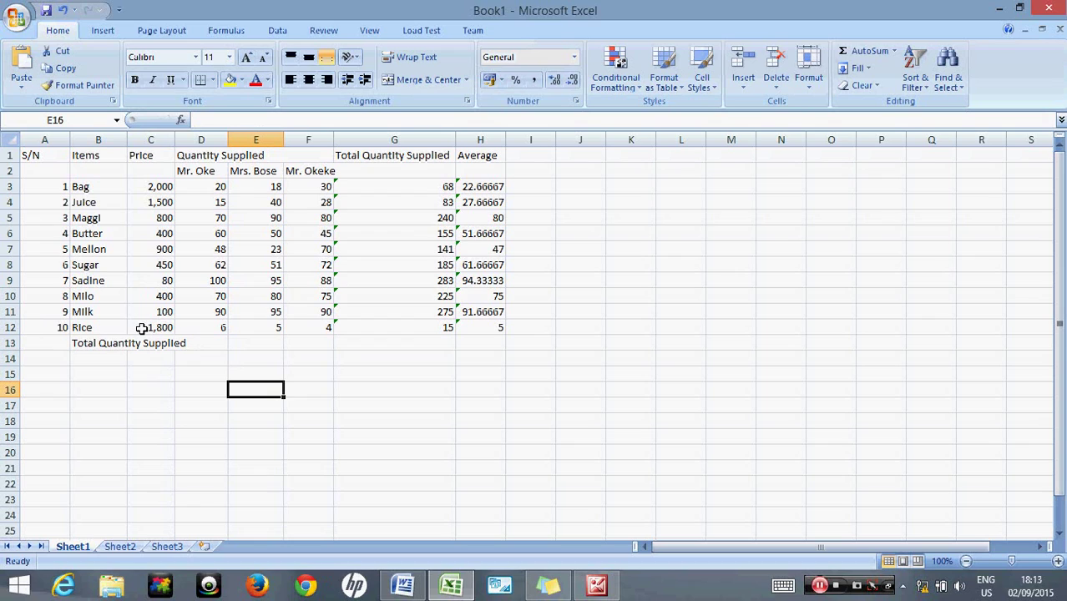
pyautogui.moveTo(126, 142); pyautogui.dragTo(190, 142)
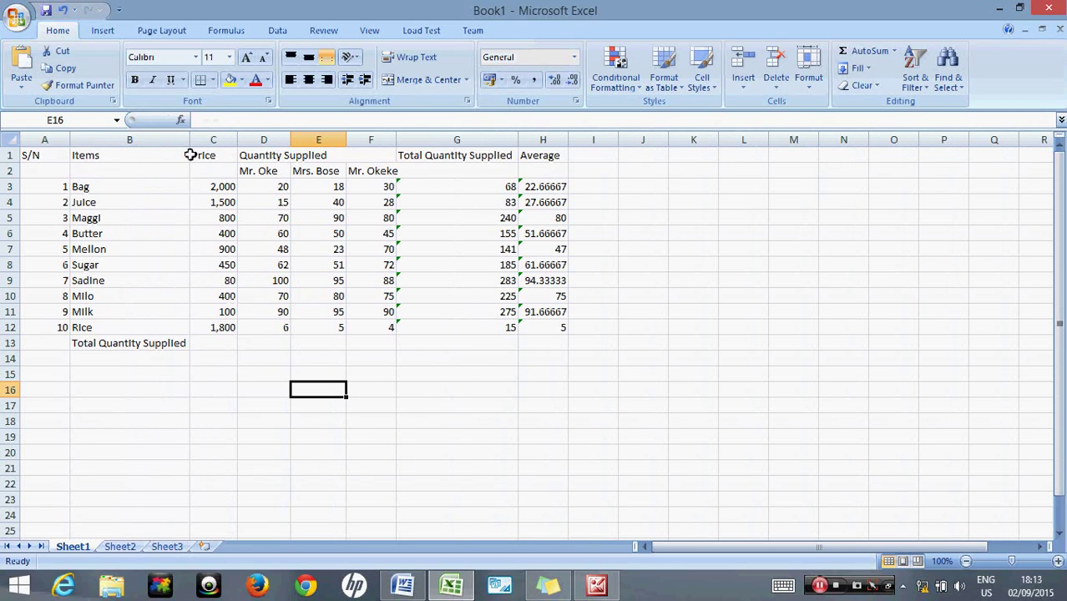
# Step: Total the first supplier's quantities in cell D13 with =SUM(D3:D12)
pyautogui.click(263, 339)
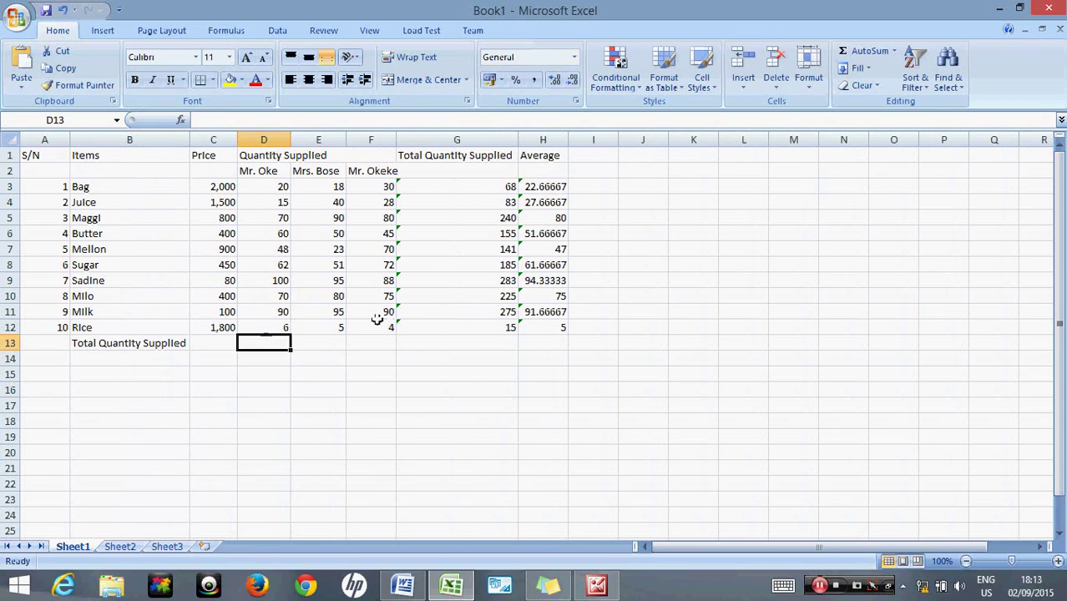
pyautogui.click(274, 188)
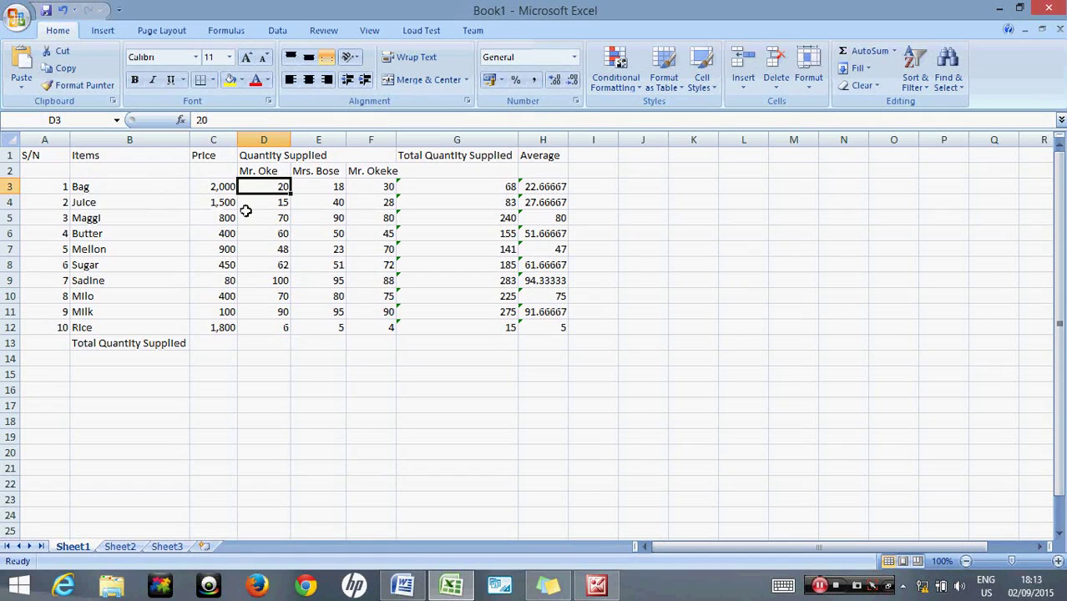
pyautogui.click(271, 205)
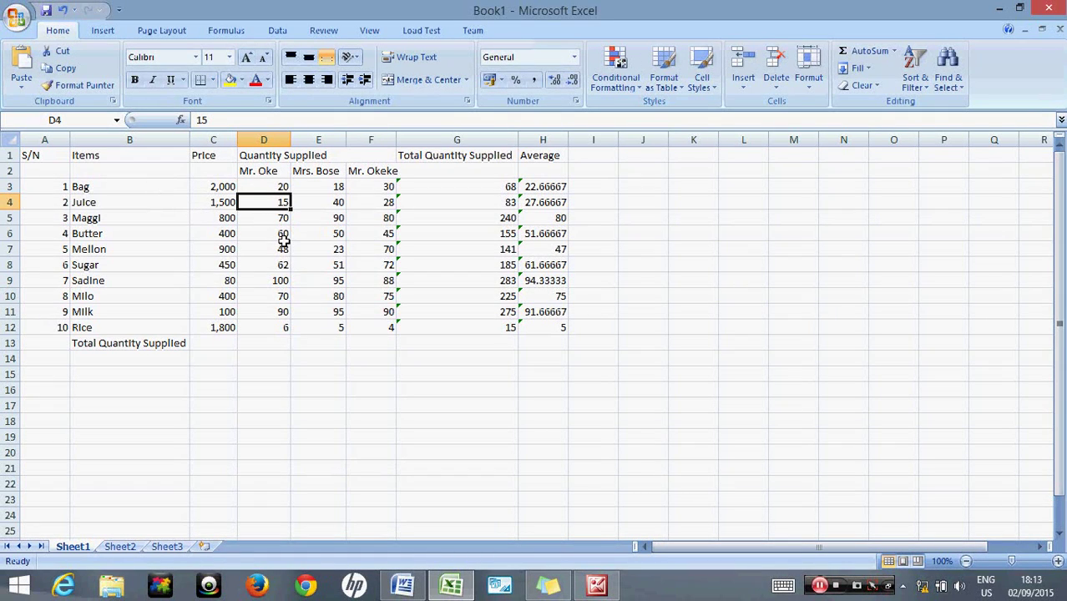
pyautogui.click(283, 247)
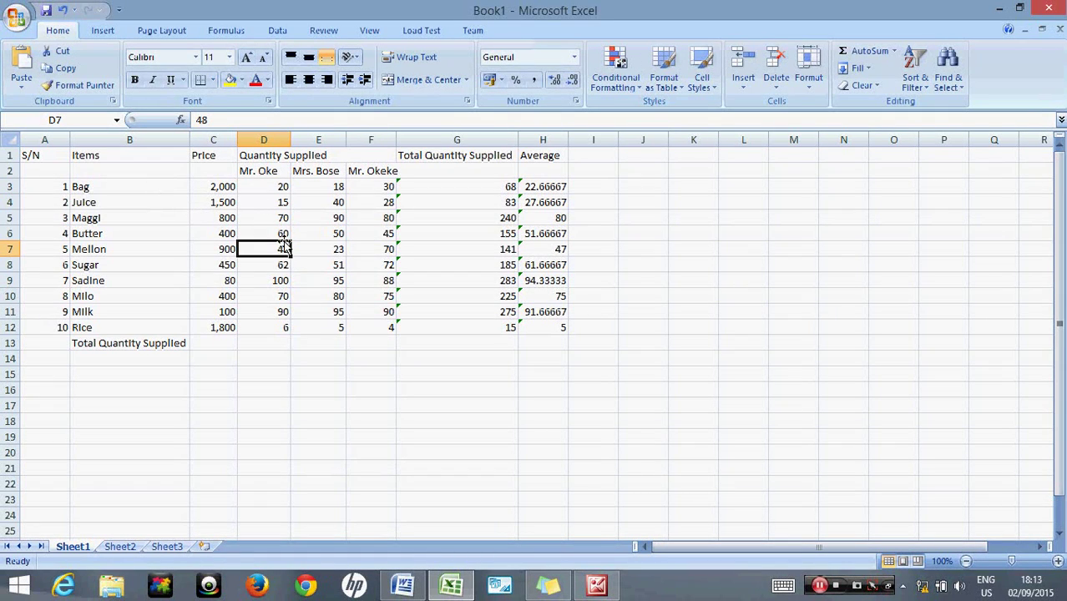
pyautogui.click(137, 206)
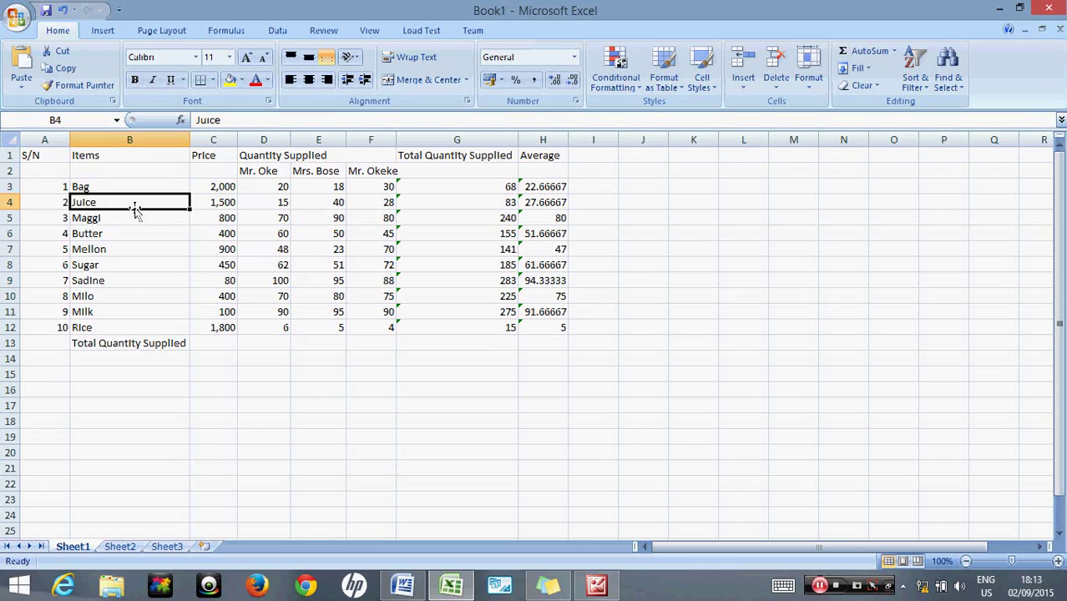
pyautogui.click(284, 233)
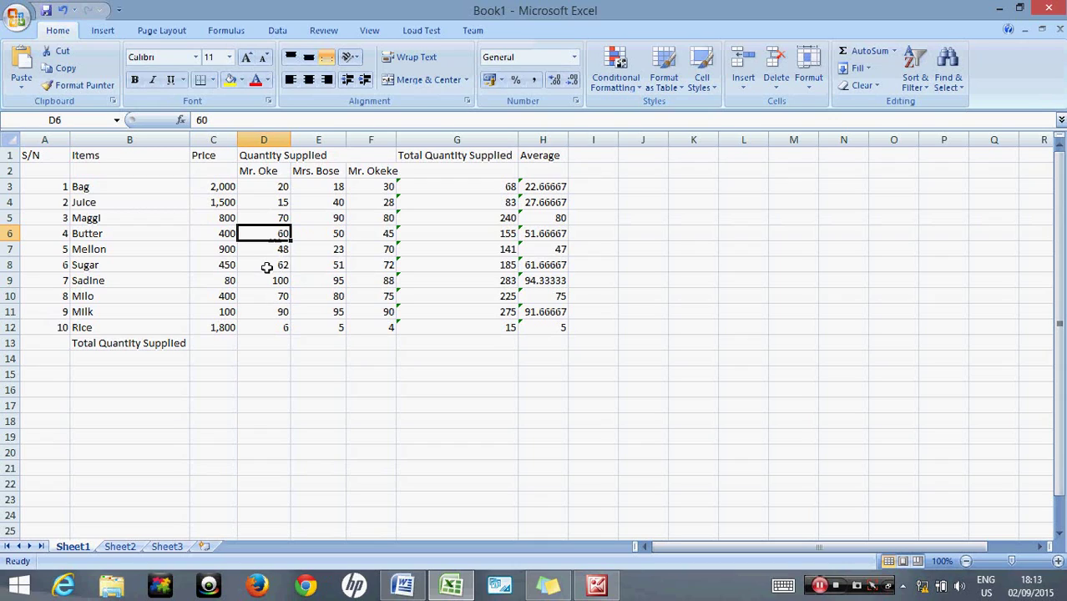
pyautogui.click(278, 345)
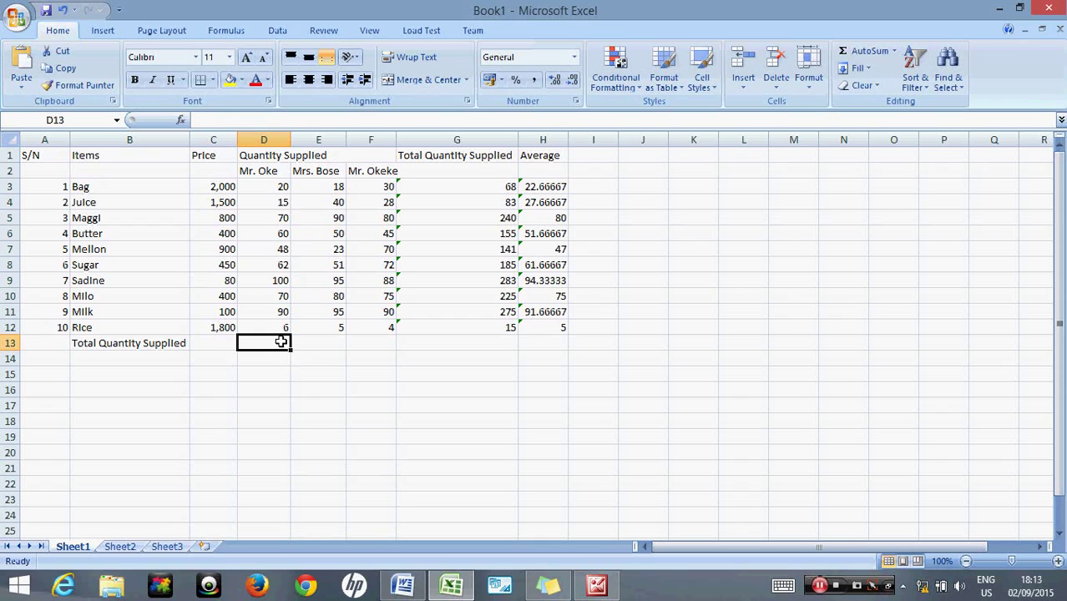
pyautogui.write('=')
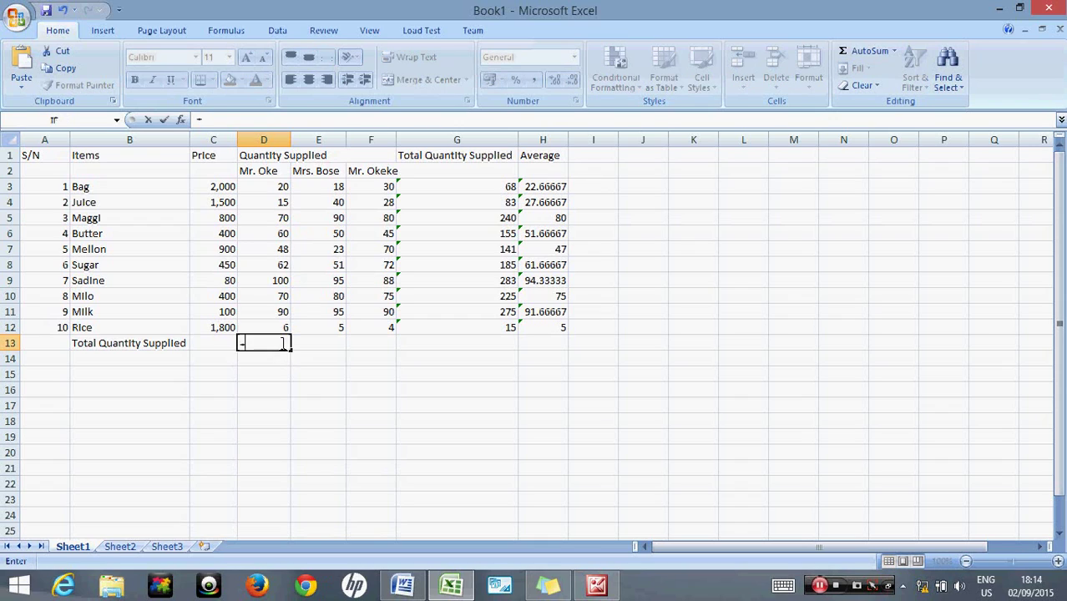
pyautogui.write('sum')
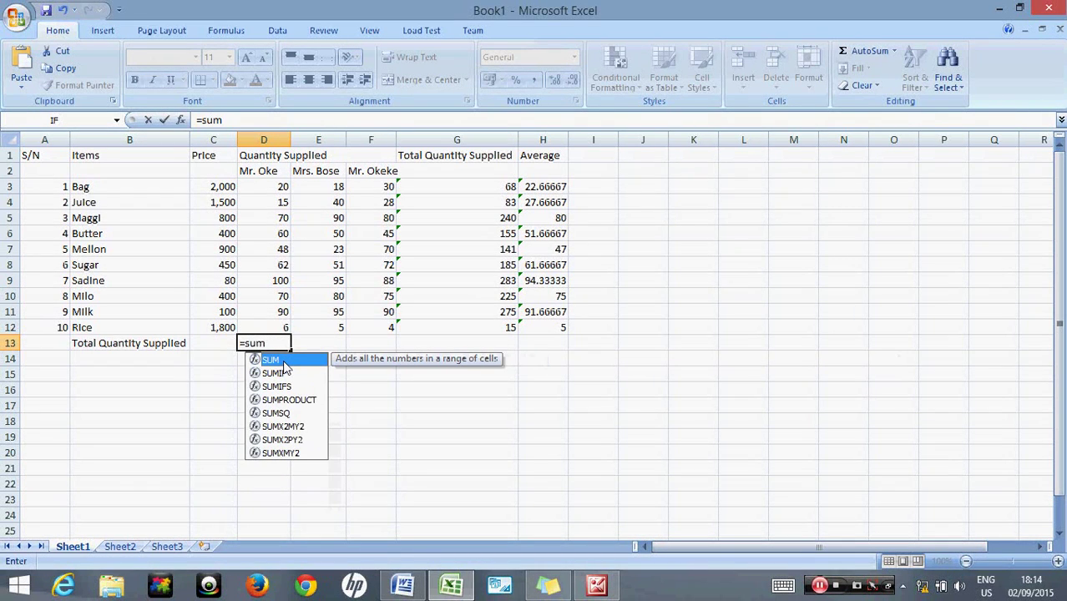
pyautogui.doubleClick(283, 361)
pyautogui.moveTo(271, 190); pyautogui.dragTo(271, 327)
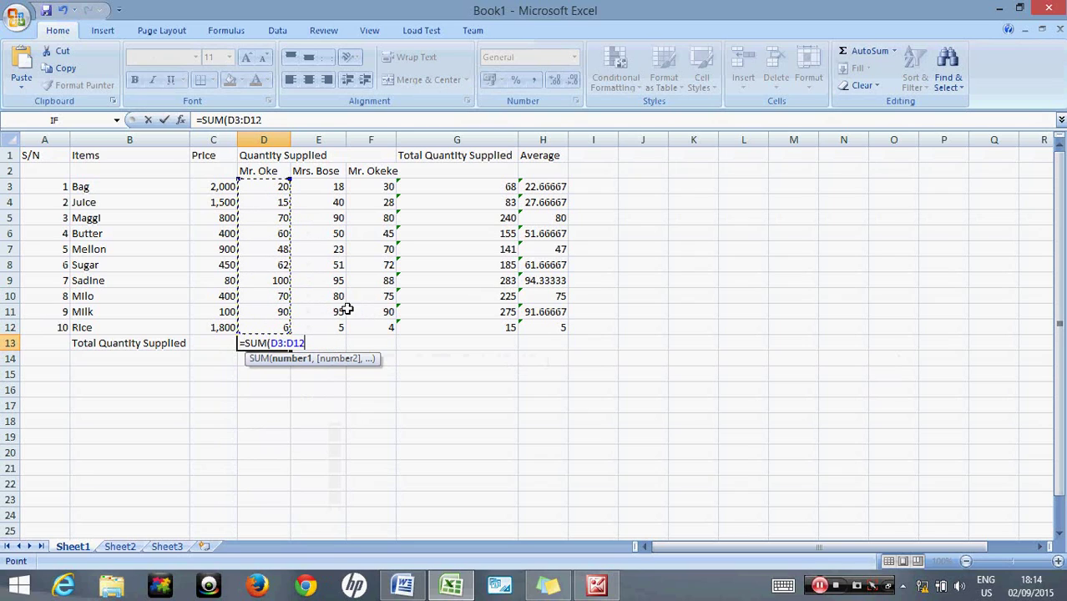
pyautogui.hotkey('ctrl', 'Return')
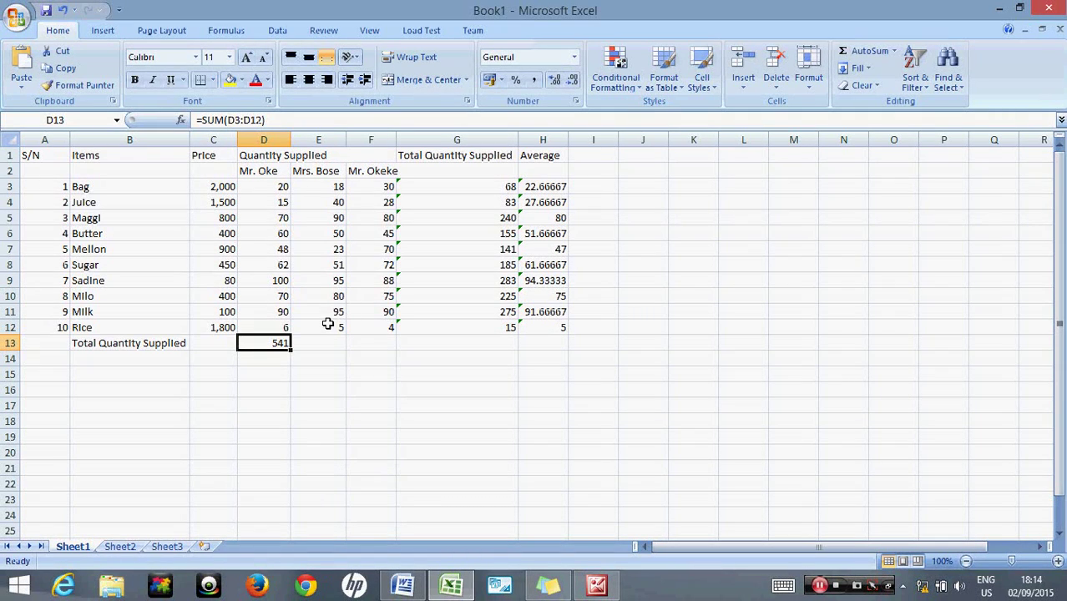
# Step: Total the second supplier's quantities in cell E13 with =SUM(E3:E12)
pyautogui.click(327, 325)
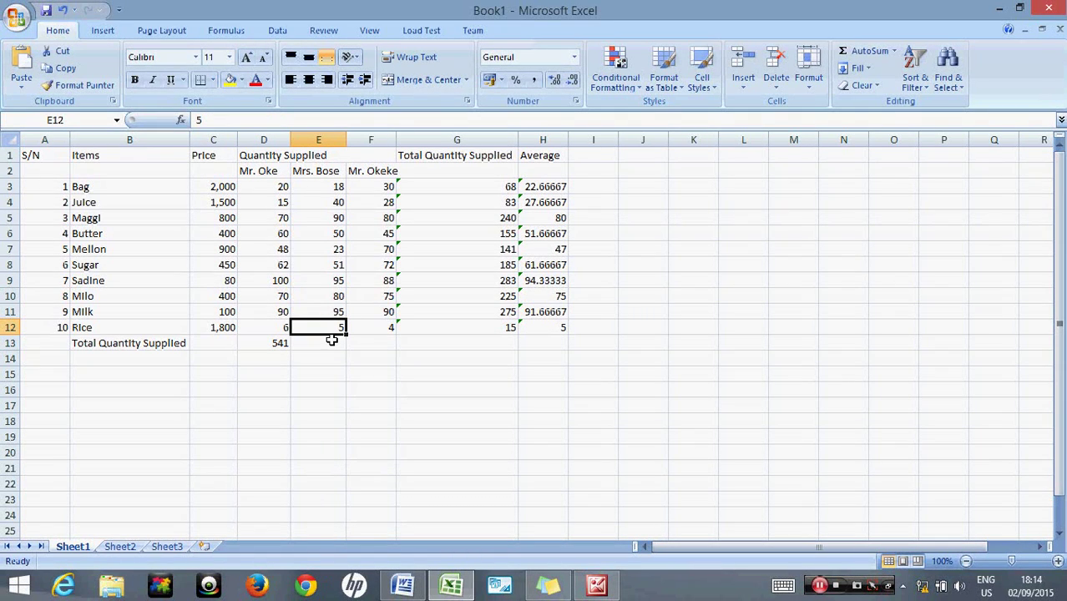
pyautogui.click(331, 341)
pyautogui.write('=')
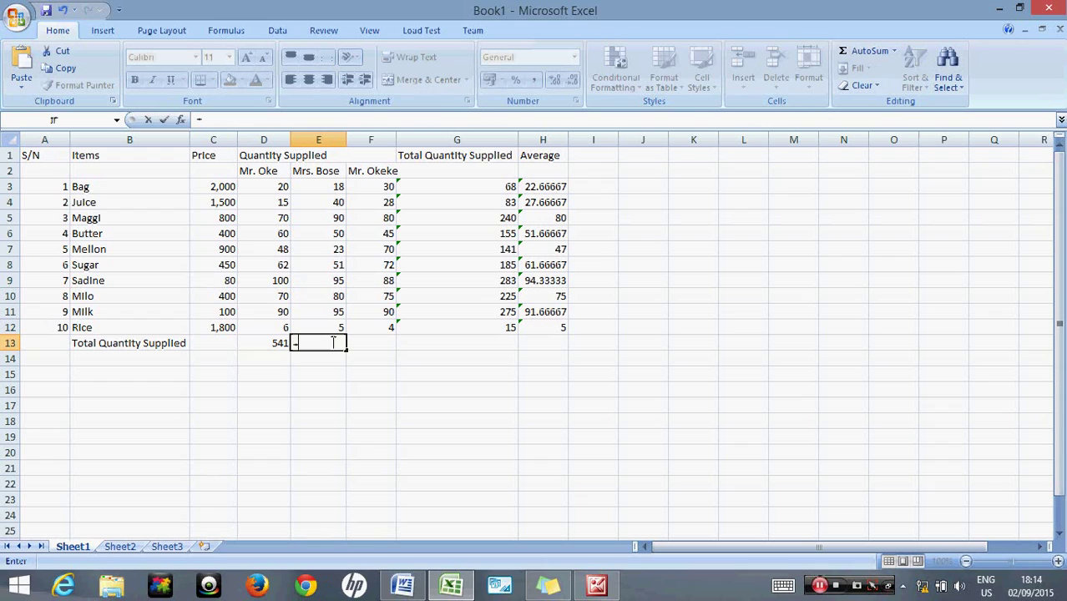
pyautogui.write('sum')
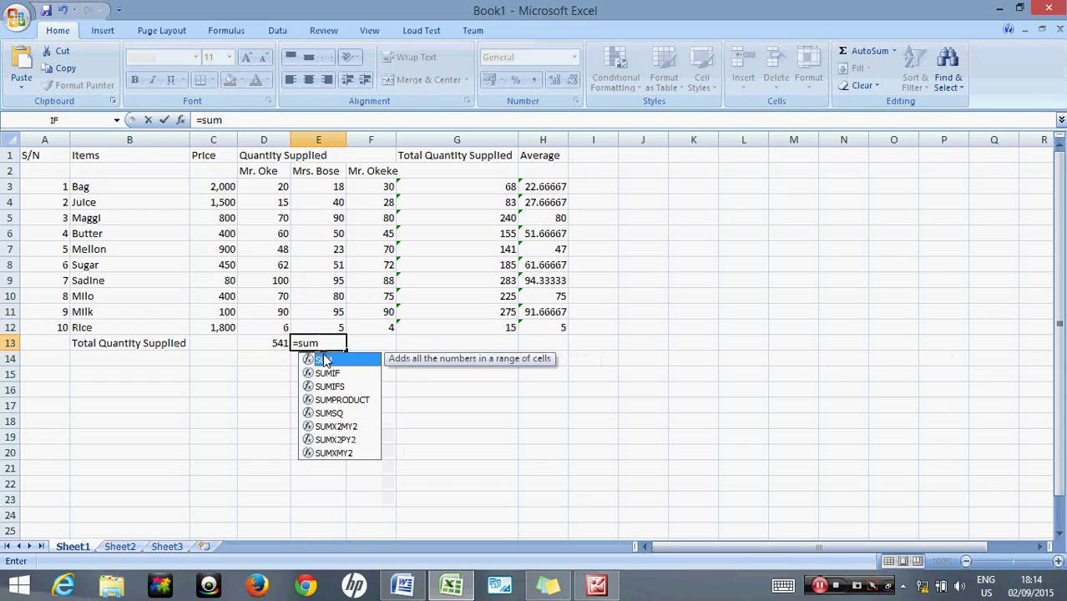
pyautogui.doubleClick(325, 359)
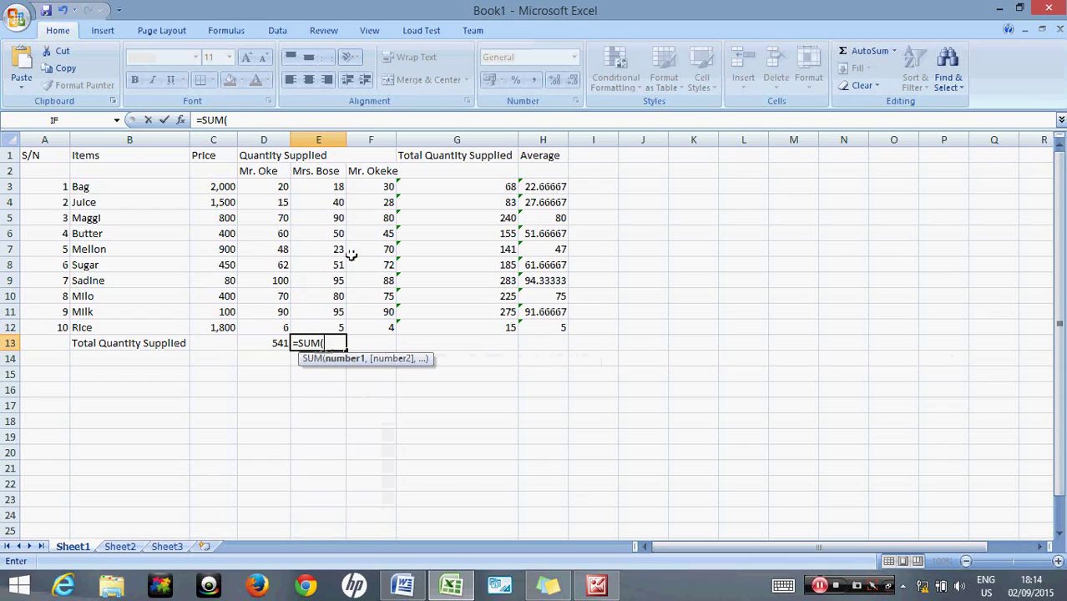
pyautogui.moveTo(334, 185); pyautogui.dragTo(331, 323)
pyautogui.press('Return')
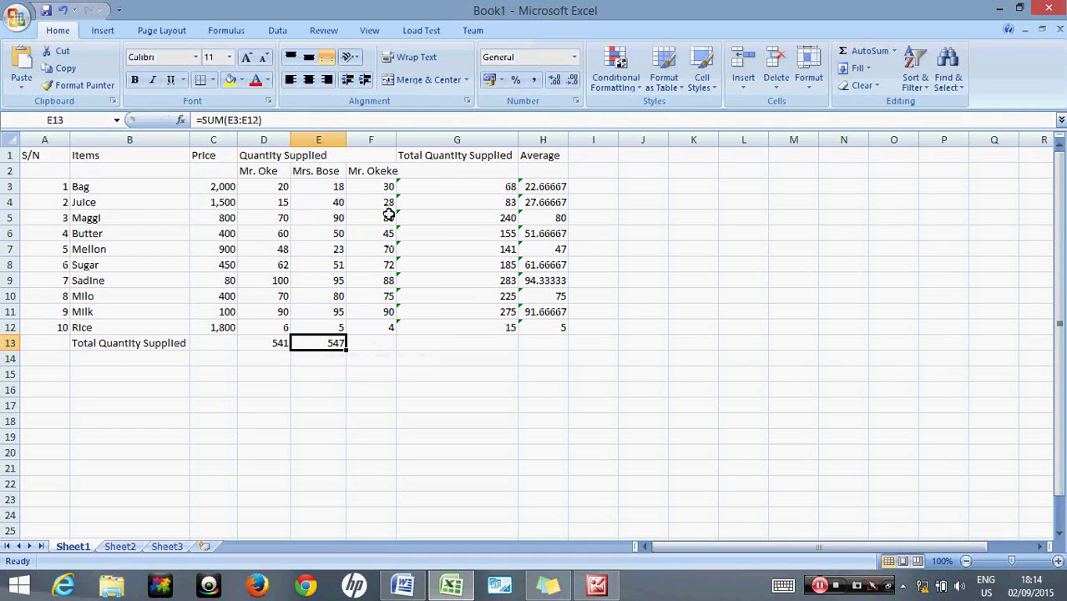
# Step: Total the third supplier's quantities in cell F13 with =SUM(F3:F12)
pyautogui.click(373, 343)
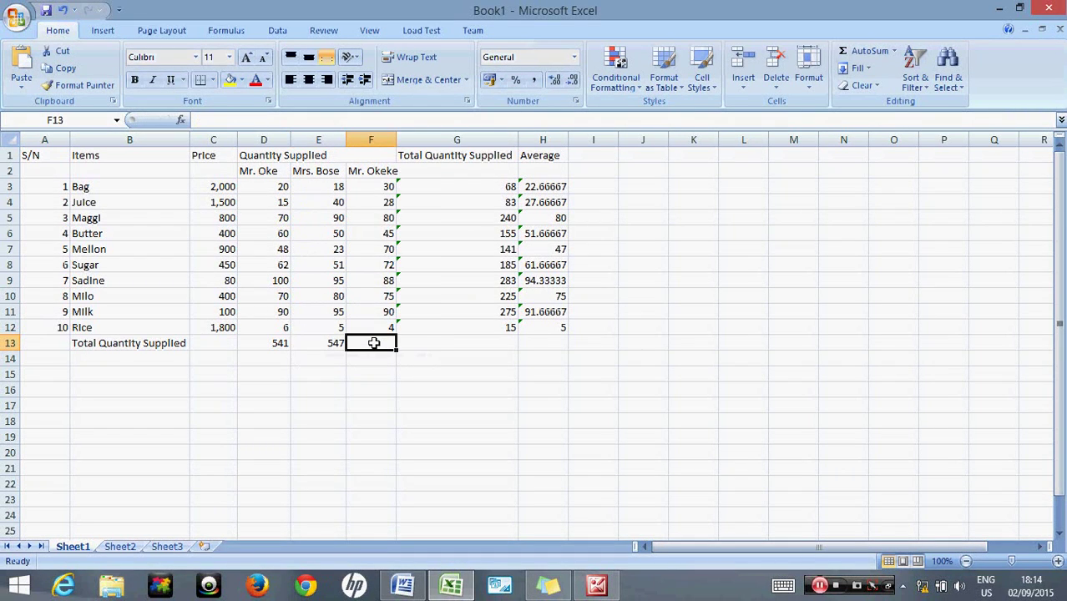
pyautogui.write('=')
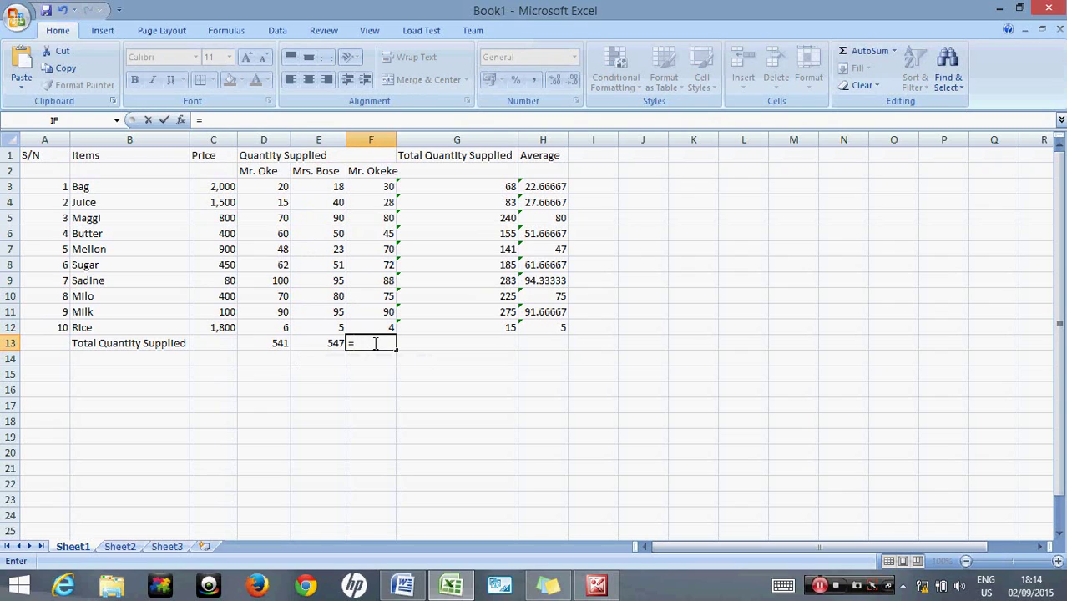
pyautogui.write('su')
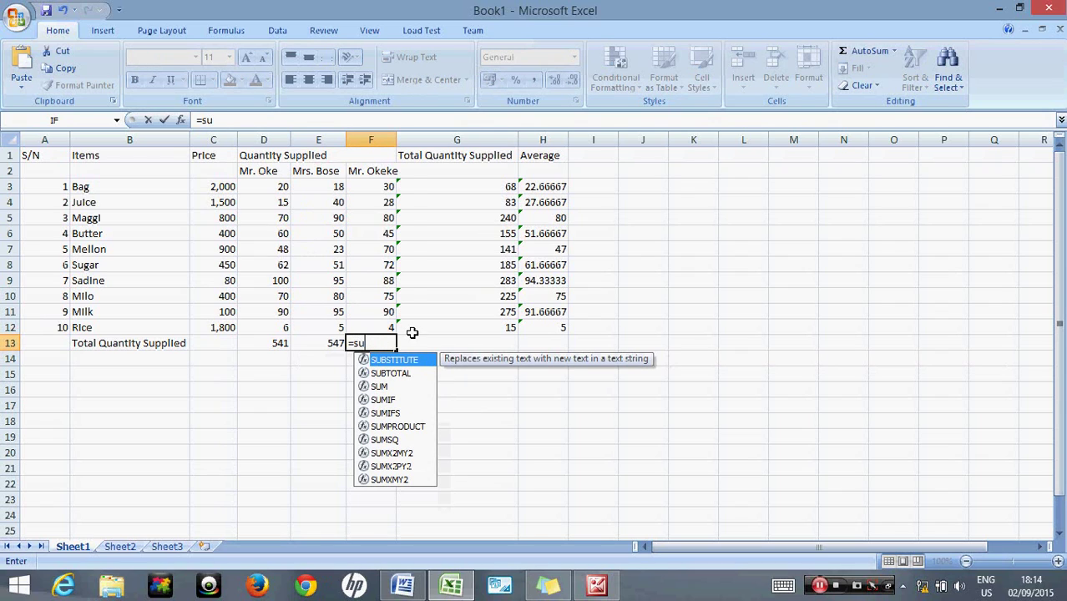
pyautogui.write('m')
pyautogui.doubleClick(399, 360)
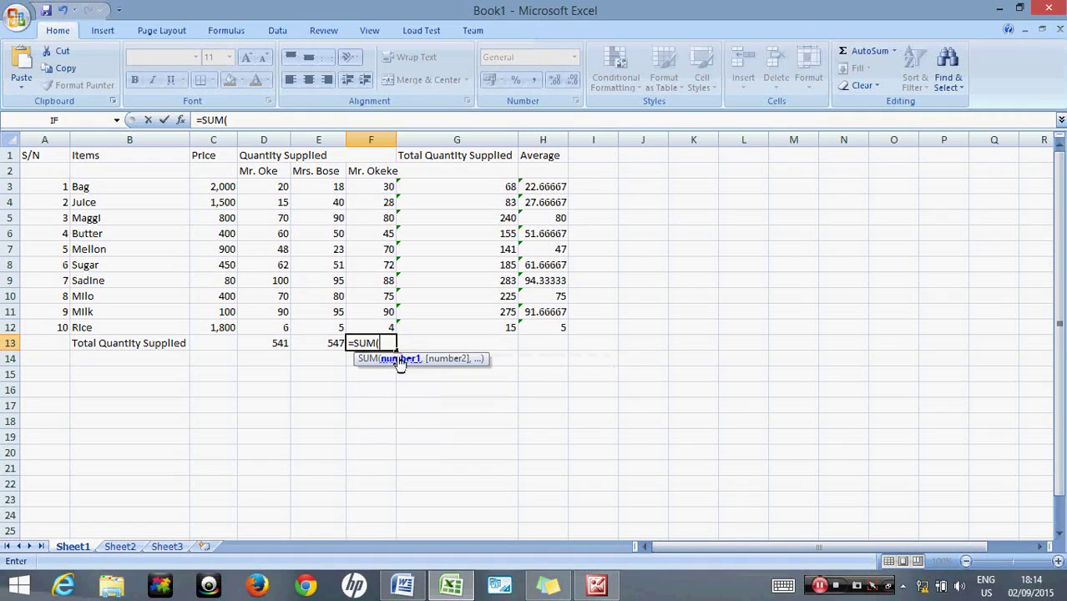
pyautogui.moveTo(384, 185); pyautogui.dragTo(381, 324)
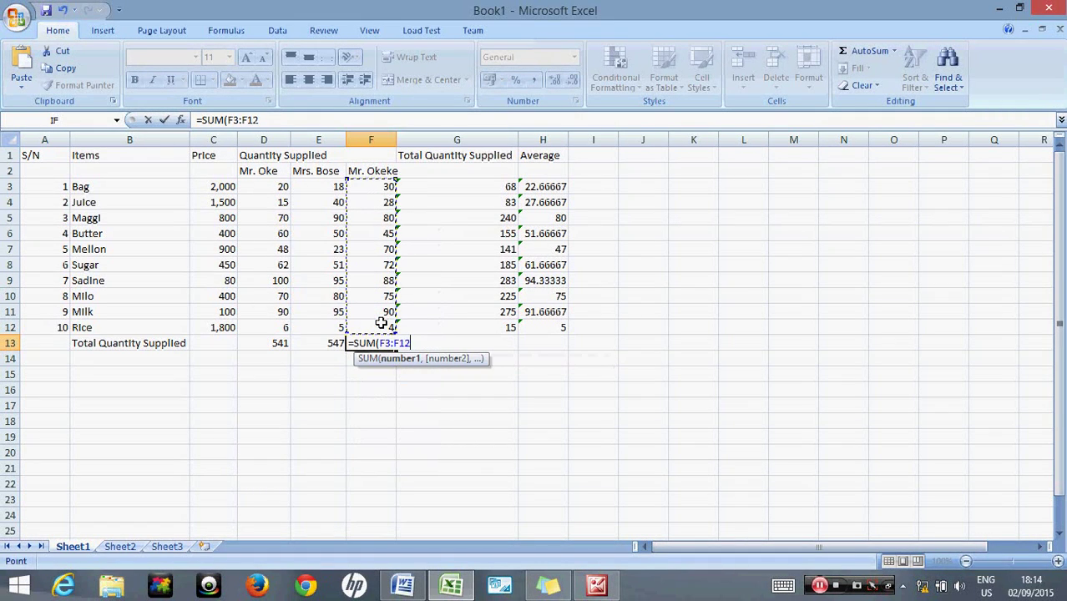
pyautogui.hotkey('ctrl', 'Return')
pyautogui.click(458, 343)
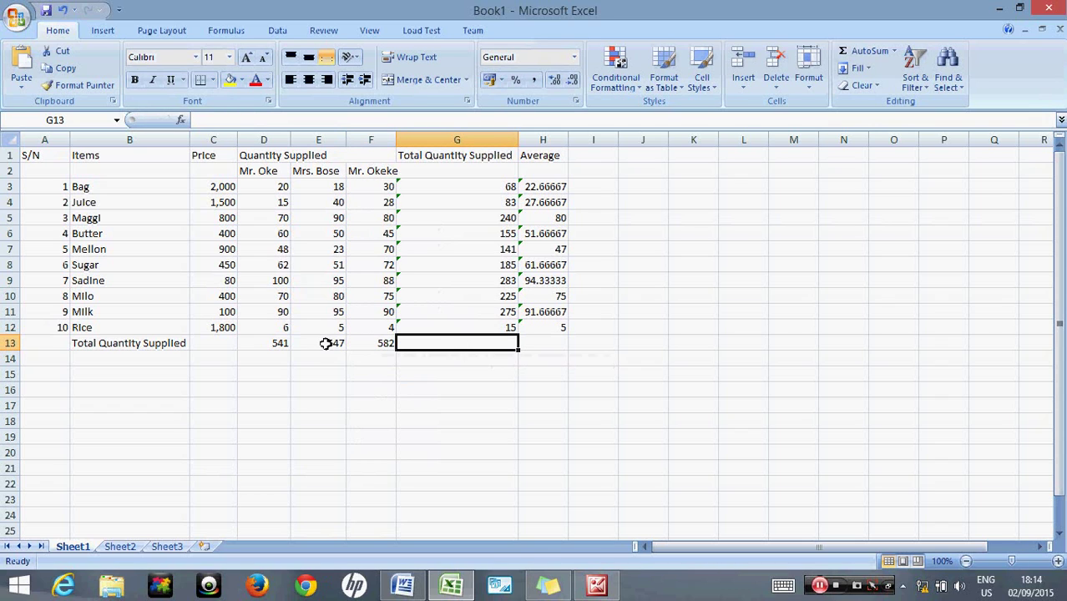
# Step: Read the histogram task in the Word document, and review the total and average columns in the Excel sheet for it
pyautogui.click(403, 586)
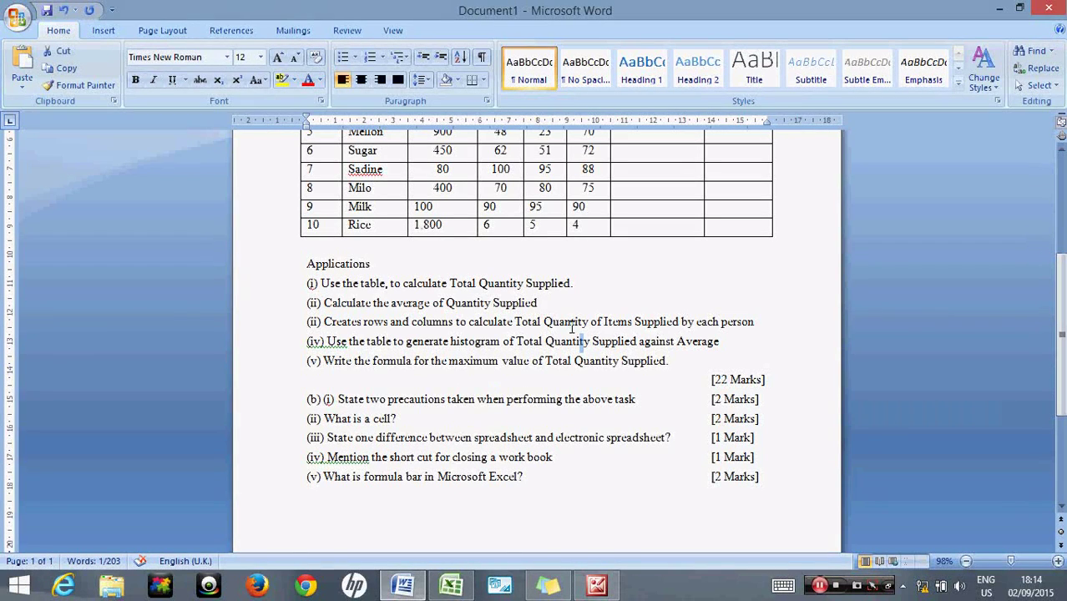
pyautogui.click(430, 341)
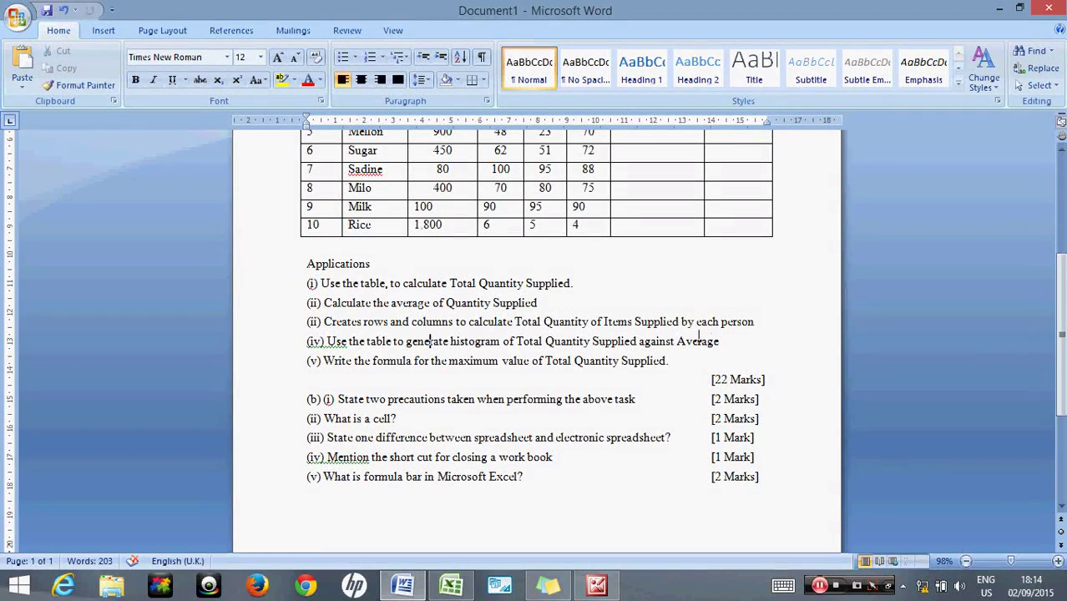
pyautogui.click(1000, 8)
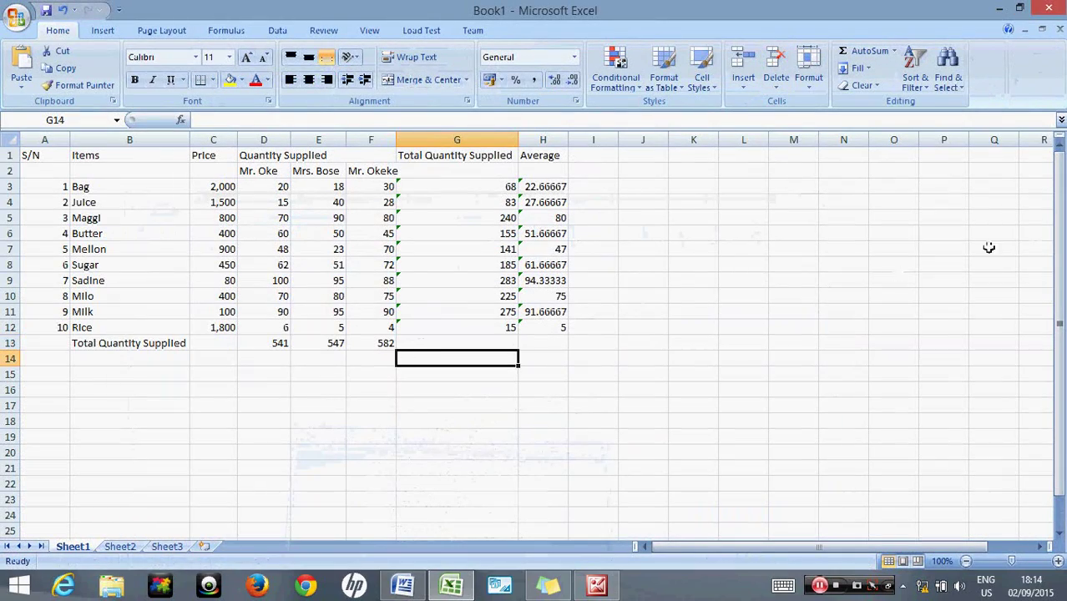
pyautogui.moveTo(1058, 324); pyautogui.dragTo(1058, 333)
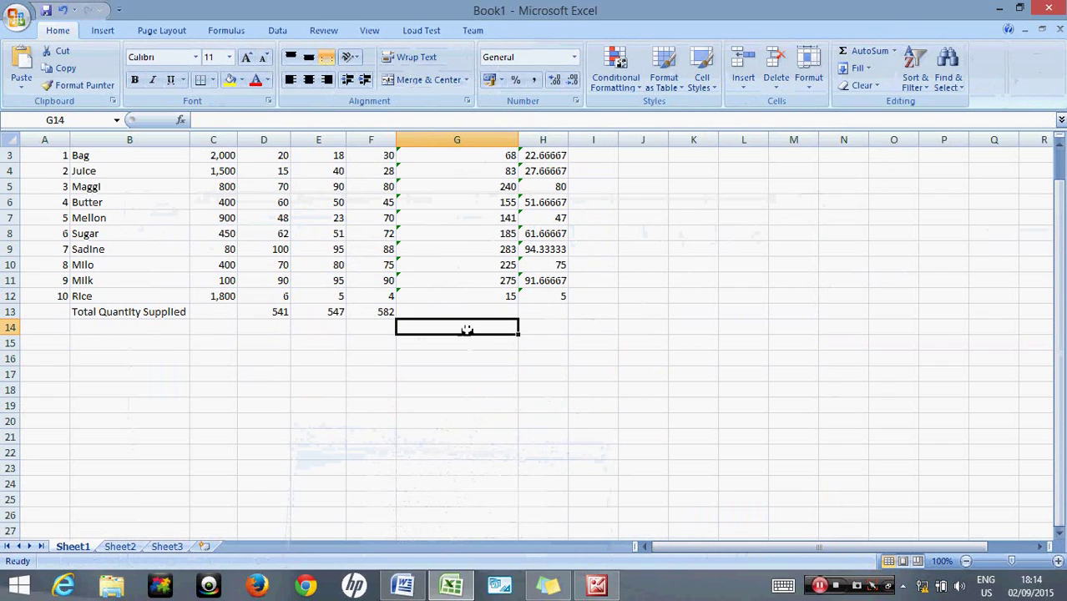
pyautogui.click(560, 330)
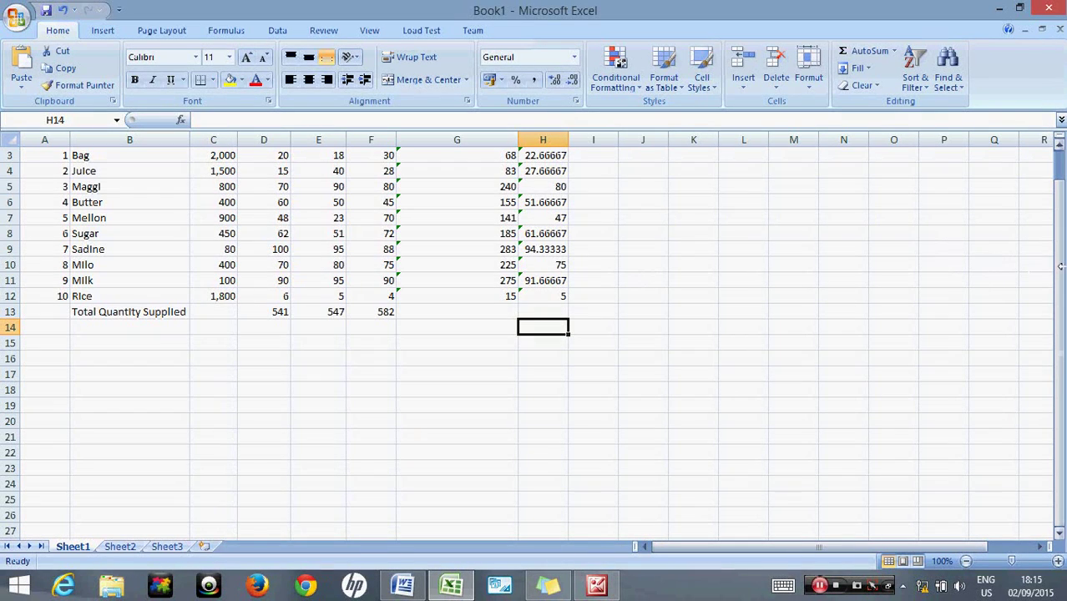
pyautogui.click(435, 359)
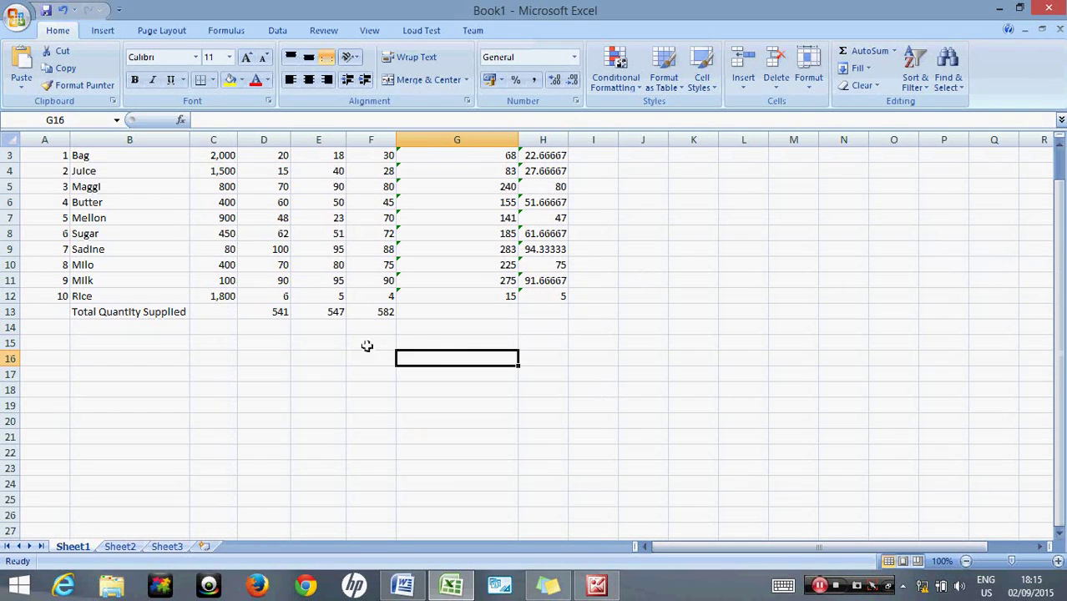
pyautogui.click(489, 220)
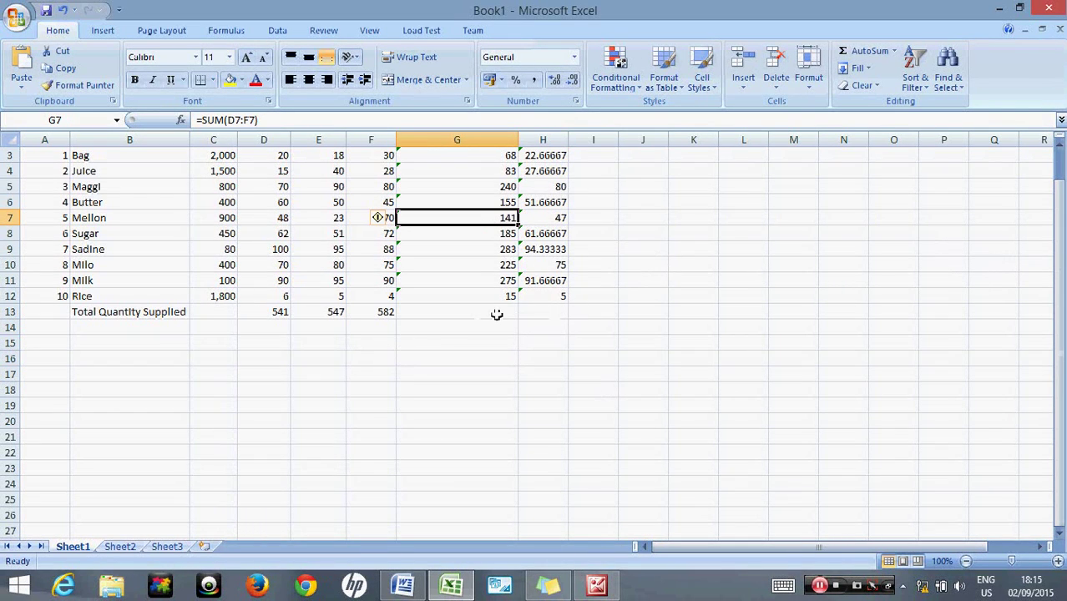
# Step: Insert a blank 2-D clustered column chart, starting from an empty cell below the table
pyautogui.click(500, 357)
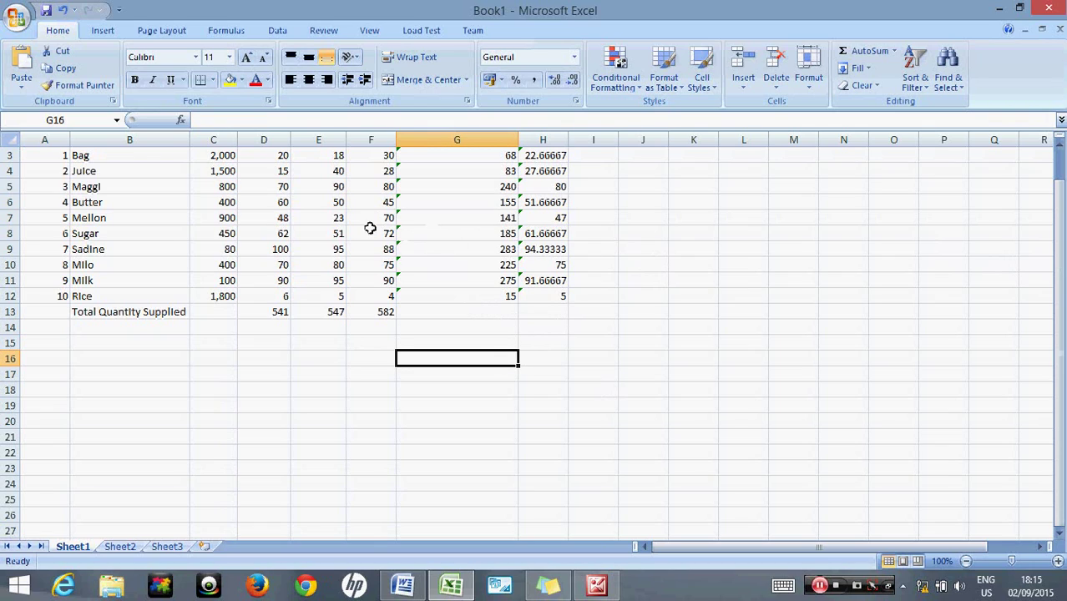
pyautogui.click(335, 219)
pyautogui.click(146, 222)
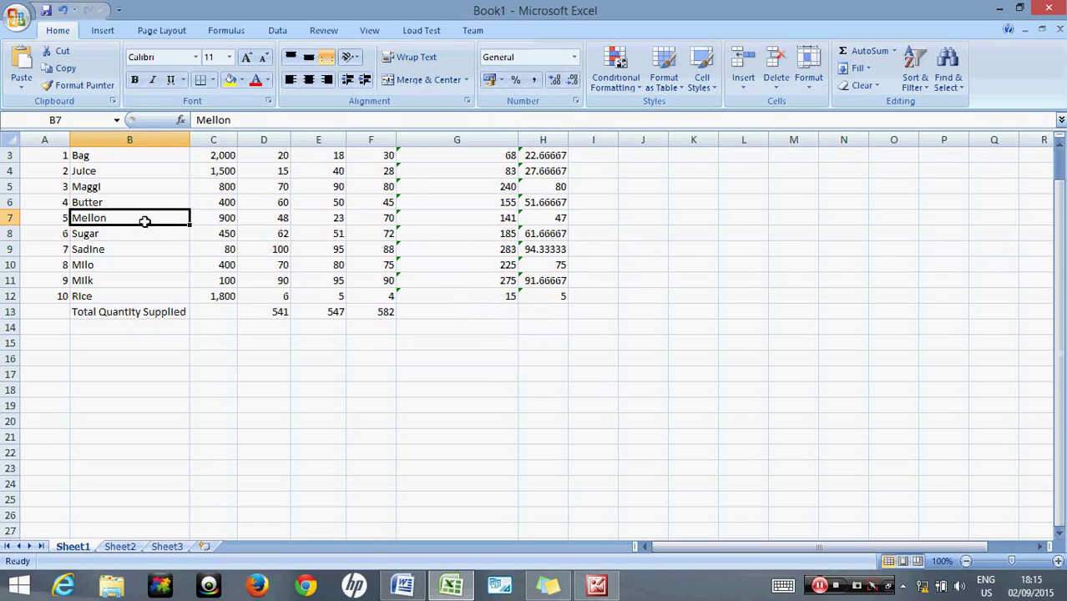
pyautogui.click(367, 372)
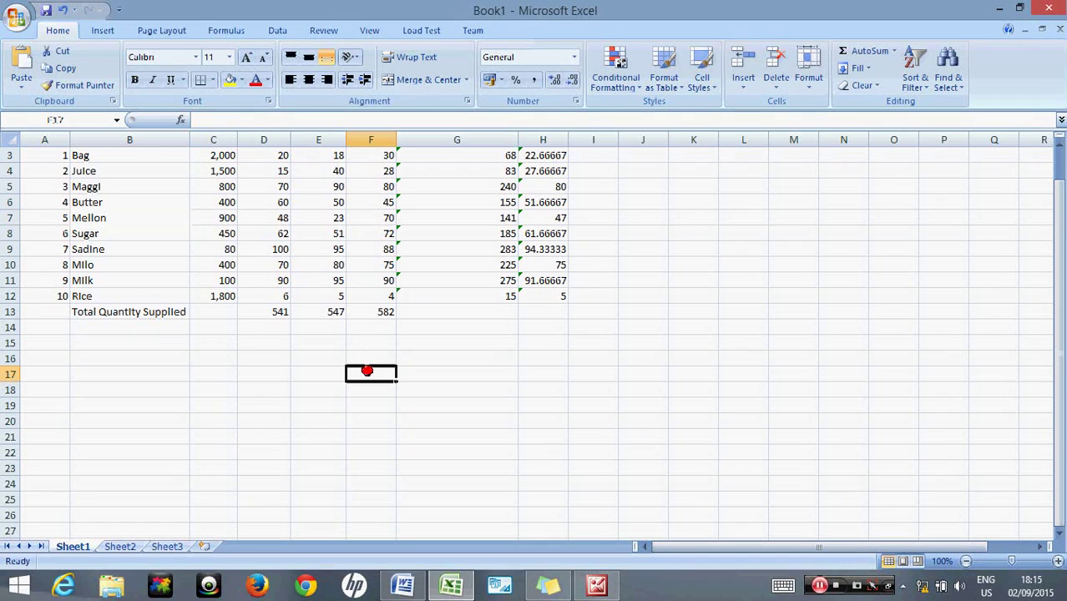
pyautogui.click(107, 34)
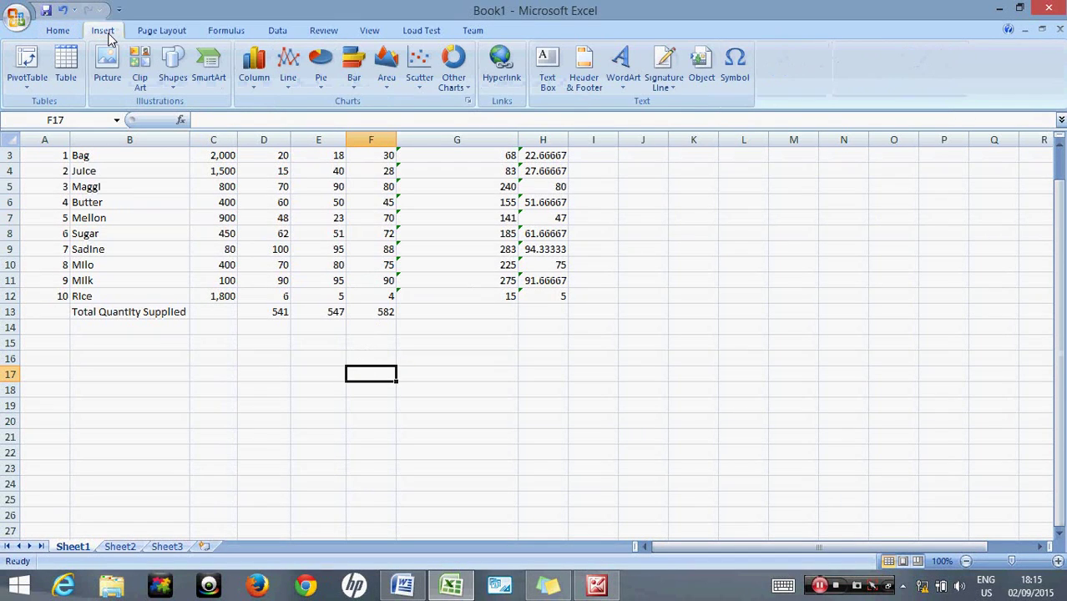
pyautogui.click(258, 90)
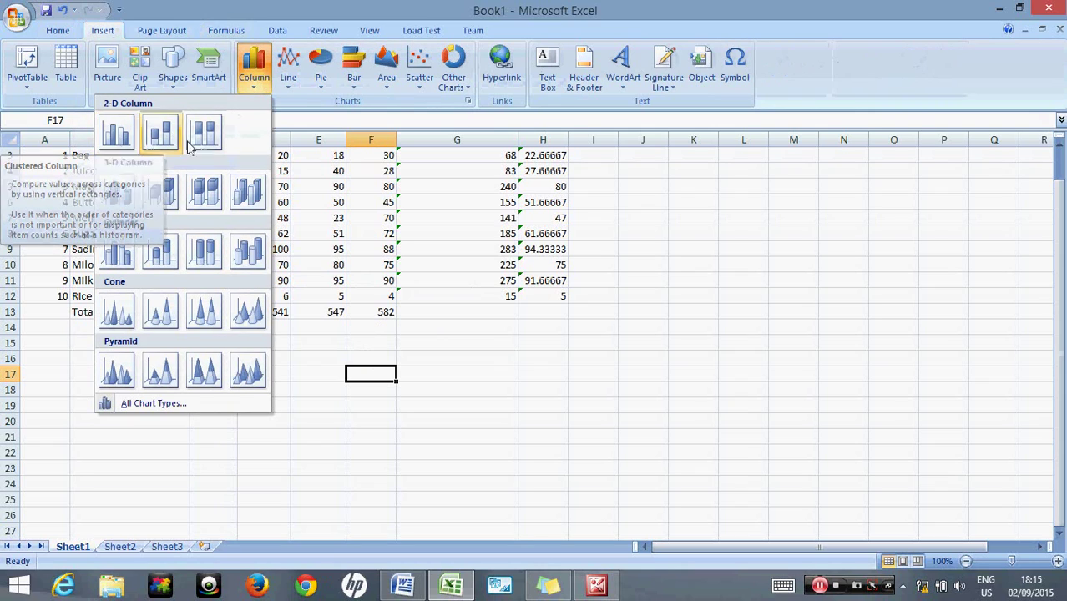
pyautogui.click(114, 137)
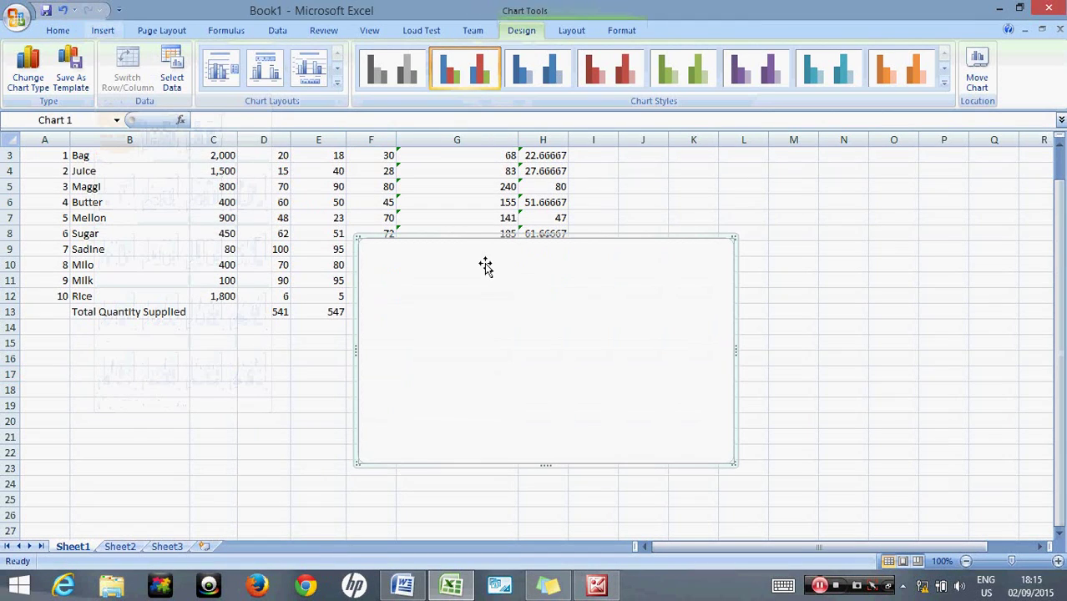
# Step: Move the blank chart below the table so that it starts at row 14 and leaves the data uncovered
pyautogui.moveTo(527, 238); pyautogui.dragTo(430, 329)
pyautogui.click(1060, 310)
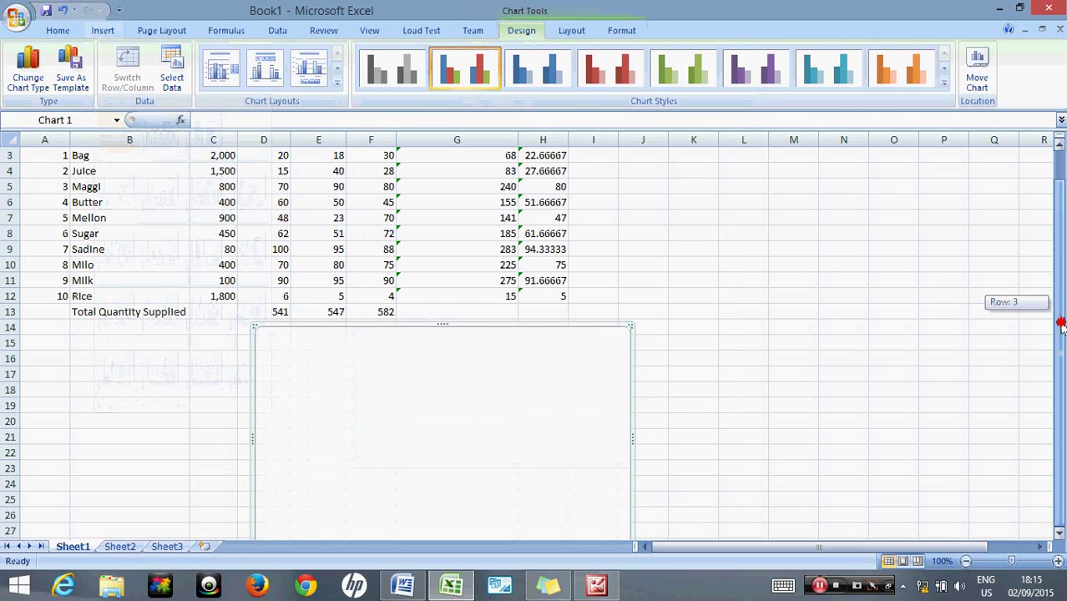
pyautogui.click(1060, 533)
pyautogui.click(1060, 534)
pyautogui.click(1060, 534)
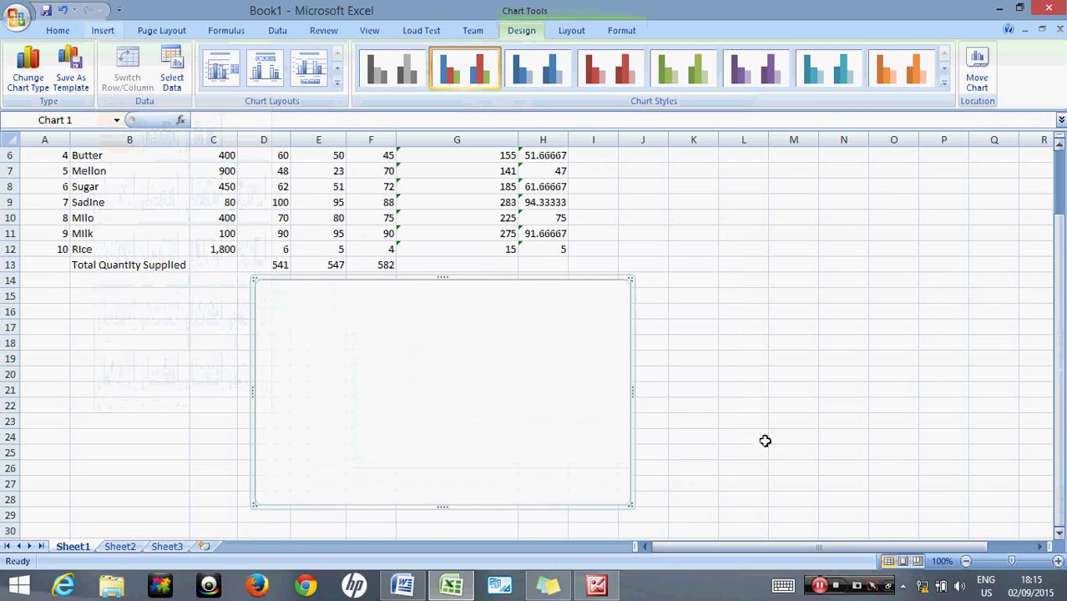
pyautogui.click(662, 273)
pyautogui.click(589, 290)
pyautogui.click(688, 224)
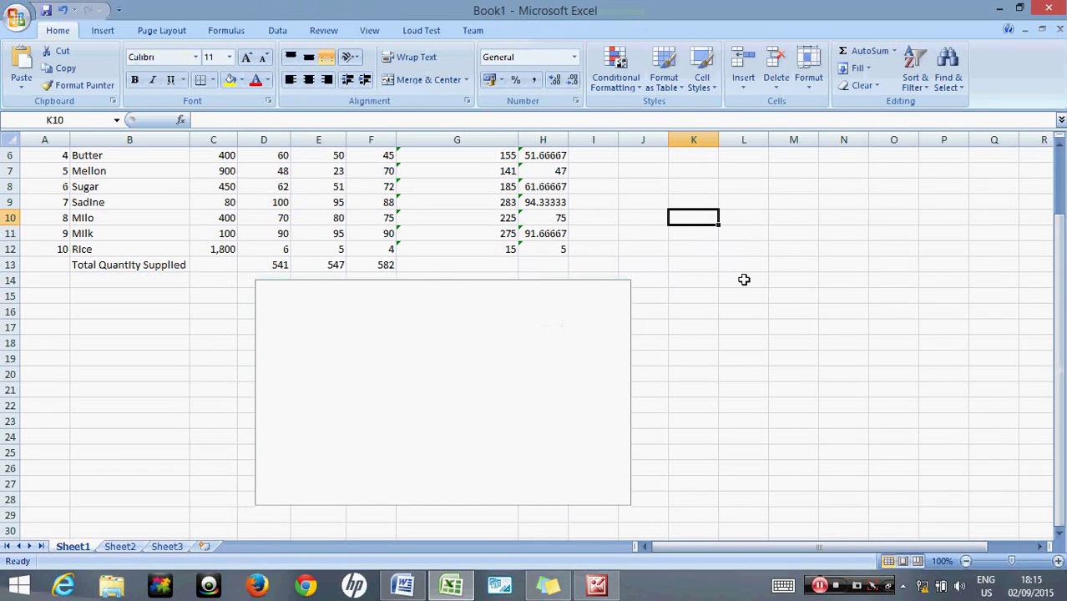
# Step: Set the blank chart's data range to the averages in Sheet1 cells H3:H12
pyautogui.click(558, 305)
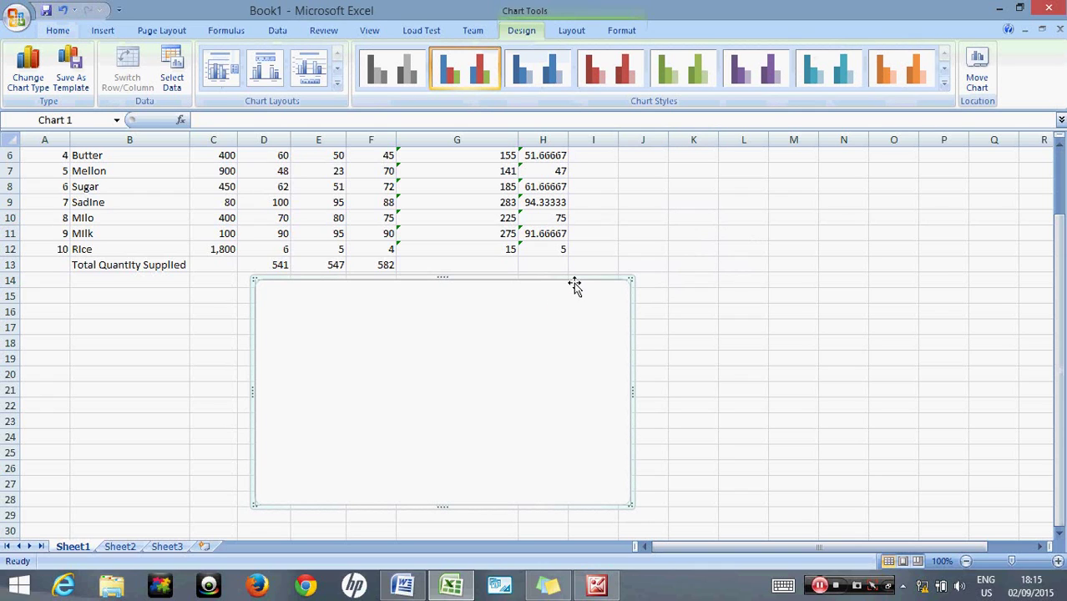
pyautogui.rightClick(574, 286)
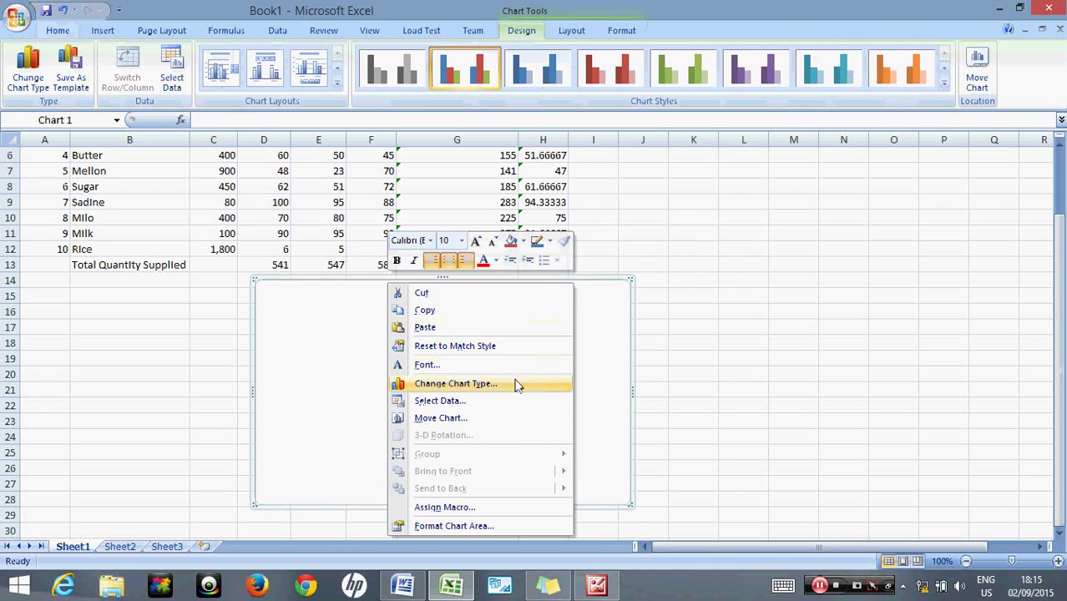
pyautogui.click(440, 400)
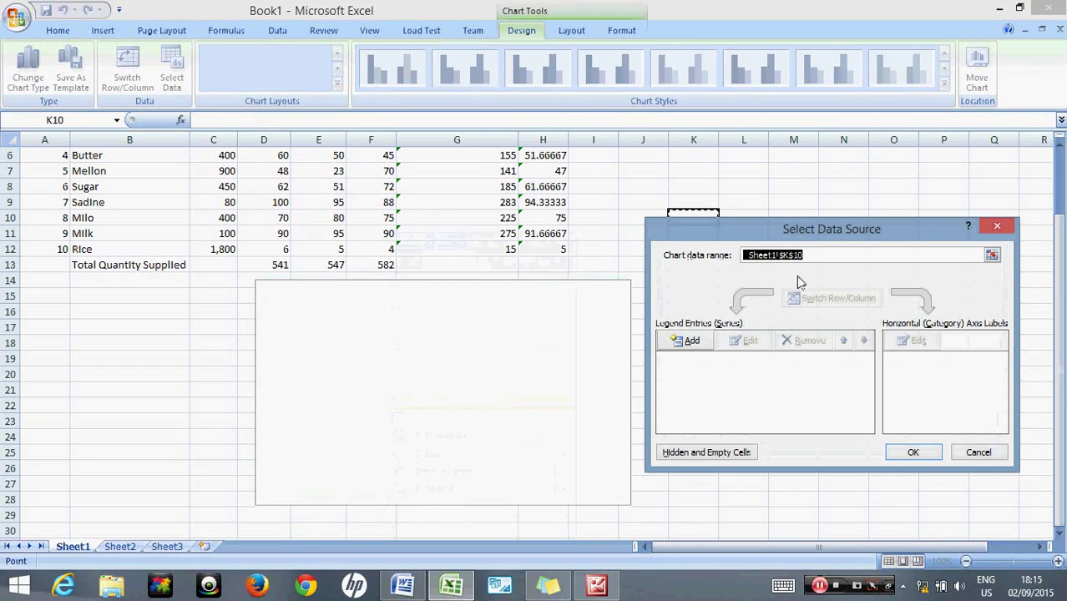
pyautogui.moveTo(839, 232); pyautogui.dragTo(834, 208)
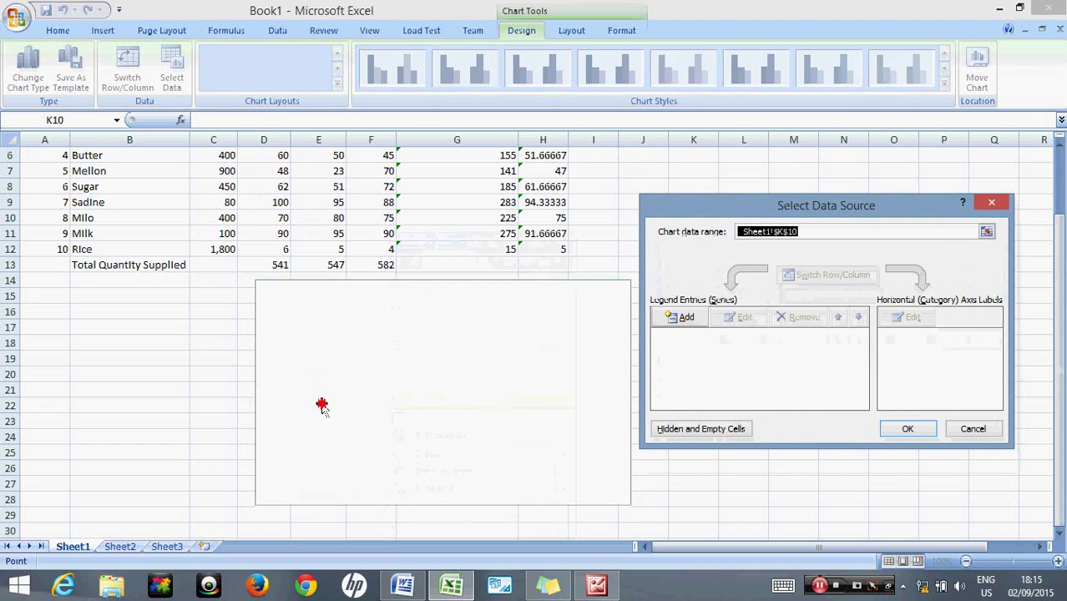
pyautogui.moveTo(1050, 247); pyautogui.dragTo(1058, 201)
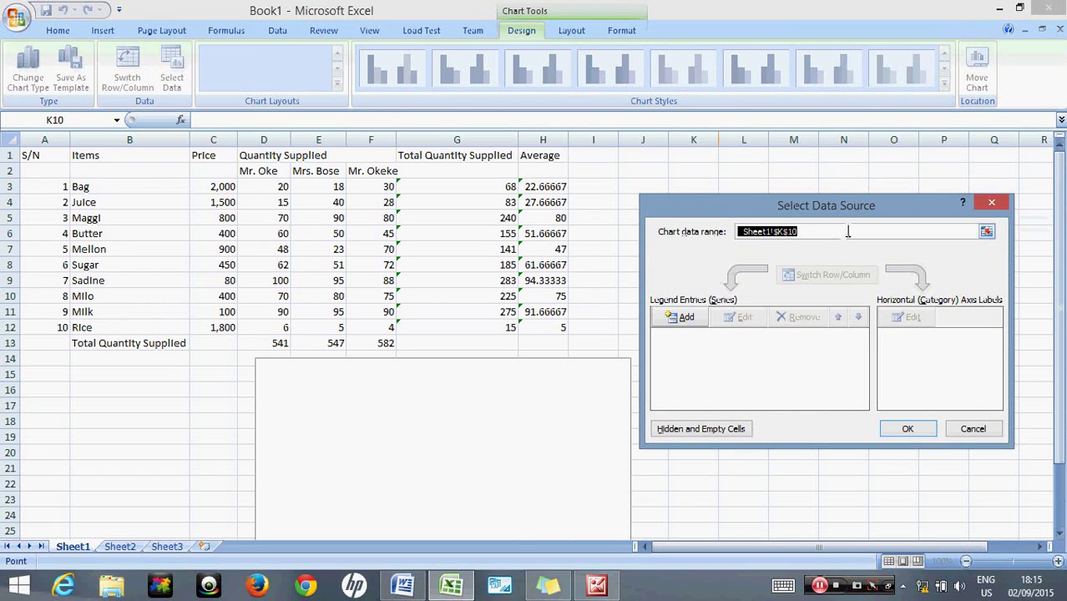
pyautogui.click(757, 251)
pyautogui.moveTo(831, 232); pyautogui.dragTo(737, 233)
pyautogui.press('BackSpace')
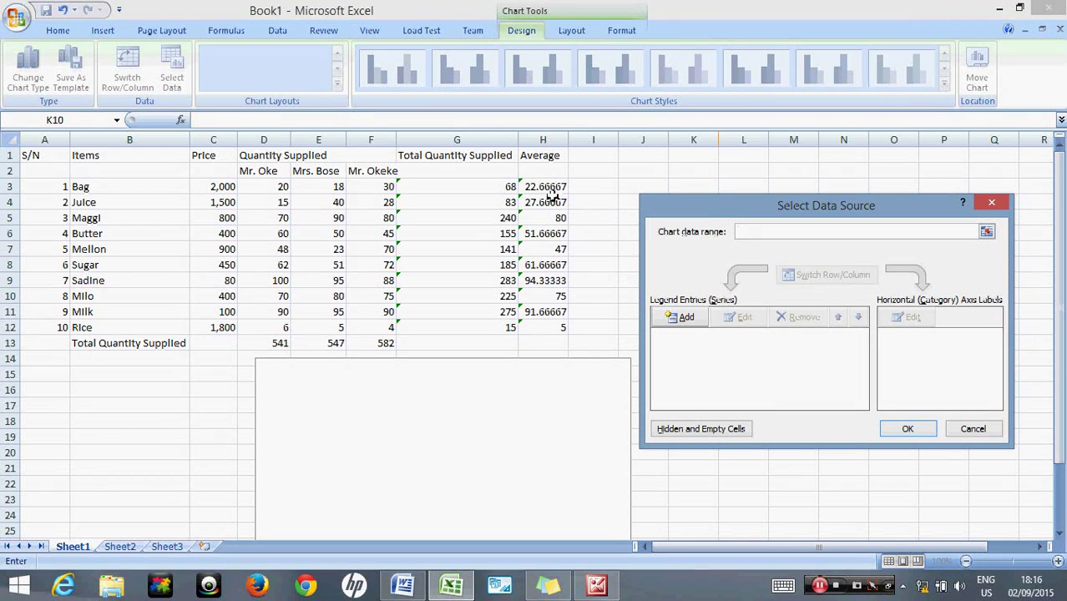
pyautogui.moveTo(546, 187); pyautogui.dragTo(559, 327)
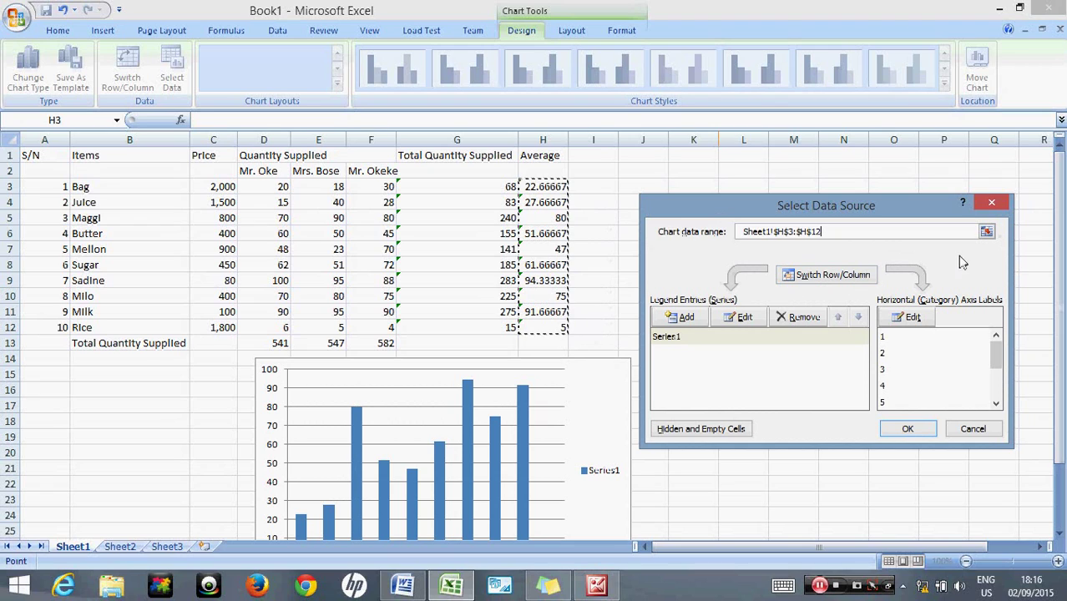
pyautogui.click(907, 429)
# Step: Check the chart, reread the histogram task in the Word document, and review the total quantity column in the Excel sheet
pyautogui.moveTo(1057, 333); pyautogui.dragTo(1055, 361)
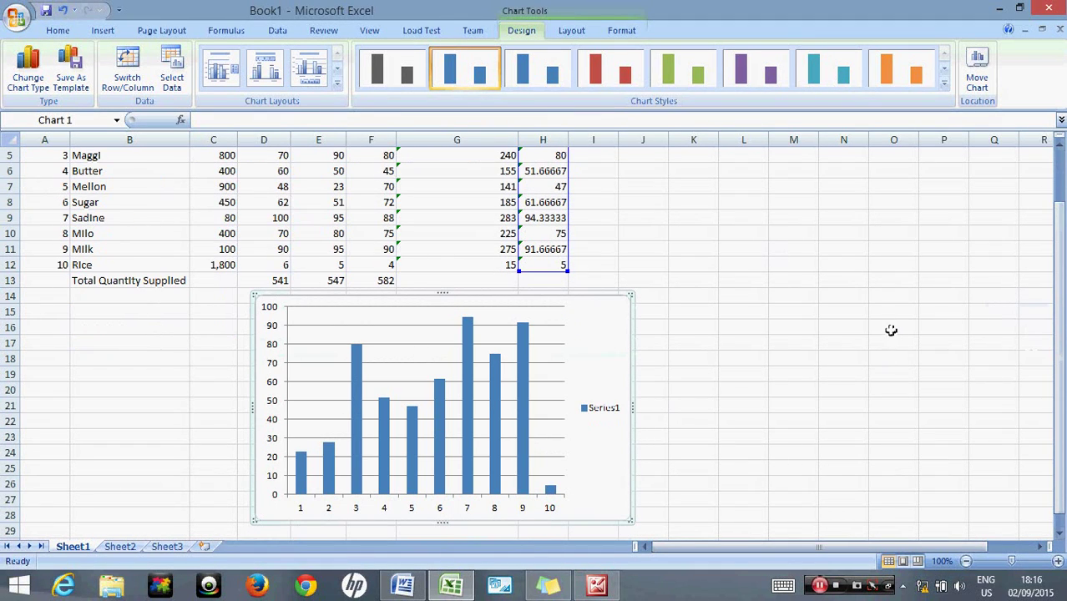
pyautogui.moveTo(1057, 351); pyautogui.dragTo(1050, 298)
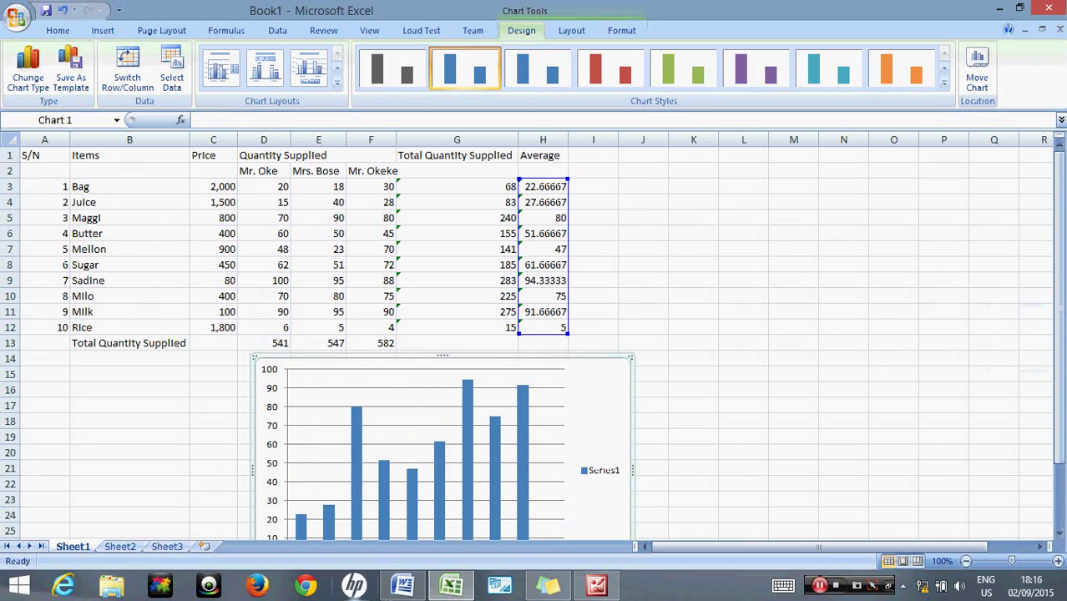
pyautogui.click(402, 585)
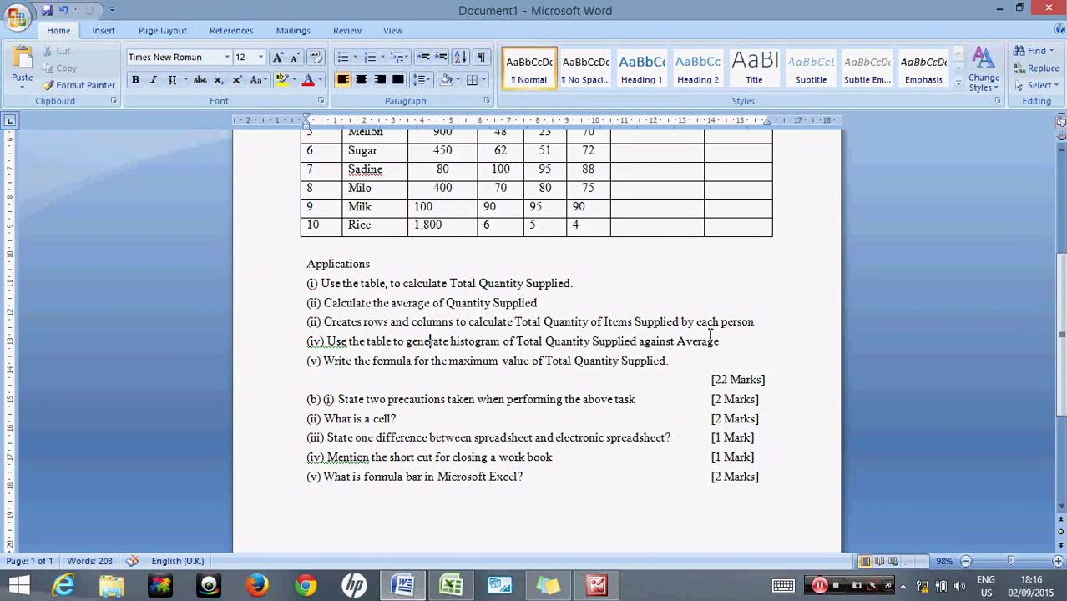
pyautogui.moveTo(1052, 295); pyautogui.dragTo(1052, 265)
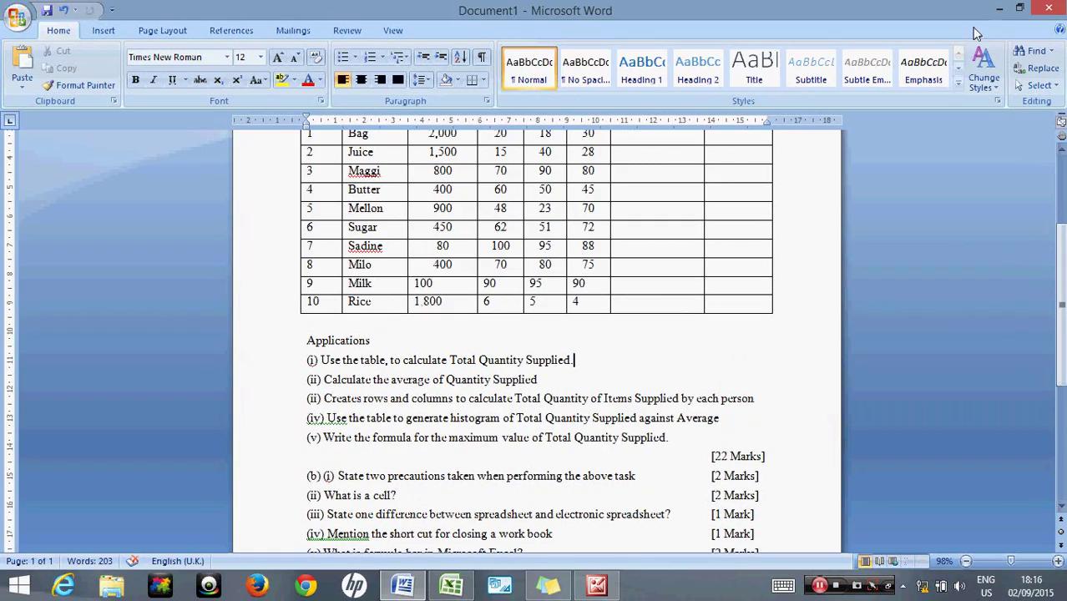
pyautogui.click(999, 9)
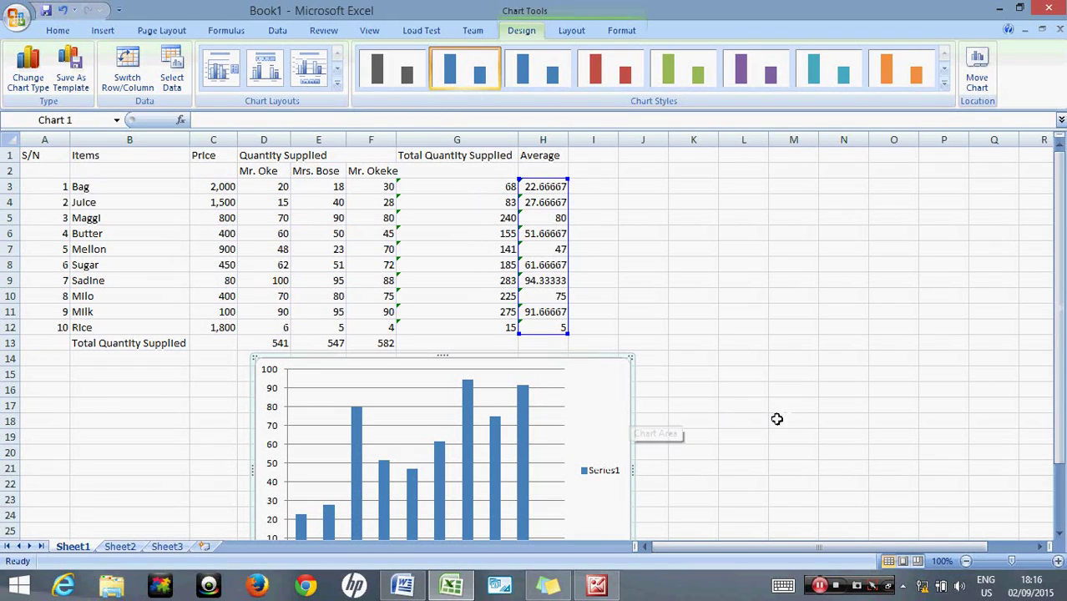
pyautogui.moveTo(1058, 317); pyautogui.dragTo(1058, 334)
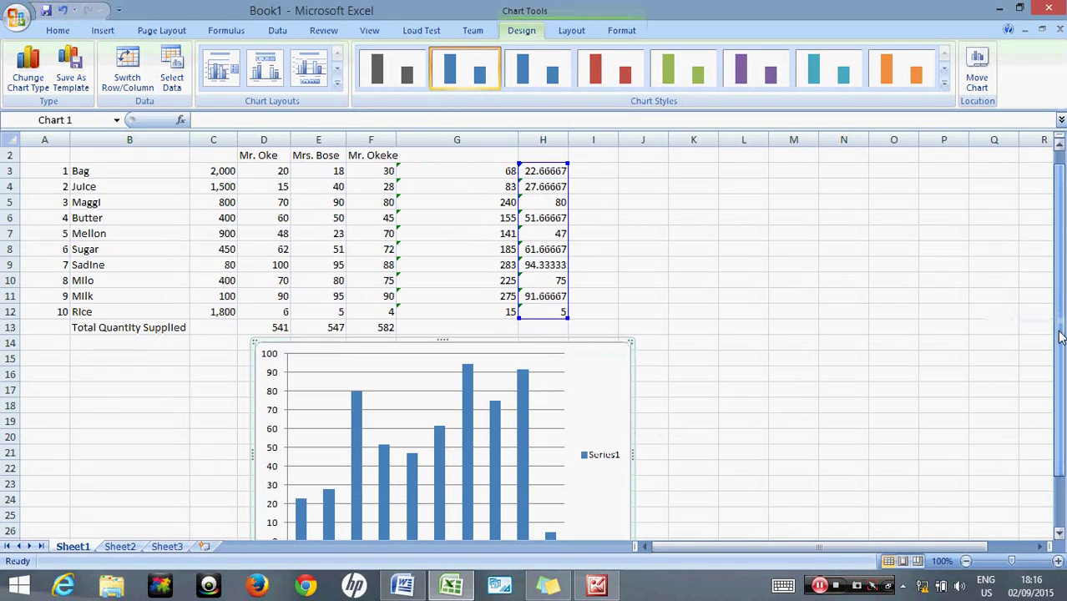
pyautogui.click(454, 185)
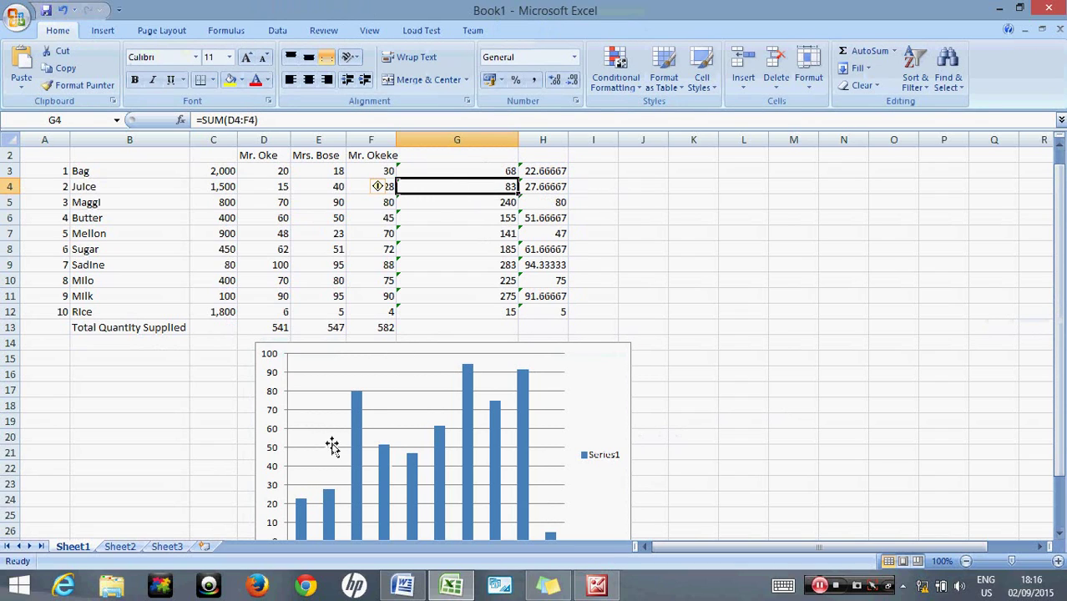
pyautogui.moveTo(1058, 282); pyautogui.dragTo(1058, 274)
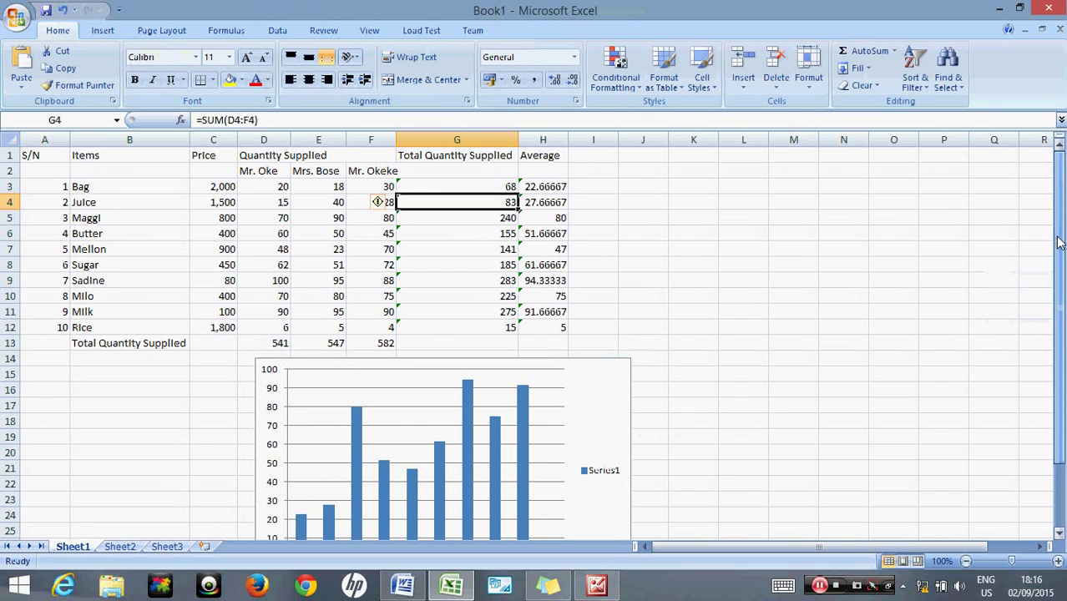
pyautogui.moveTo(1058, 249); pyautogui.dragTo(1058, 252)
pyautogui.click(700, 369)
# Step: Change the chart's data range to the Total Quantity Supplied values in Sheet1 cells G3:G12
pyautogui.click(629, 384)
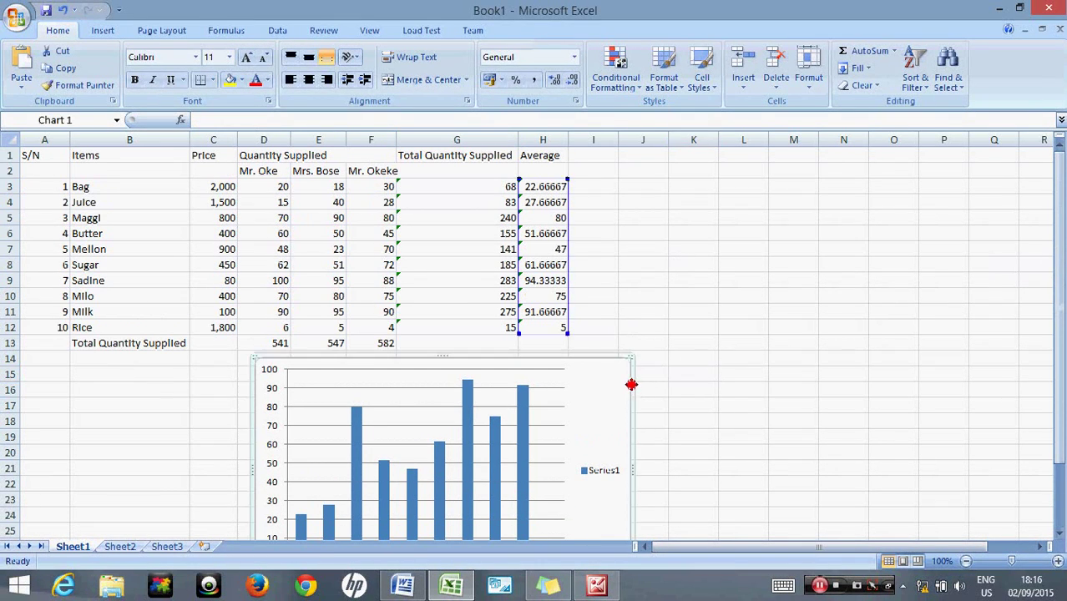
pyautogui.rightClick(625, 384)
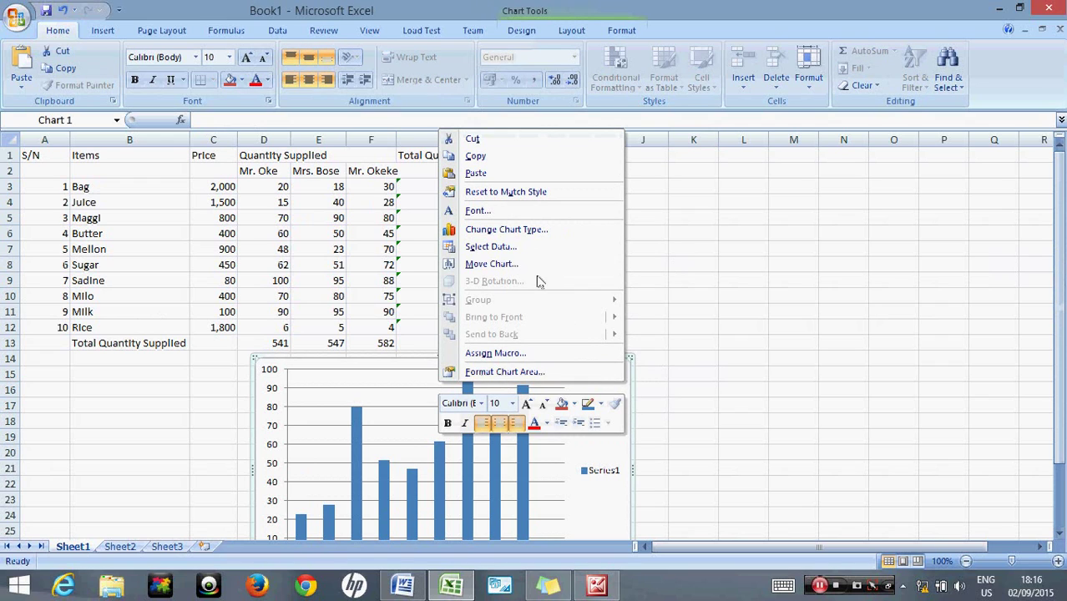
pyautogui.click(533, 246)
pyautogui.moveTo(827, 234); pyautogui.dragTo(721, 242)
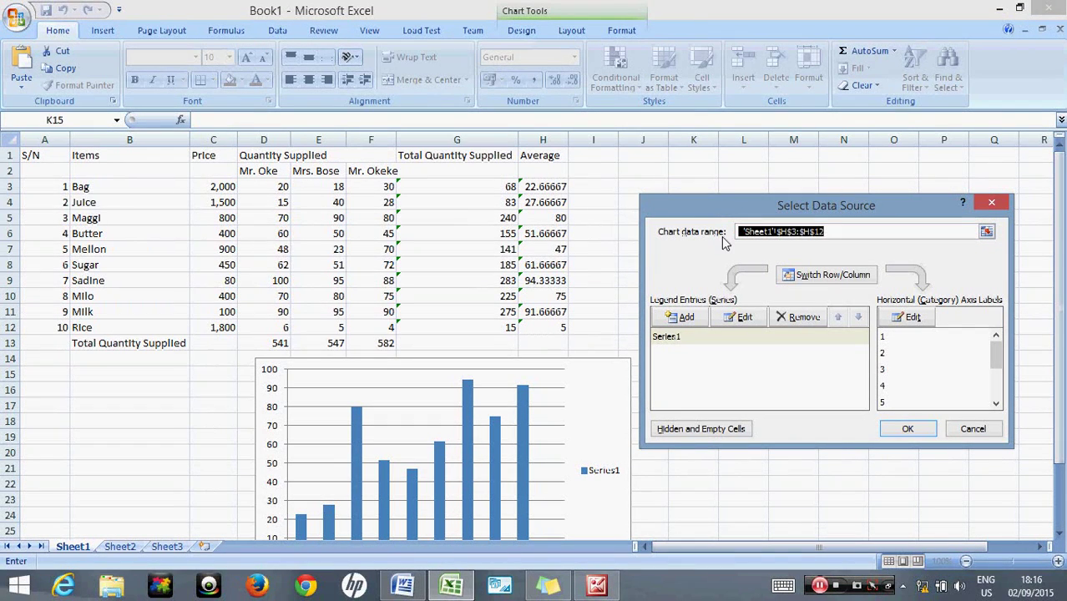
pyautogui.press('BackSpace')
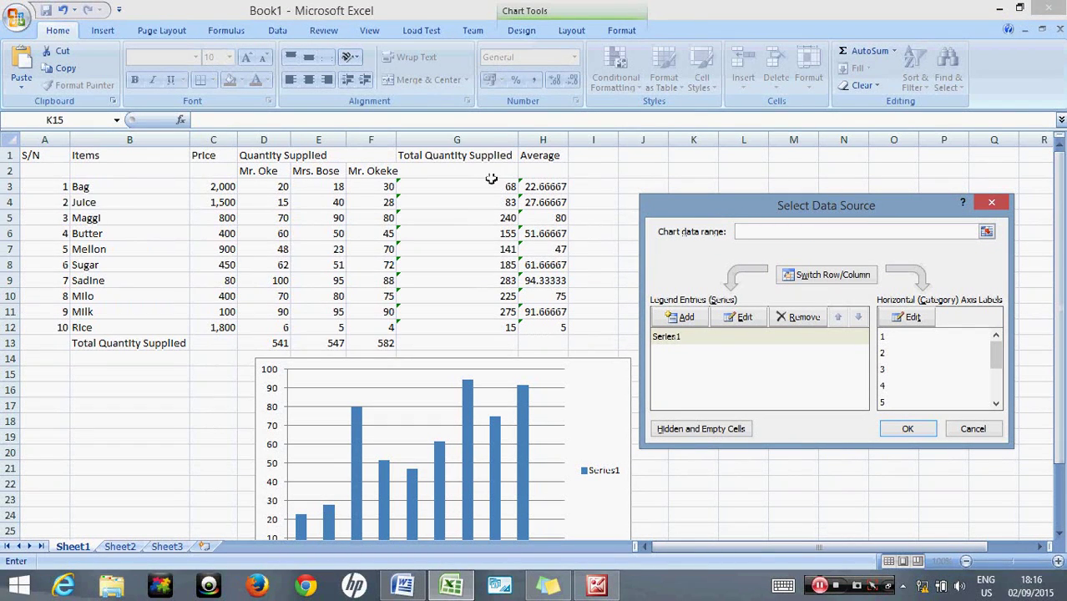
pyautogui.moveTo(494, 190); pyautogui.dragTo(497, 328)
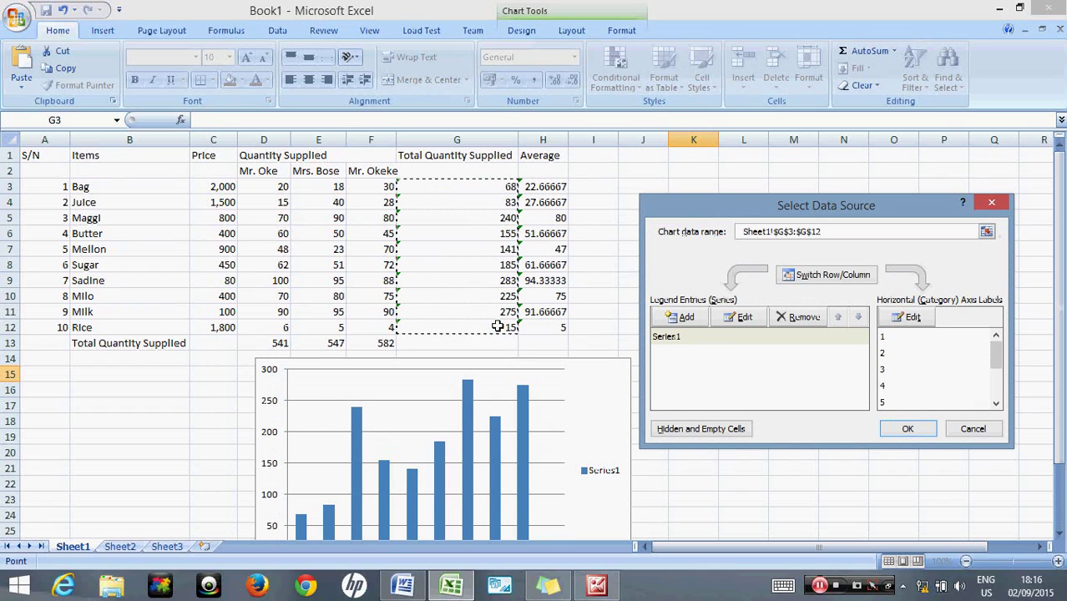
pyautogui.click(905, 428)
pyautogui.moveTo(1062, 287)
pyautogui.mouseDown()
pyautogui.moveTo(1060, 318)
pyautogui.moveTo(1058, 268)
pyautogui.mouseUp()
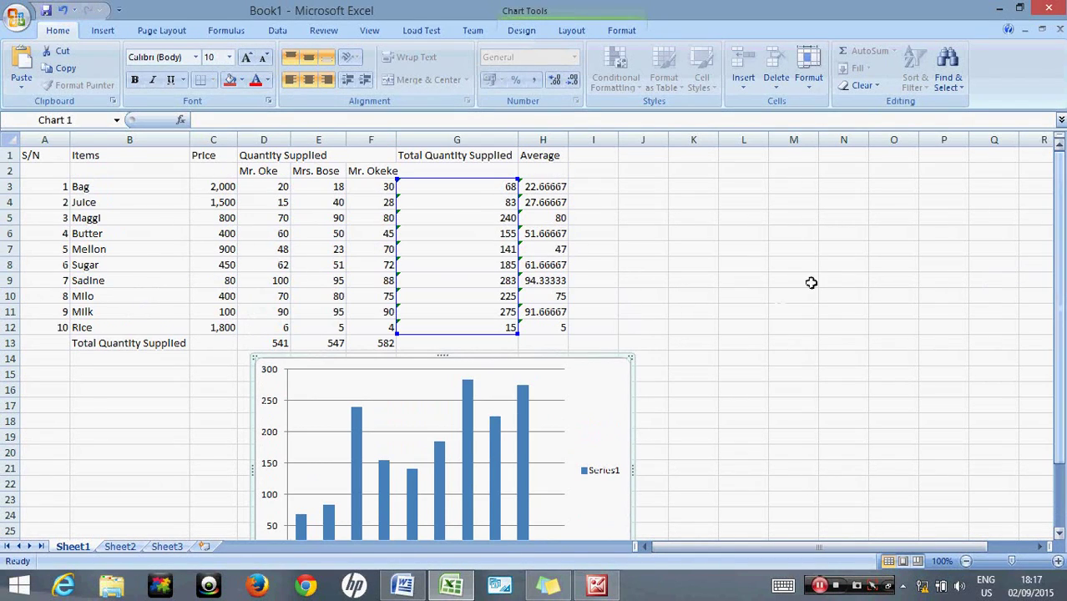
# Step: Set the chart's horizontal axis labels to the averages in Sheet1 cells H3:H12
pyautogui.rightClick(626, 371)
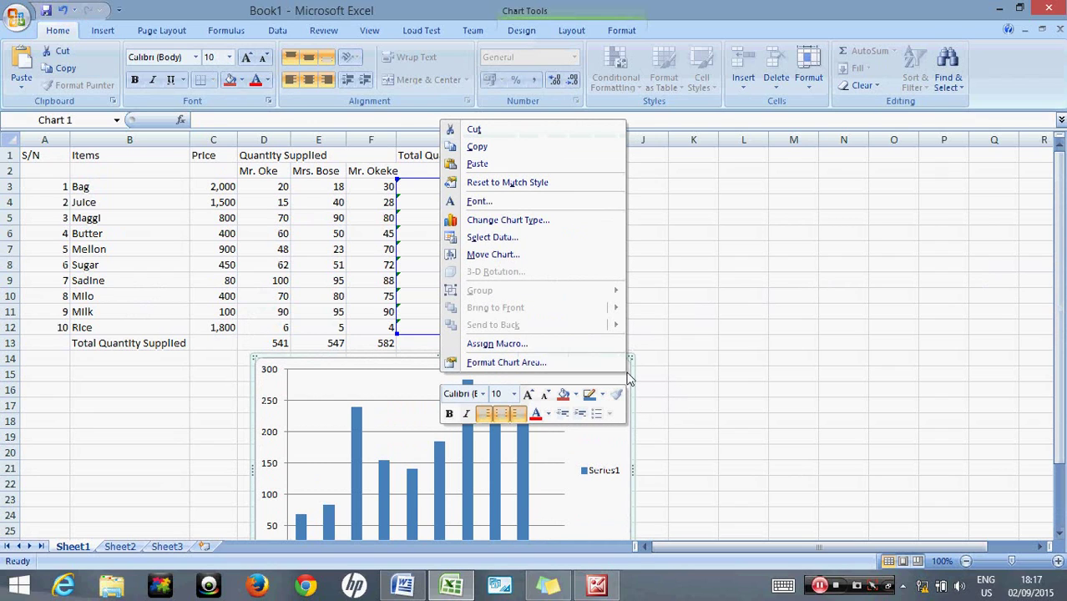
pyautogui.click(551, 238)
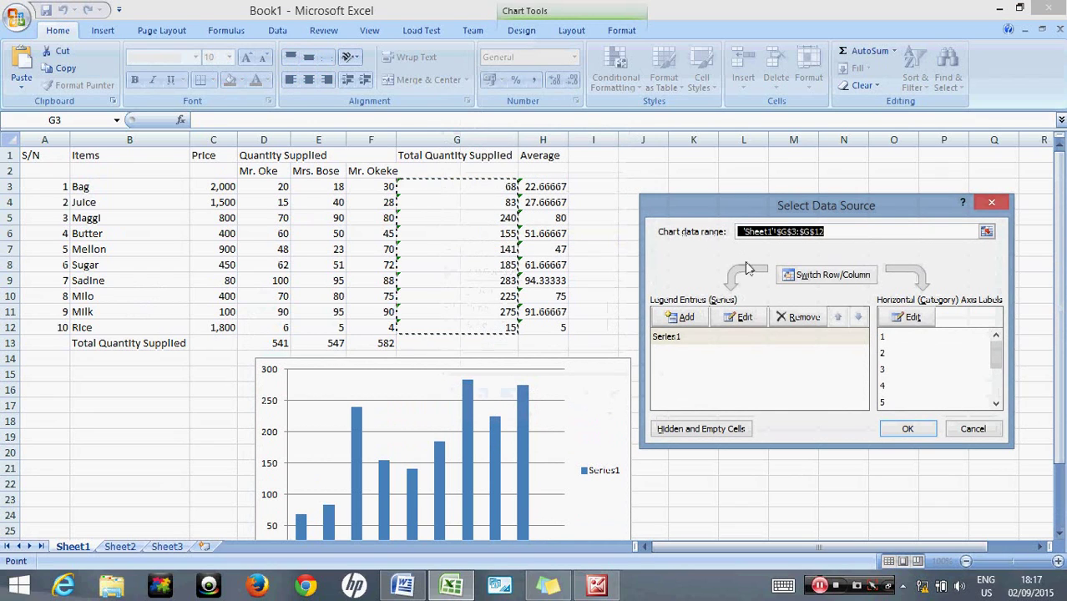
pyautogui.click(912, 317)
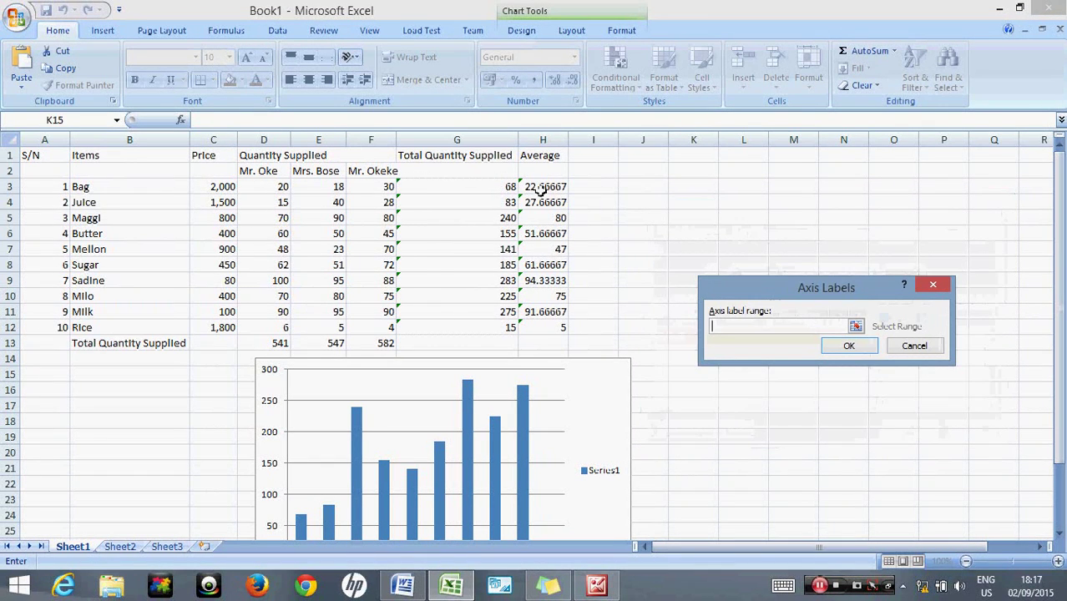
pyautogui.moveTo(540, 187); pyautogui.dragTo(552, 326)
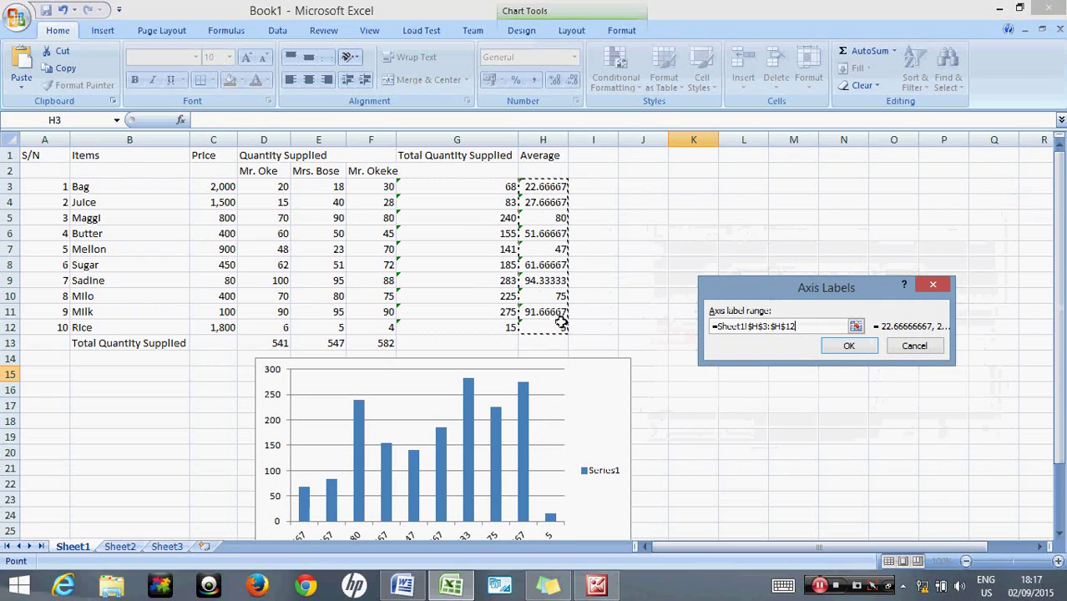
pyautogui.click(850, 346)
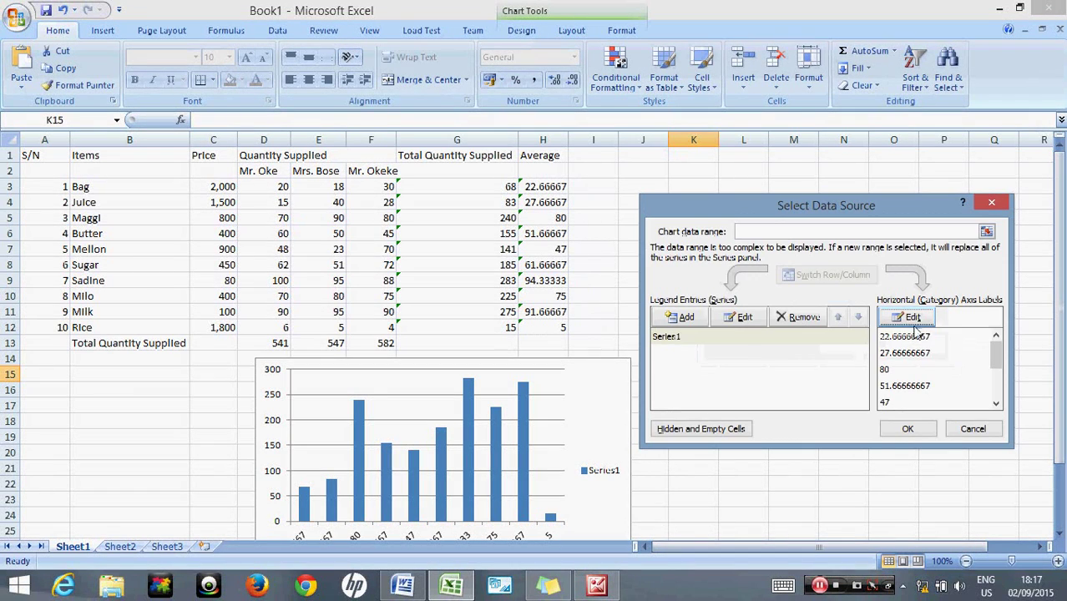
pyautogui.click(907, 429)
# Step: Delete the Series1 legend from the chart and enlarge the chart slightly towards column K and row 30
pyautogui.moveTo(1056, 299); pyautogui.dragTo(1058, 306)
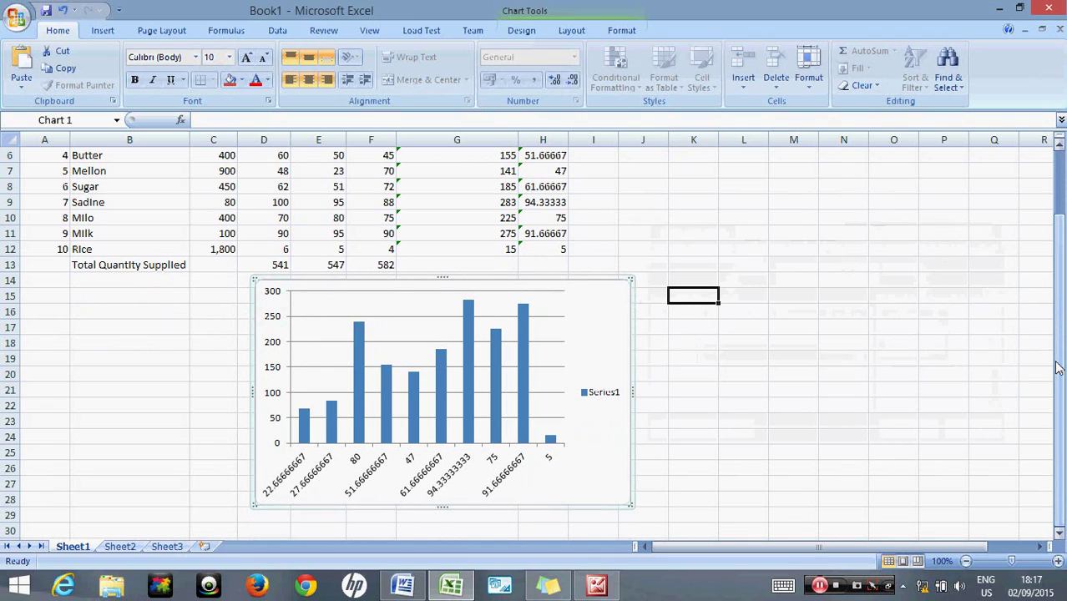
pyautogui.click(610, 394)
pyautogui.press('Delete')
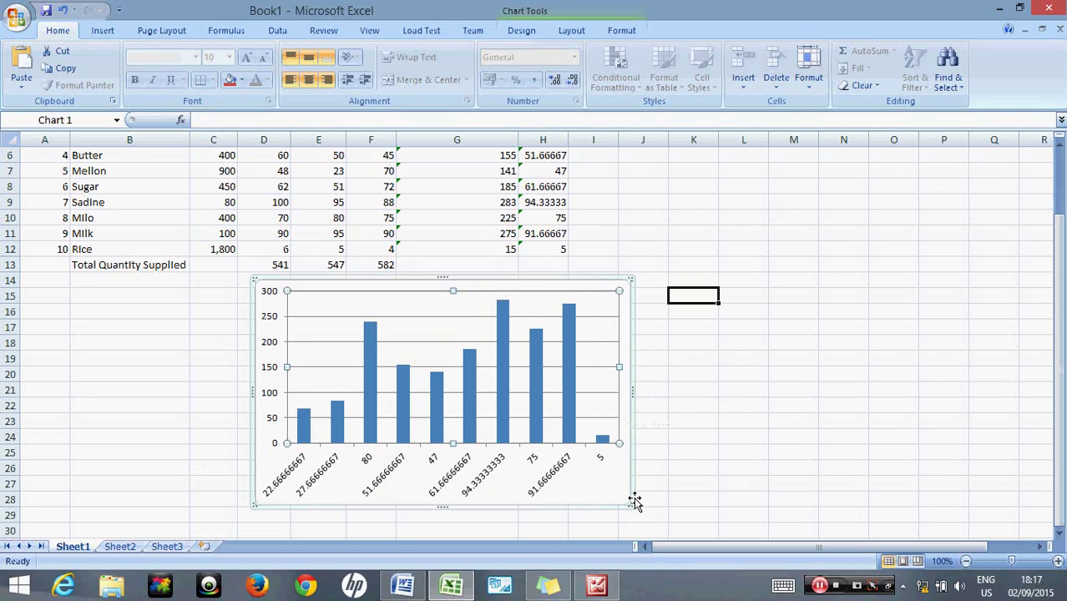
pyautogui.moveTo(629, 504); pyautogui.dragTo(667, 523)
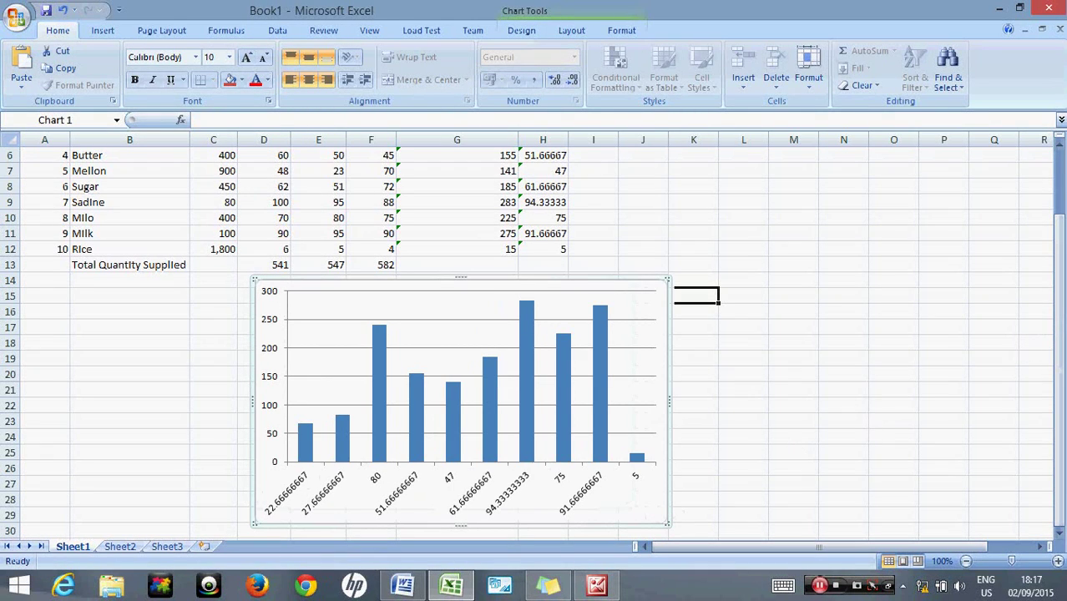
pyautogui.moveTo(1058, 305); pyautogui.dragTo(1058, 311)
# Step: Check the reference histogram picture, and set the chart data series' gap width to No Gap so the columns touch
pyautogui.click(617, 592)
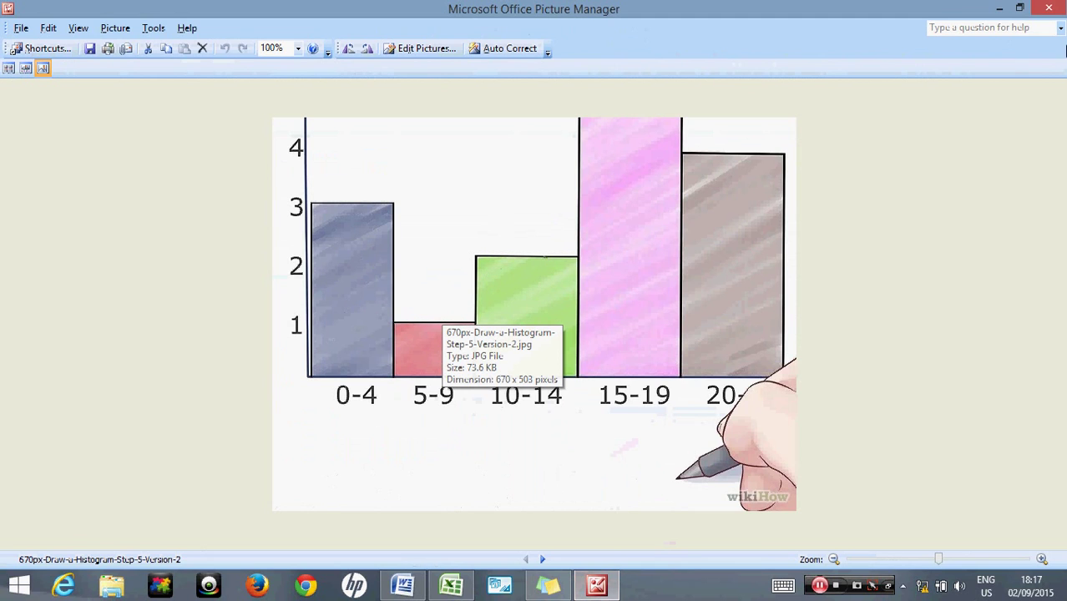
pyautogui.click(1000, 8)
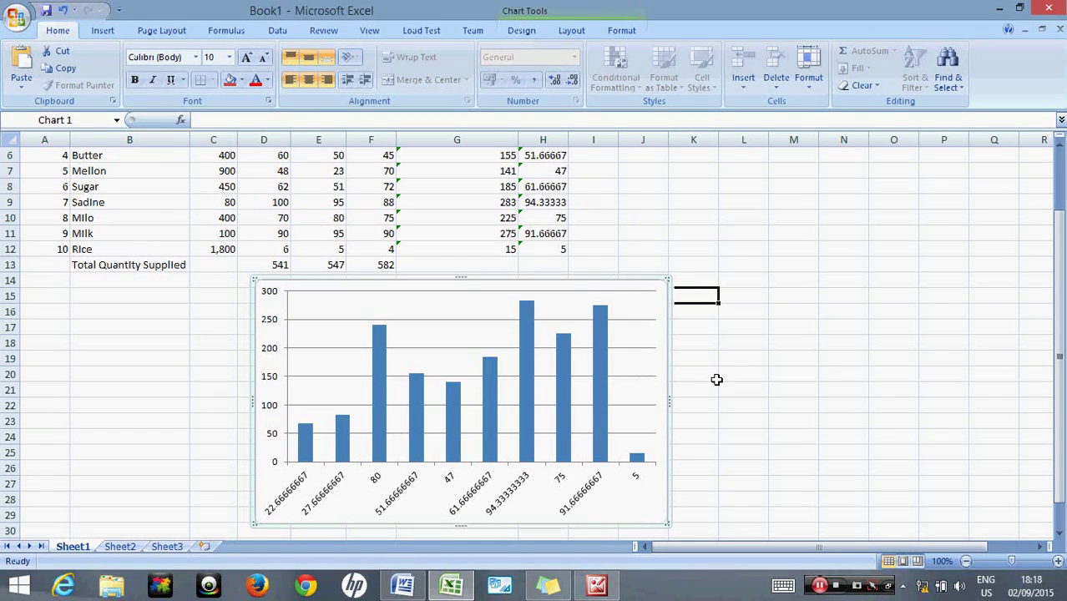
pyautogui.click(732, 345)
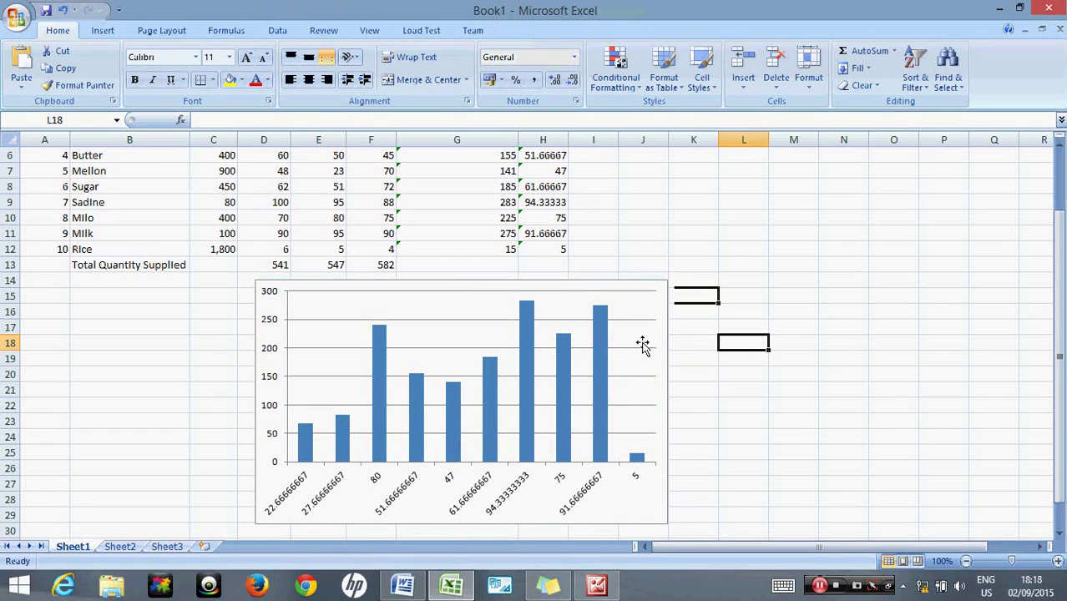
pyautogui.click(648, 340)
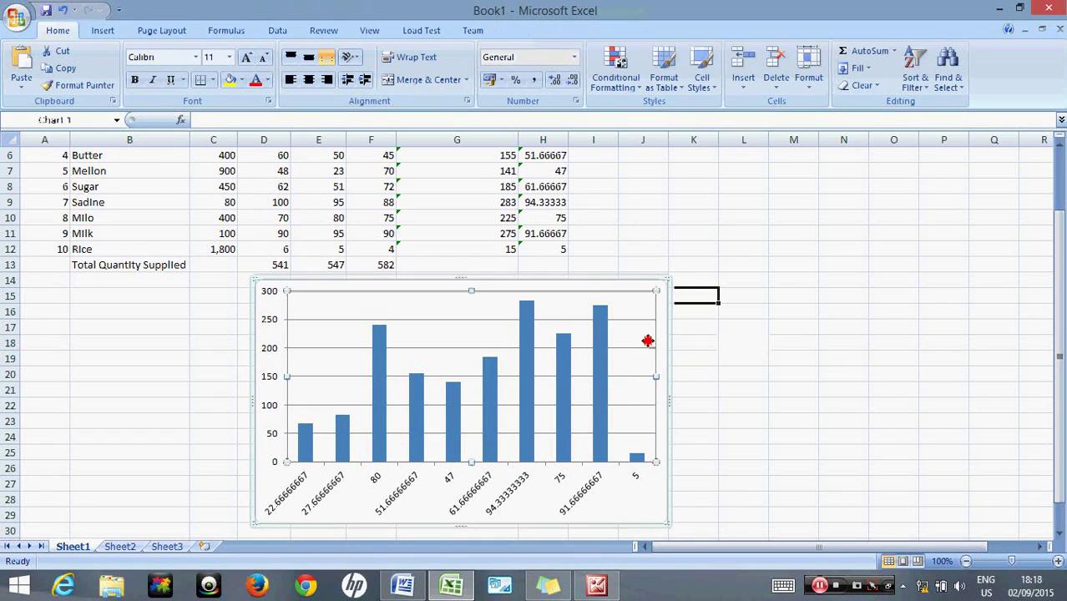
pyautogui.click(528, 334)
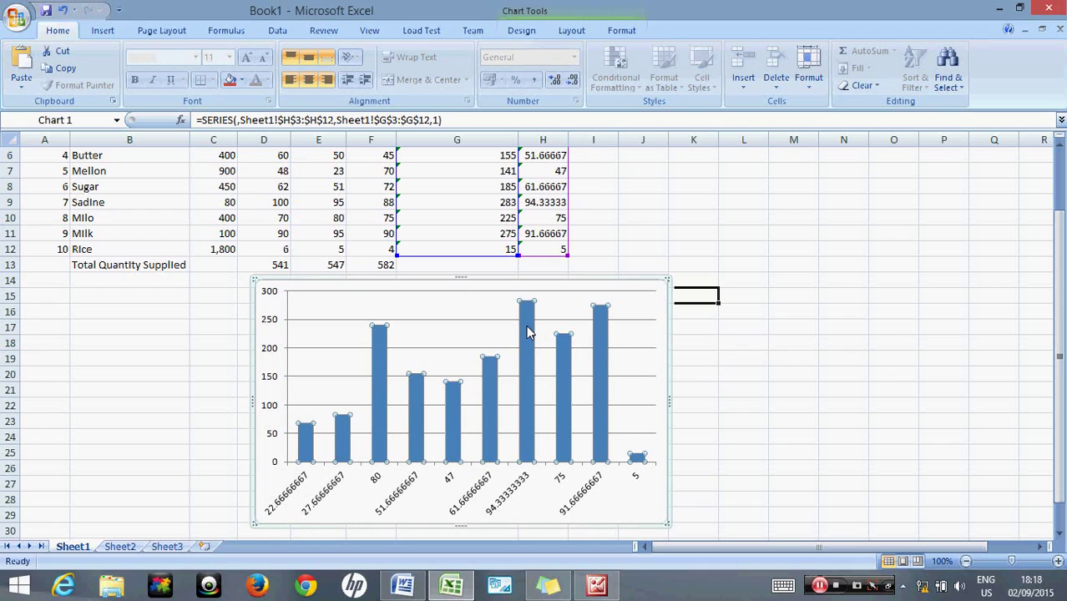
pyautogui.rightClick(527, 334)
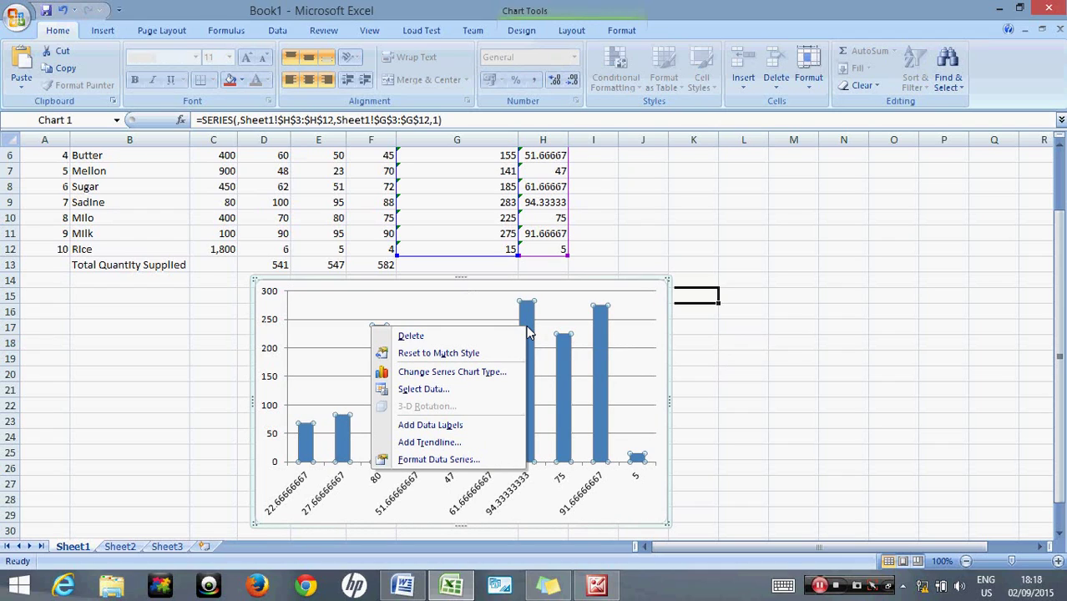
pyautogui.click(444, 460)
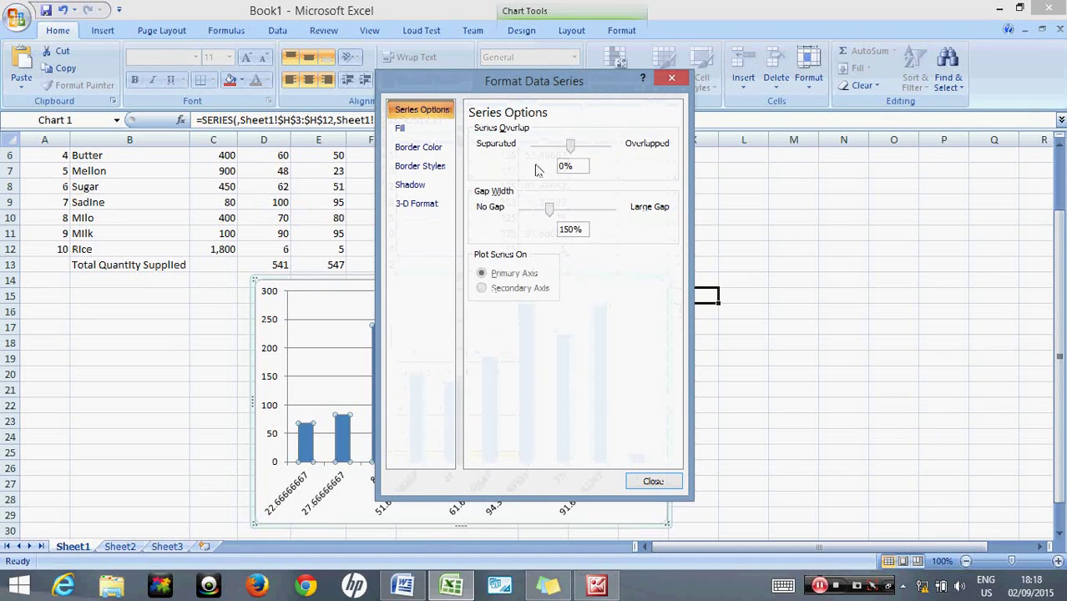
pyautogui.moveTo(533, 89); pyautogui.dragTo(771, 84)
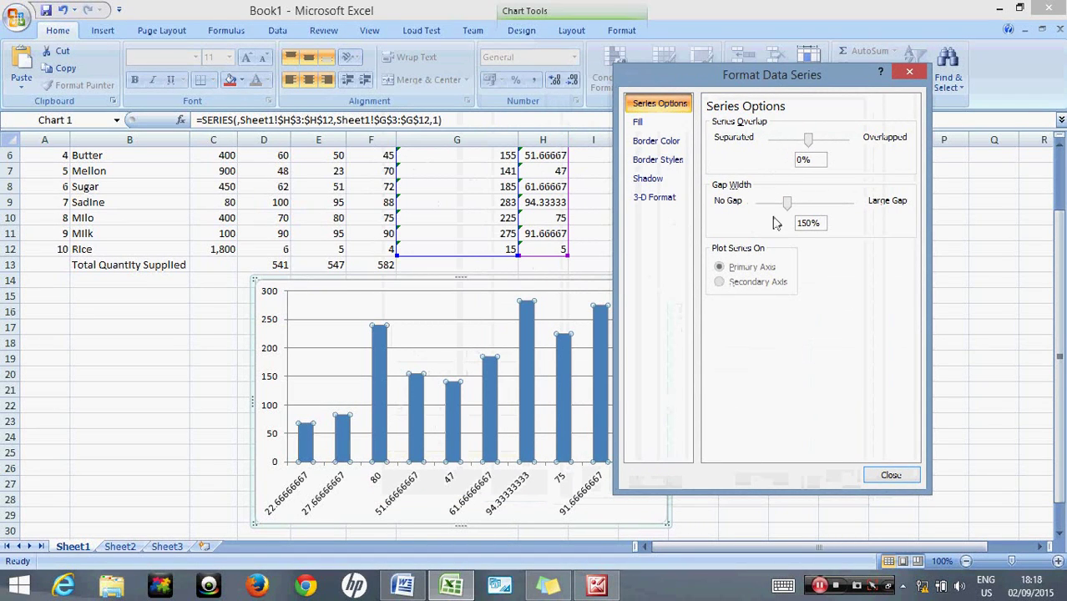
pyautogui.moveTo(792, 211); pyautogui.dragTo(755, 219)
pyautogui.click(889, 476)
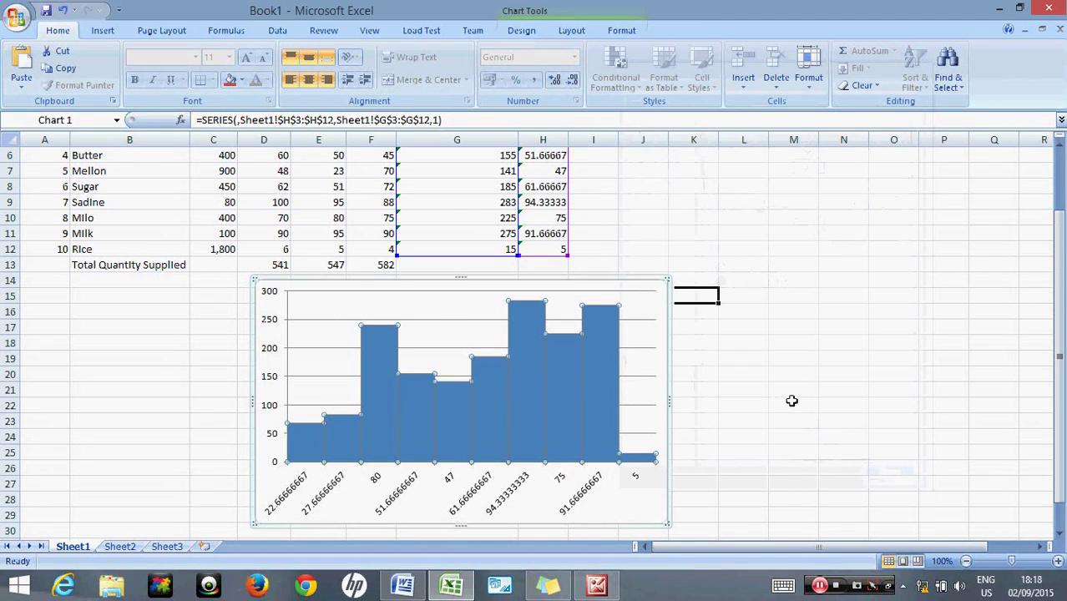
pyautogui.click(769, 390)
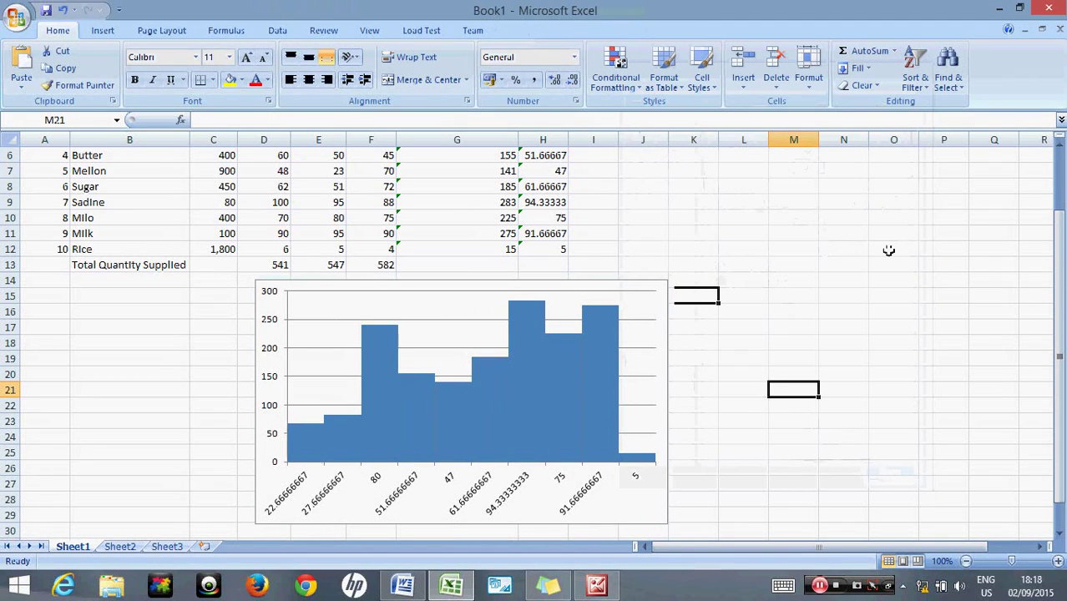
# Step: Review the histogram, reread the maximum value task in the Word document, and examine the Total Quantity Supplied values in column G
pyautogui.moveTo(1058, 313); pyautogui.dragTo(1055, 364)
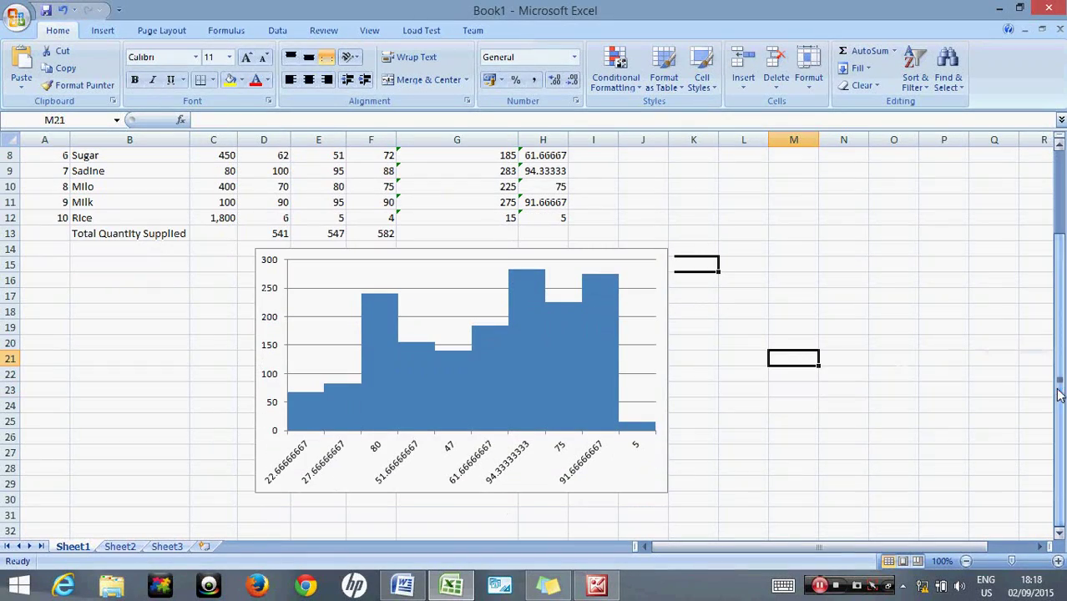
pyautogui.click(874, 362)
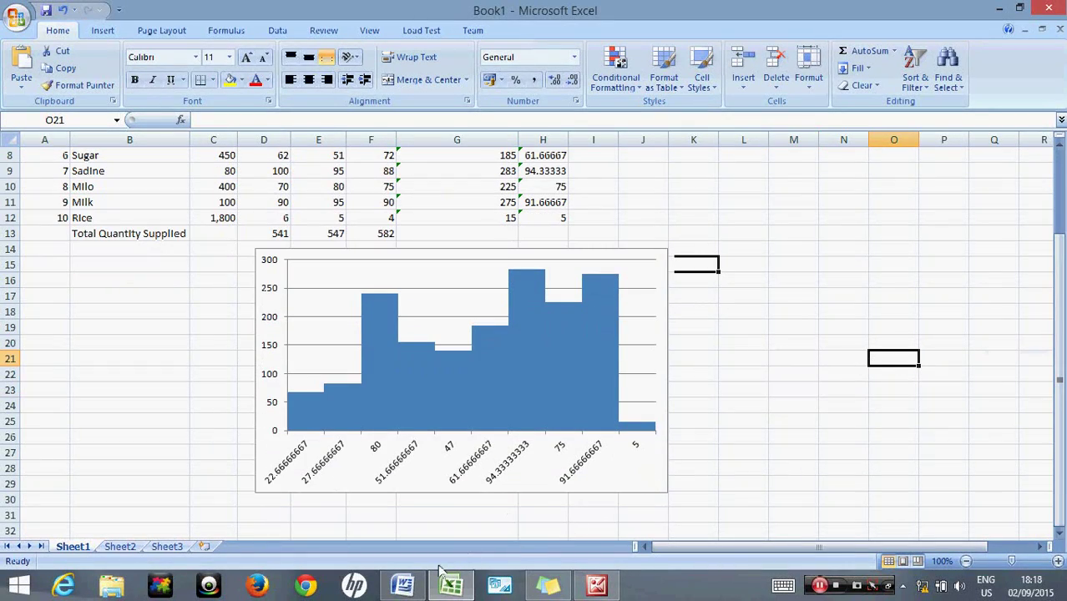
pyautogui.click(402, 584)
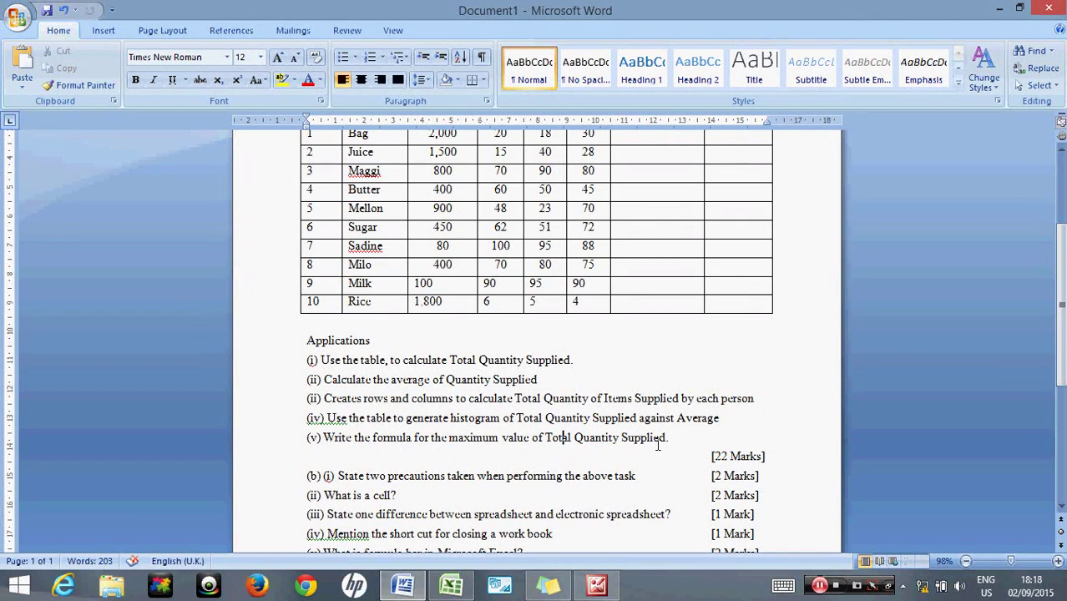
pyautogui.click(998, 10)
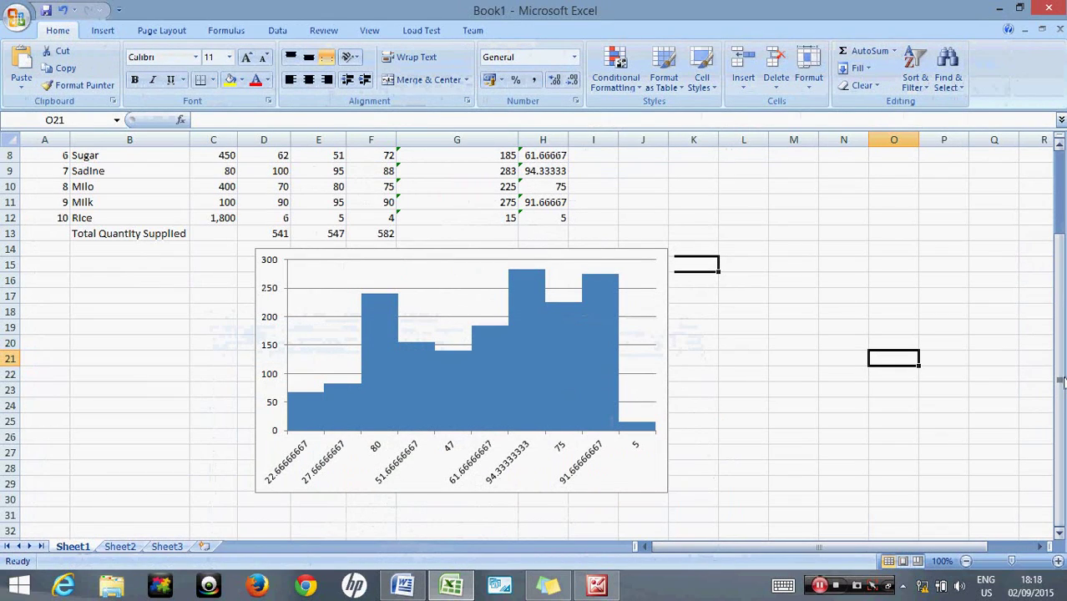
pyautogui.moveTo(1060, 380); pyautogui.dragTo(1057, 317)
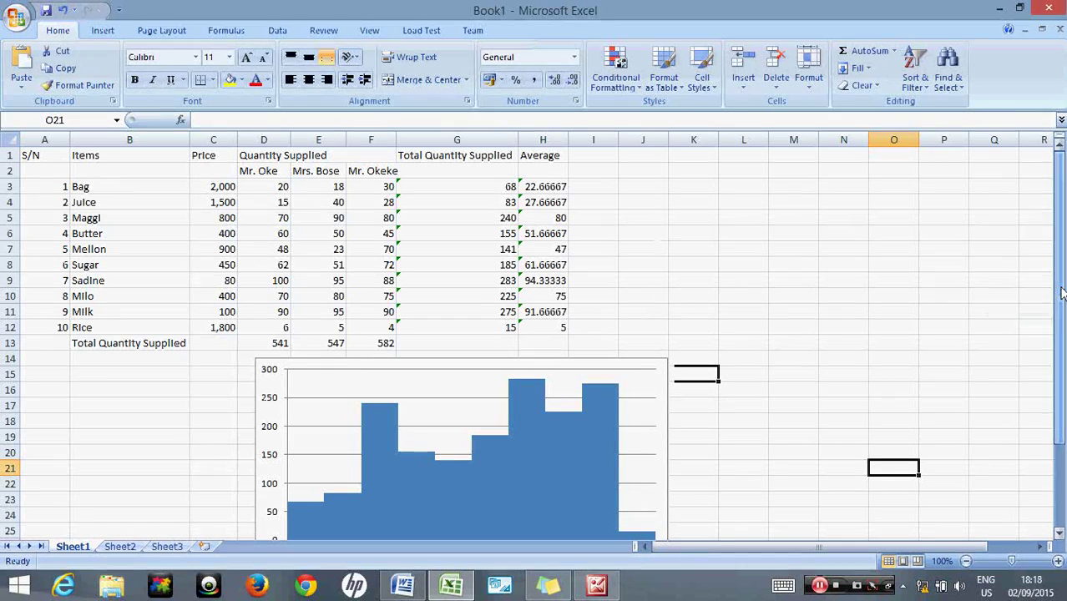
pyautogui.click(493, 193)
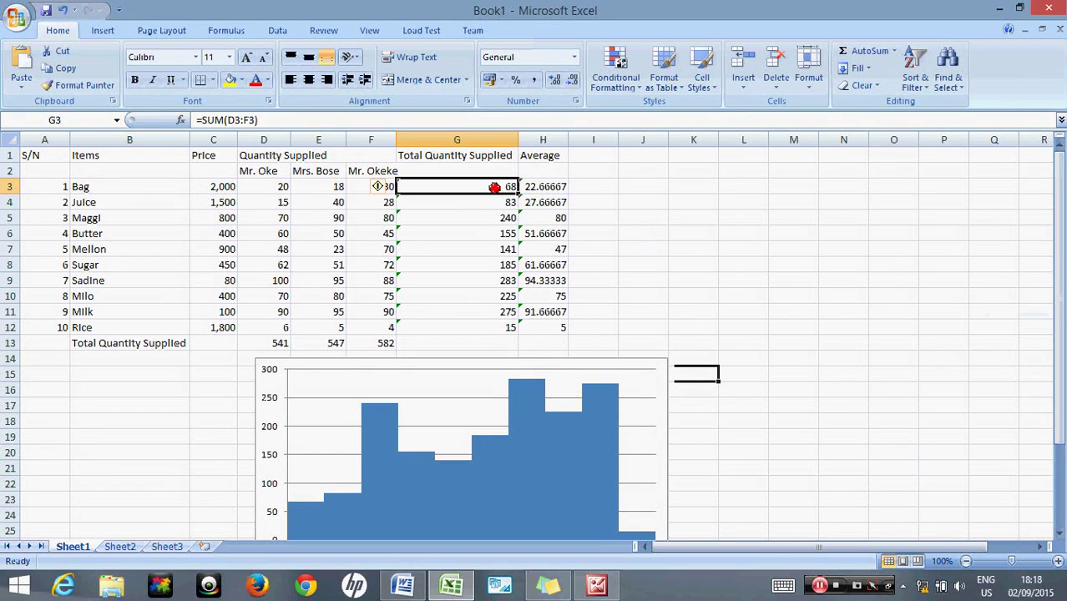
pyautogui.click(506, 281)
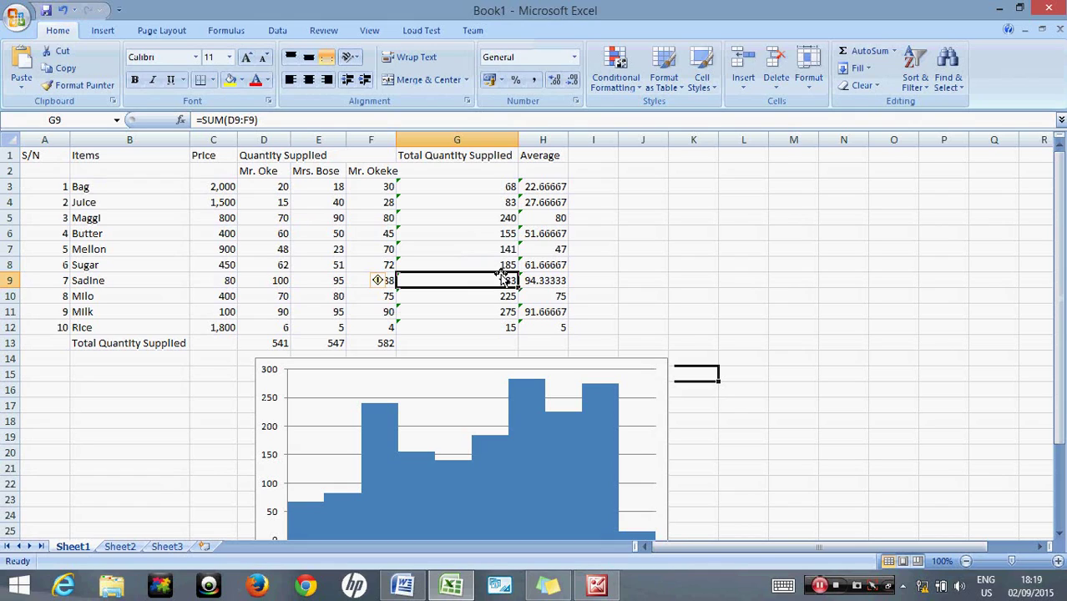
# Step: Return to the Word document and place the insertion point on the blank line below the last question
pyautogui.click(403, 584)
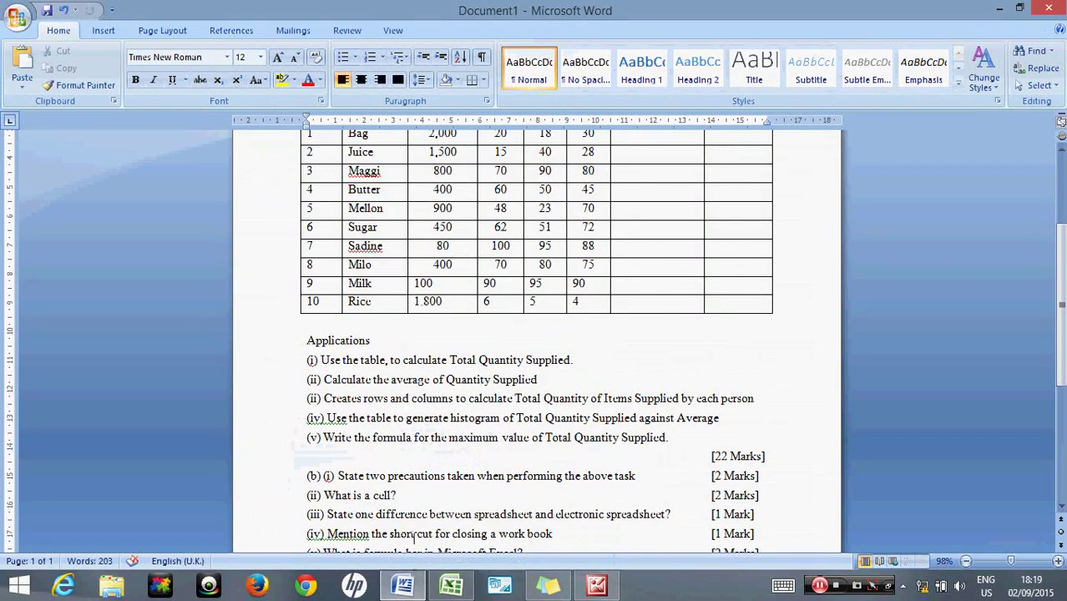
pyautogui.click(416, 585)
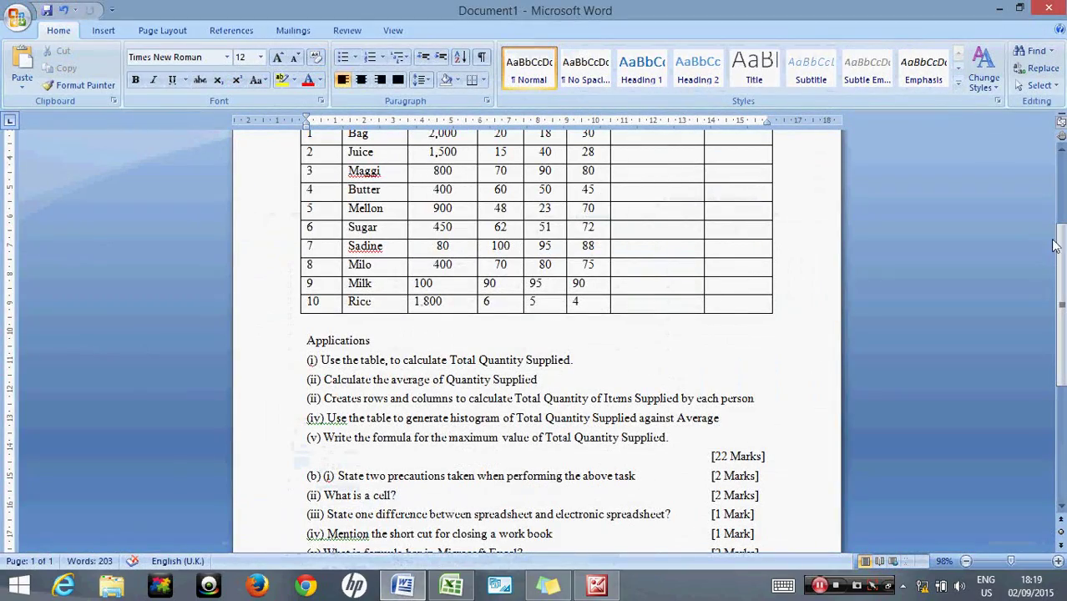
pyautogui.moveTo(1060, 242); pyautogui.dragTo(1061, 343)
pyautogui.click(422, 357)
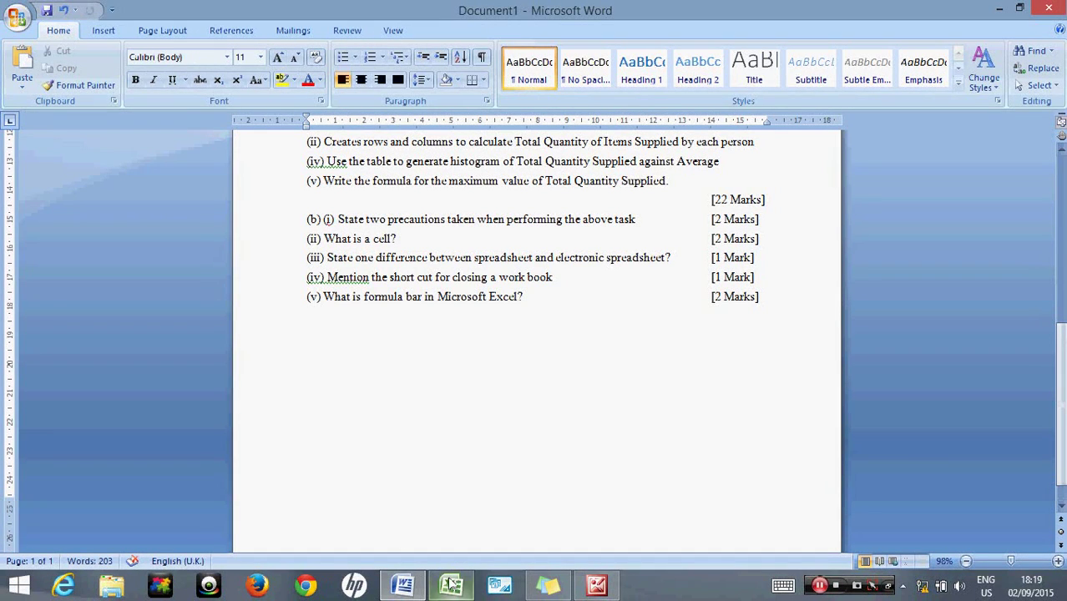
pyautogui.click(407, 592)
pyautogui.click(407, 592)
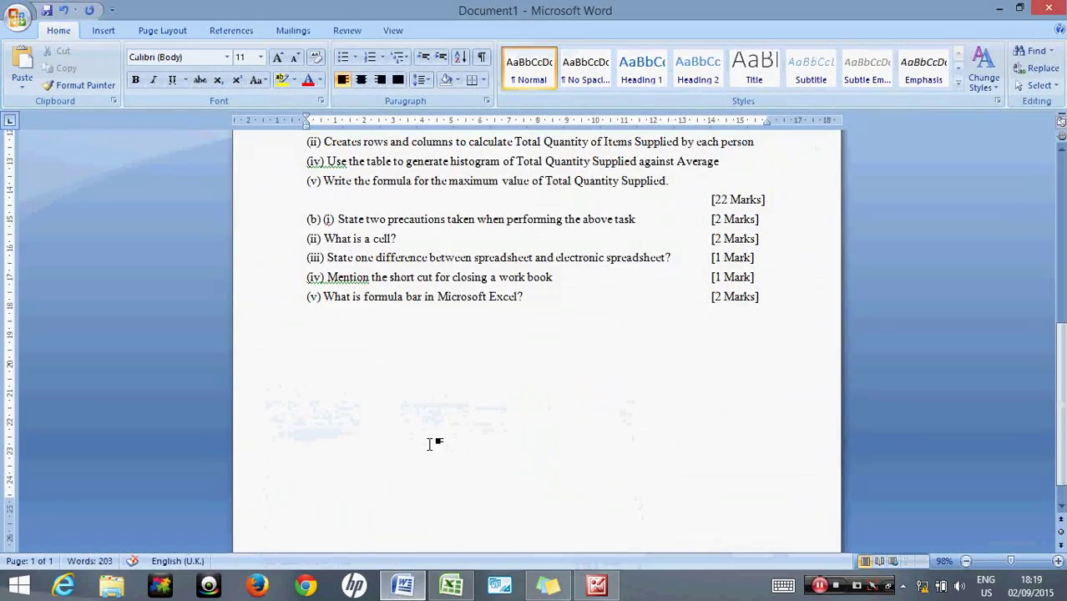
# Step: Choose the empty cell I3 beside the averages in Excel, and write I3 on the blank answer line in the Word document
pyautogui.click(403, 588)
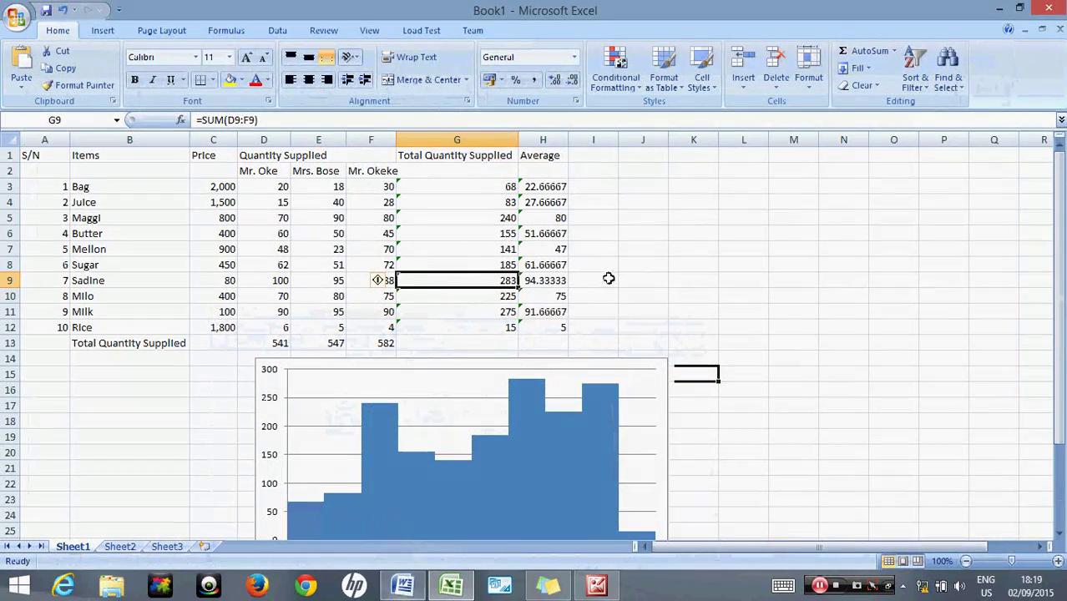
pyautogui.click(597, 169)
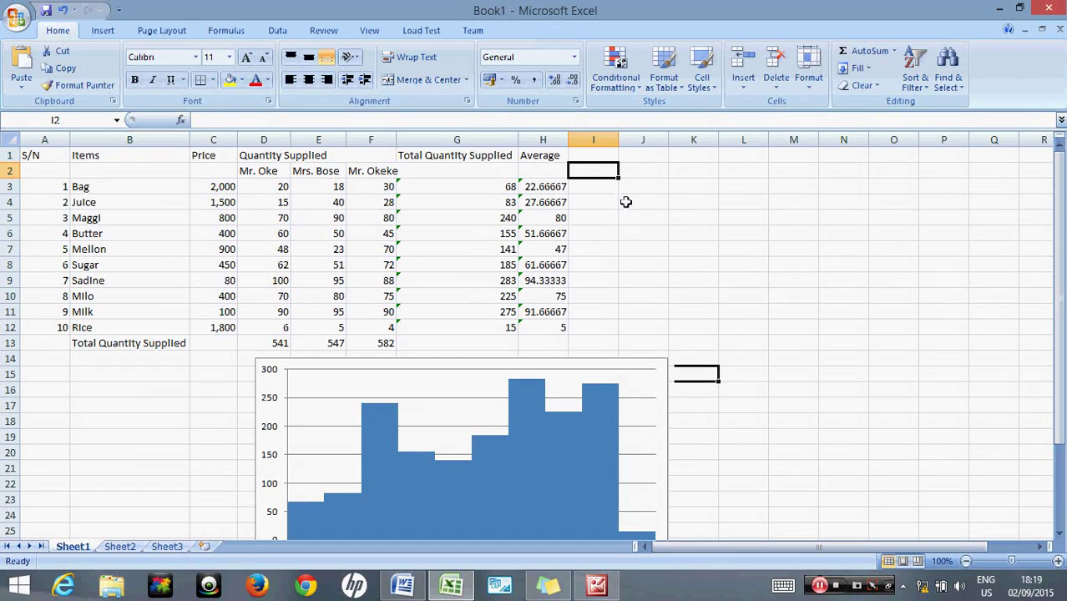
pyautogui.click(611, 184)
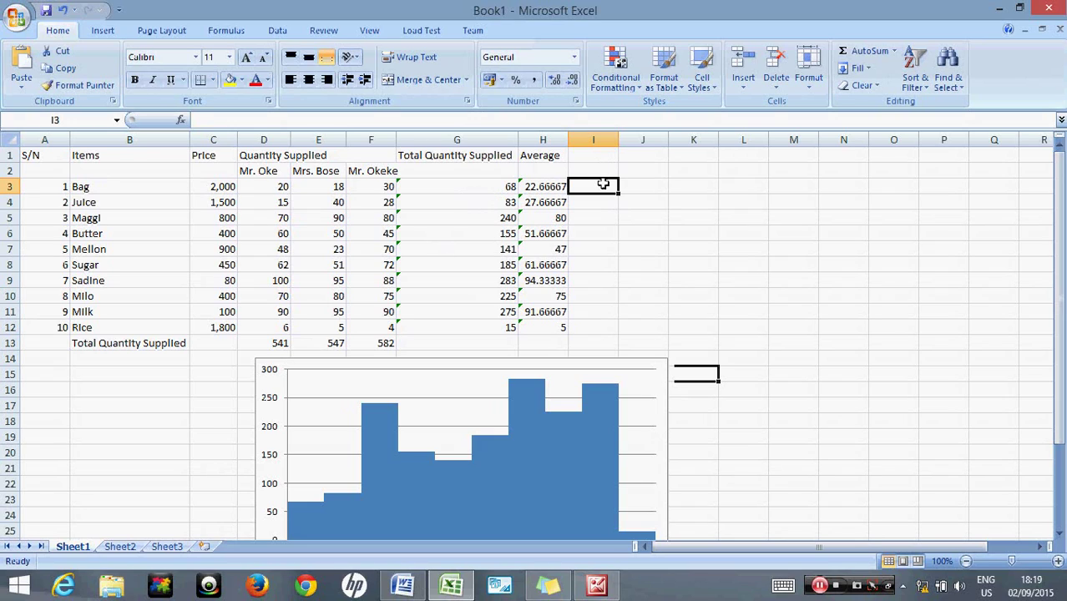
pyautogui.click(603, 184)
pyautogui.click(997, 8)
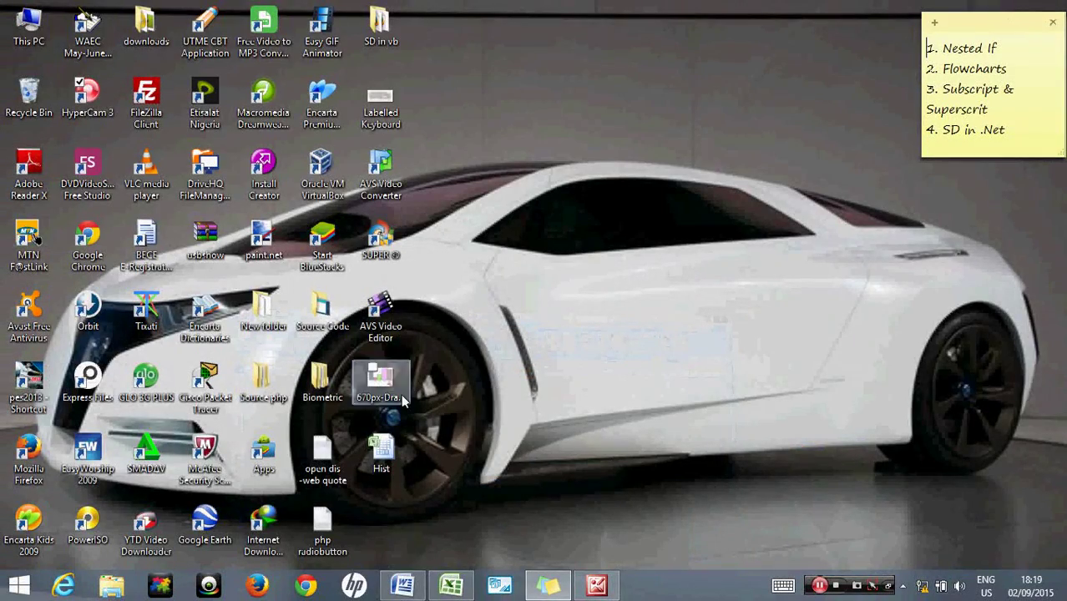
pyautogui.click(404, 587)
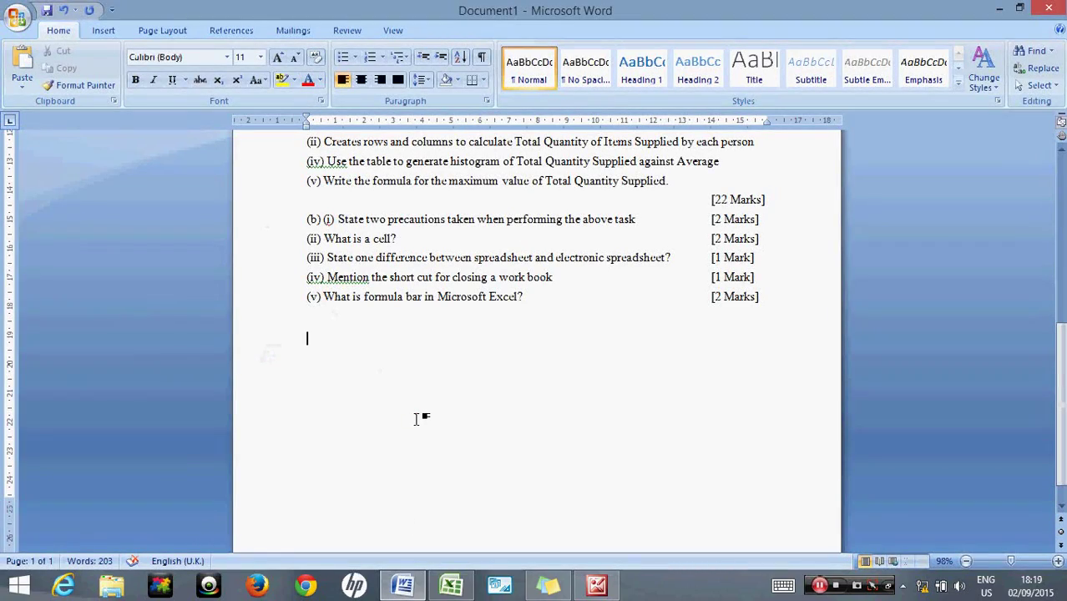
pyautogui.write('I#')
pyautogui.press('BackSpace')
pyautogui.write('3')
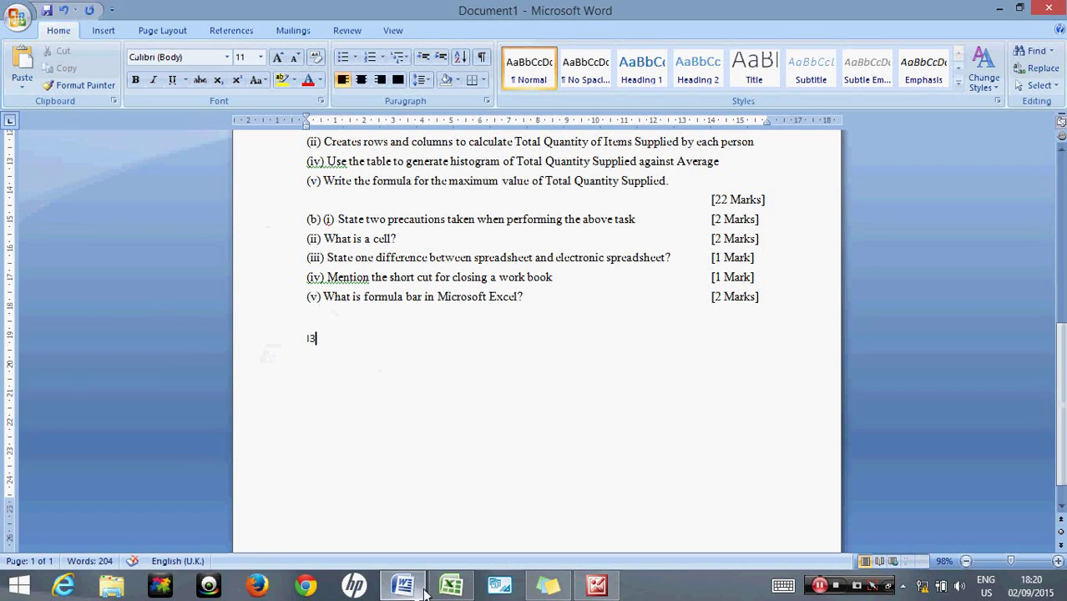
# Step: Recheck the result cell in Excel, and continue the answer in Word with =MAX straight after I3
pyautogui.click(404, 586)
pyautogui.click(451, 587)
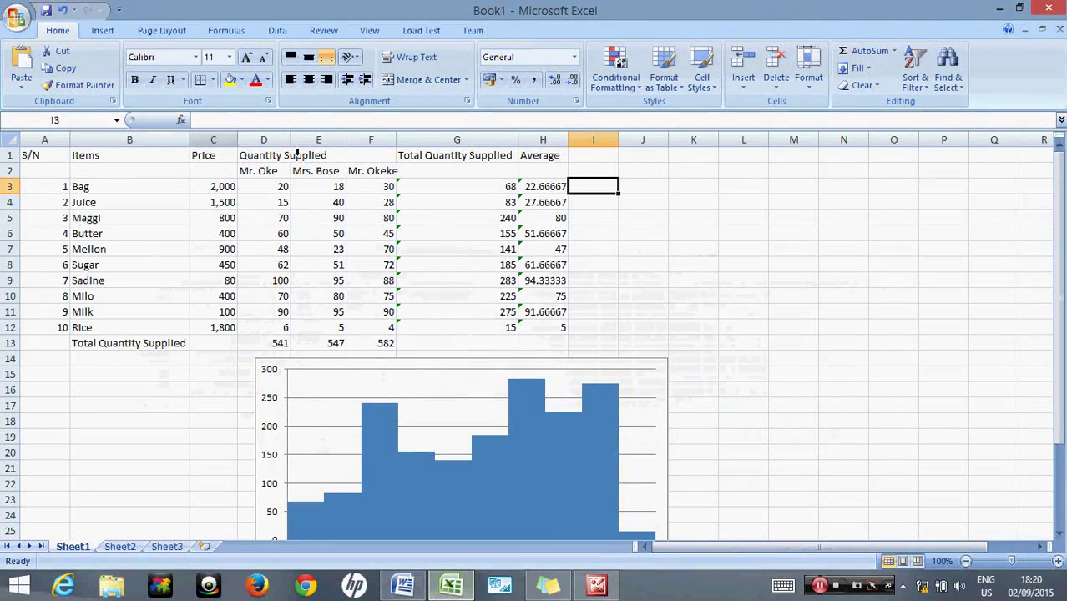
pyautogui.click(404, 587)
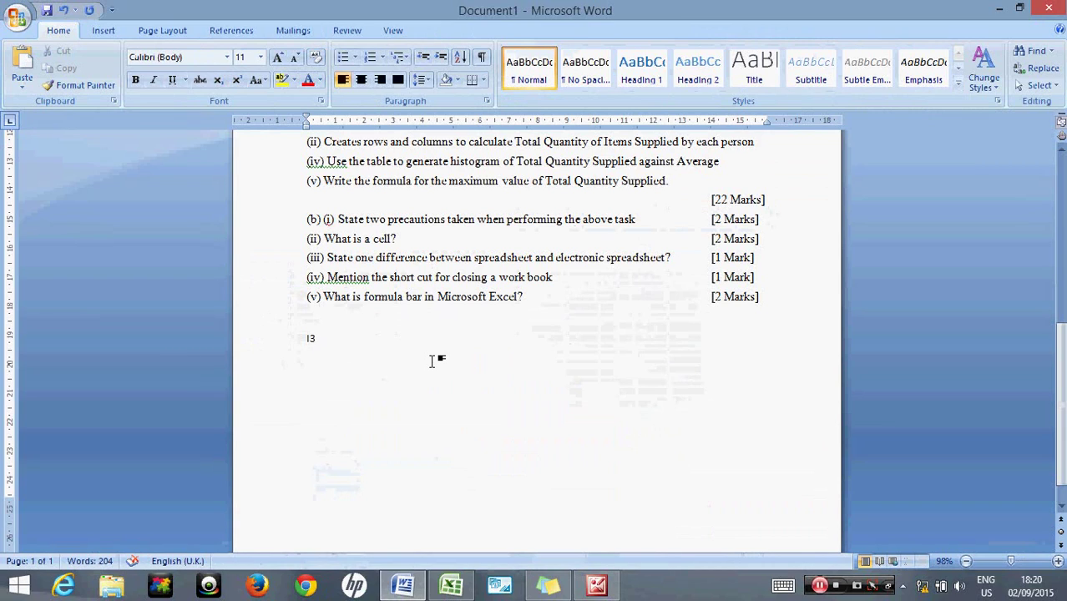
pyautogui.write('=MAX')
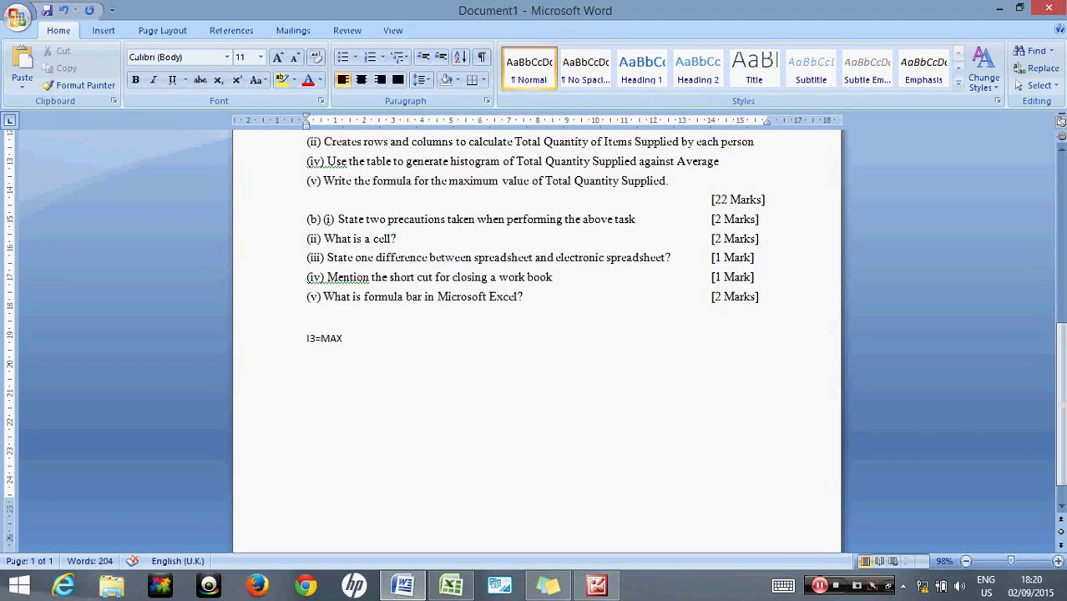
# Step: Check the first and last Total Quantity Supplied cells in Excel, complete the Word formula as I3=MAX(G3:G12), and reread question (v)
pyautogui.click(451, 587)
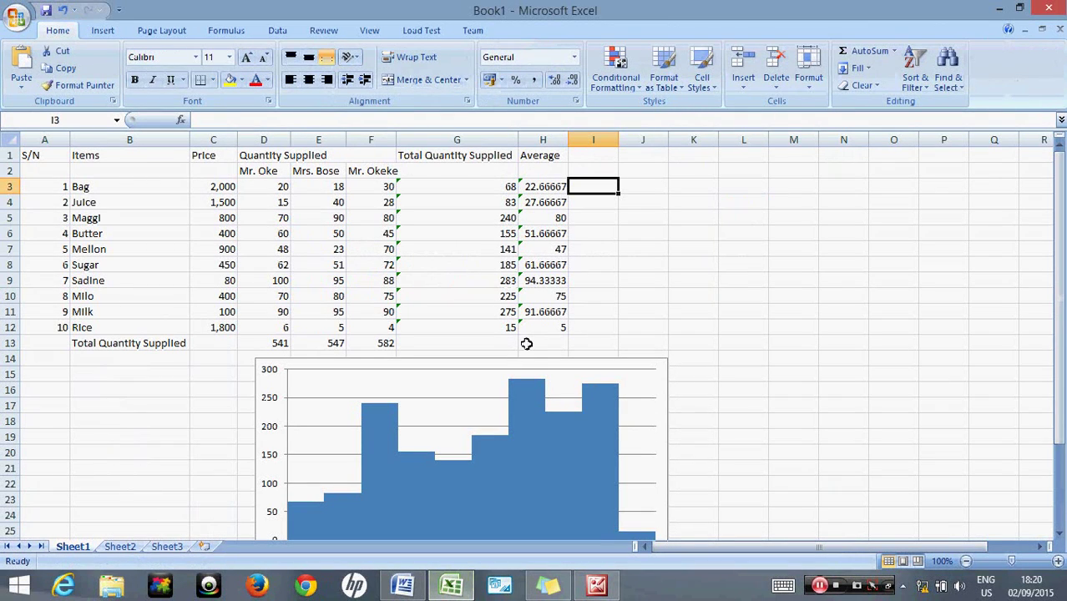
pyautogui.click(504, 187)
pyautogui.click(507, 327)
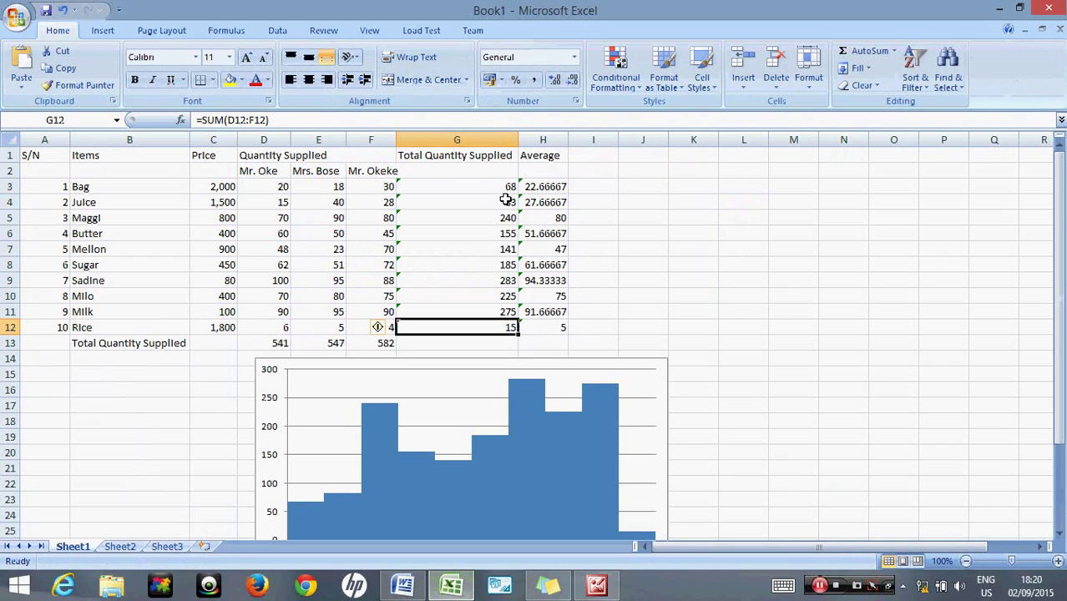
pyautogui.click(502, 186)
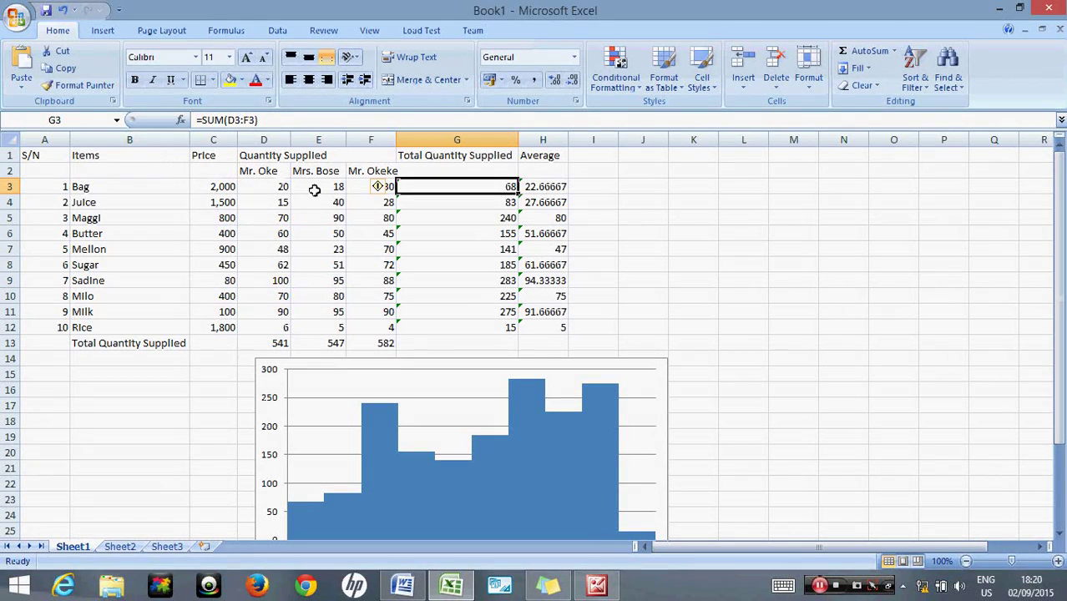
pyautogui.click(505, 327)
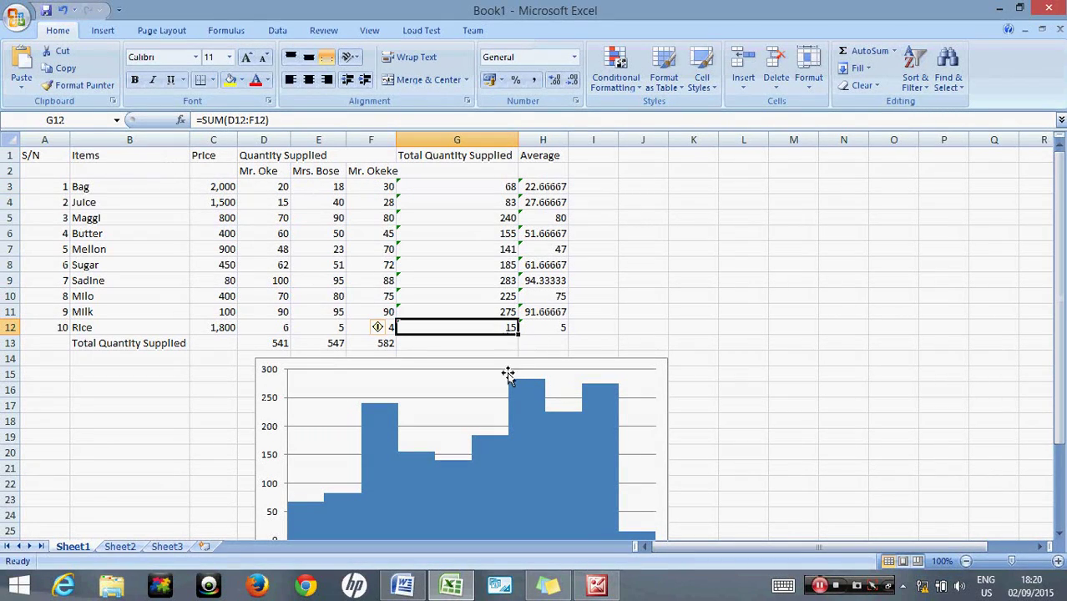
pyautogui.click(403, 584)
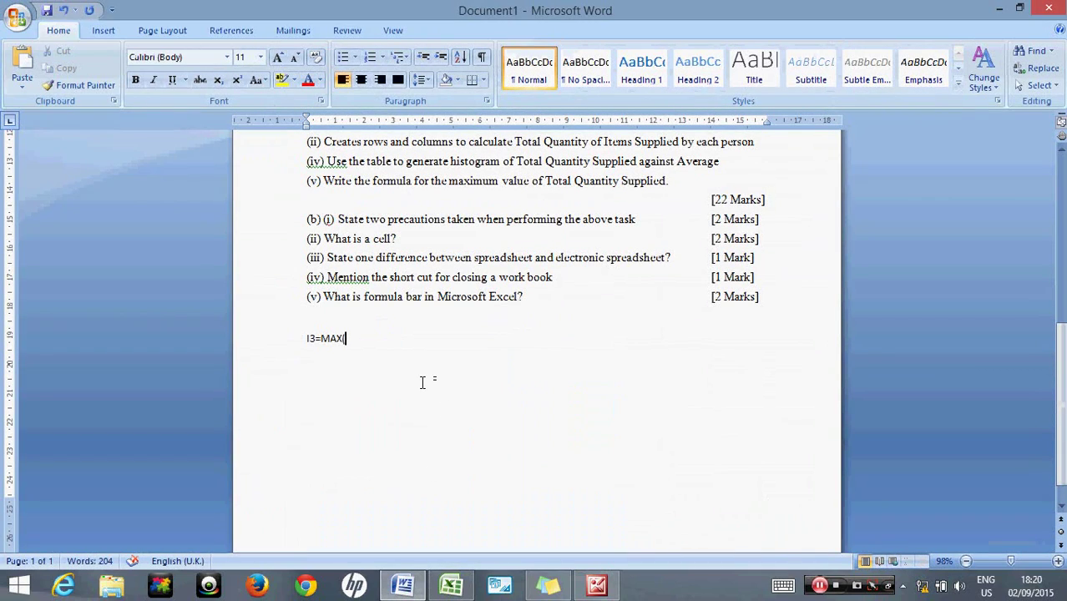
pyautogui.write('G3:G1')
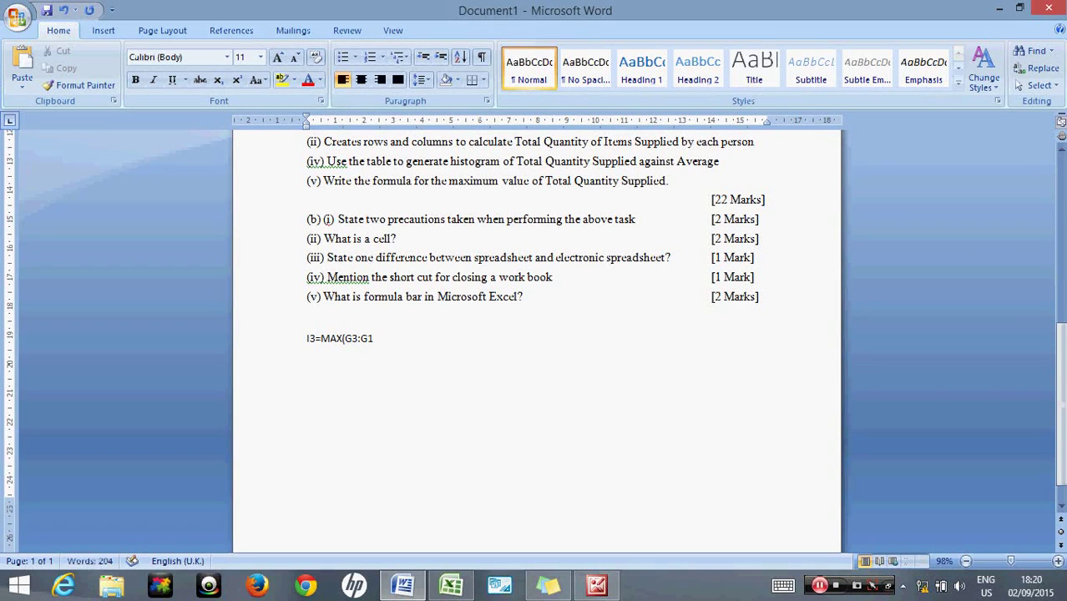
pyautogui.write('2)')
pyautogui.click(402, 302)
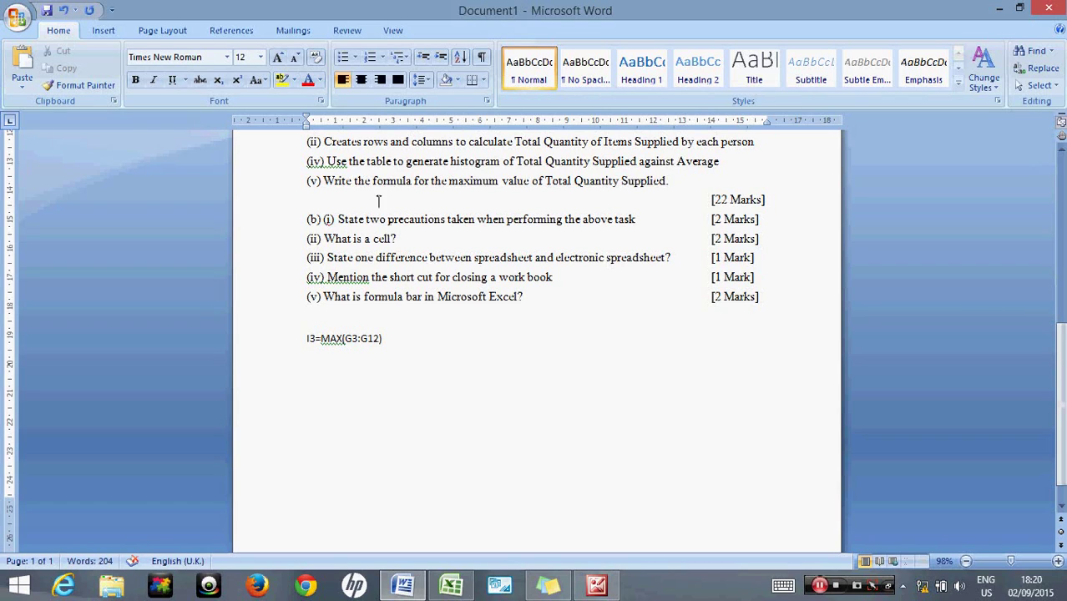
pyautogui.moveTo(305, 179); pyautogui.dragTo(676, 181)
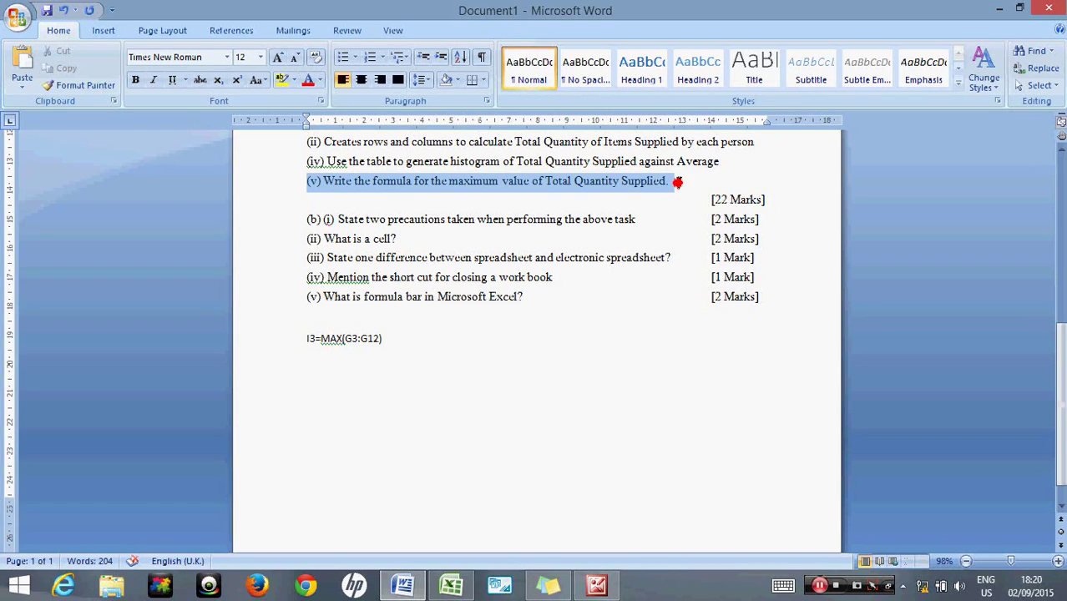
pyautogui.click(440, 183)
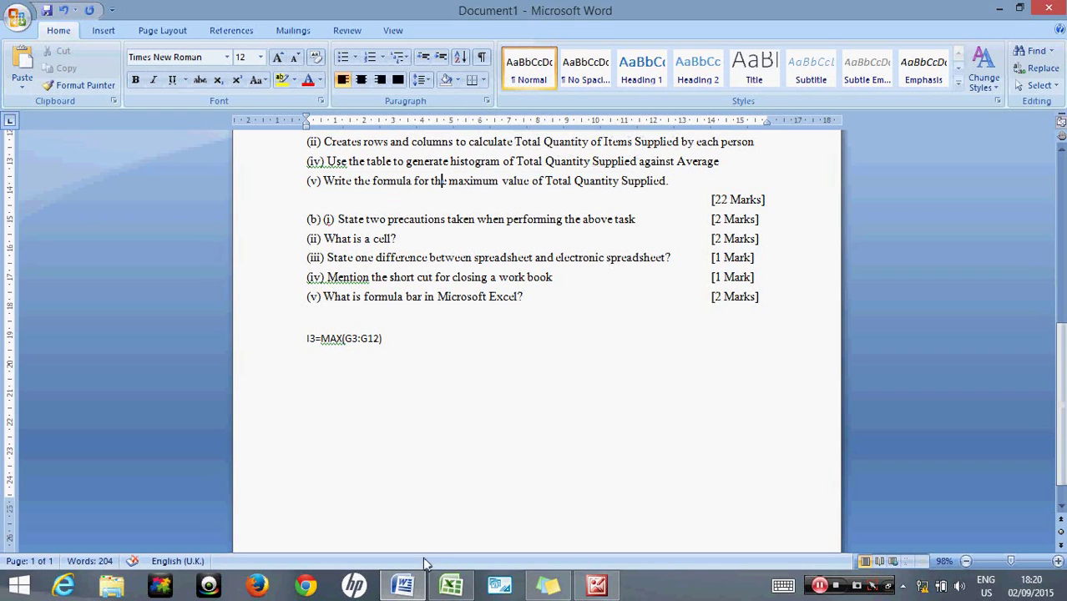
# Step: Switch to Excel and enter =MAX(G3:G12) in cell I3 to calculate the maximum Total Quantity Supplied
pyautogui.click(455, 591)
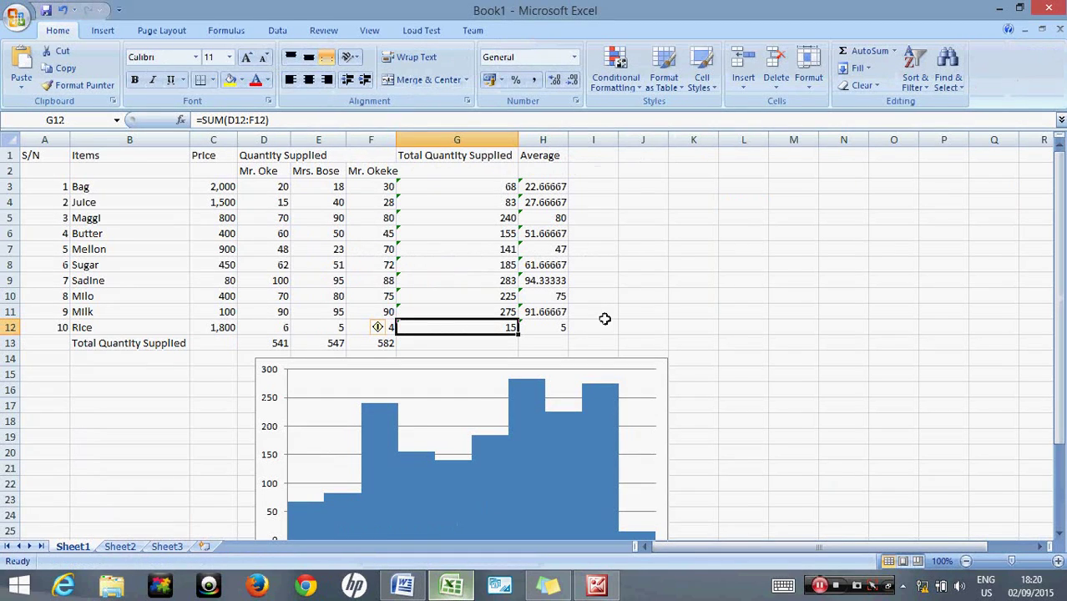
pyautogui.click(601, 186)
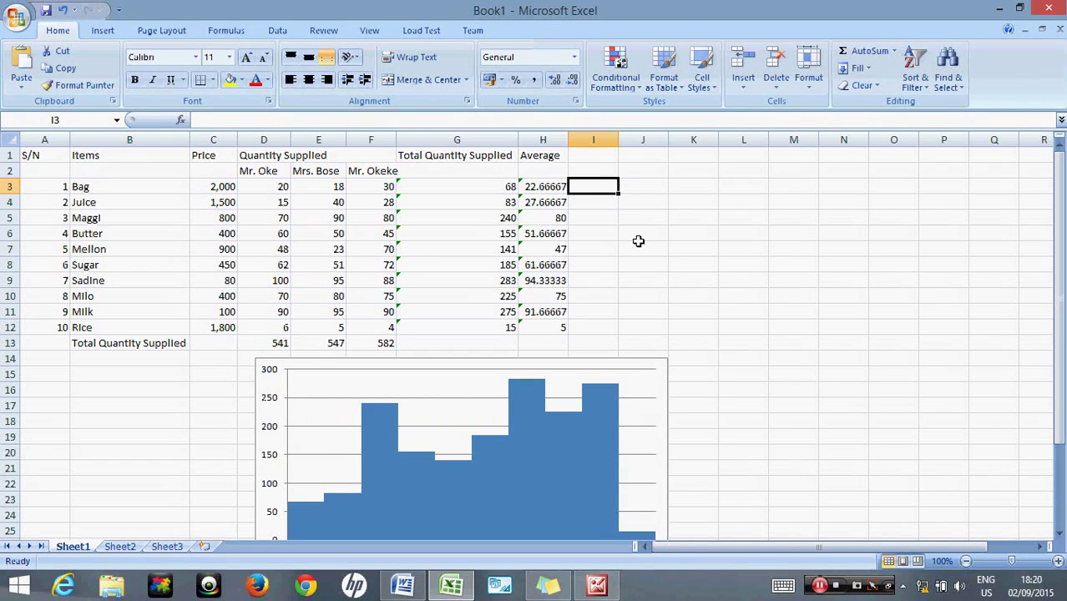
pyautogui.write('=')
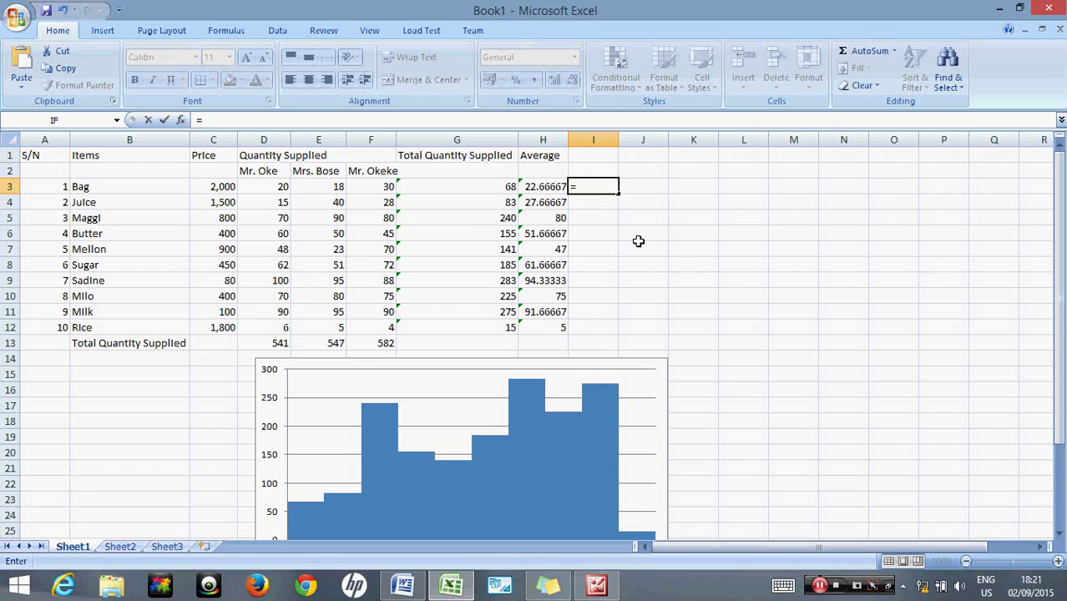
pyautogui.write('Ma')
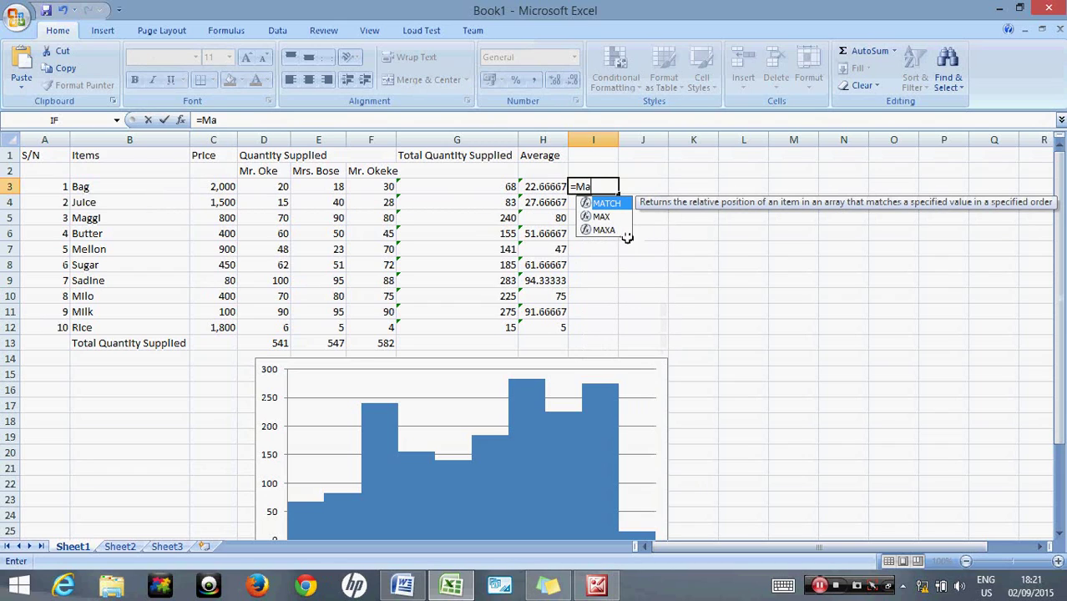
pyautogui.doubleClick(603, 216)
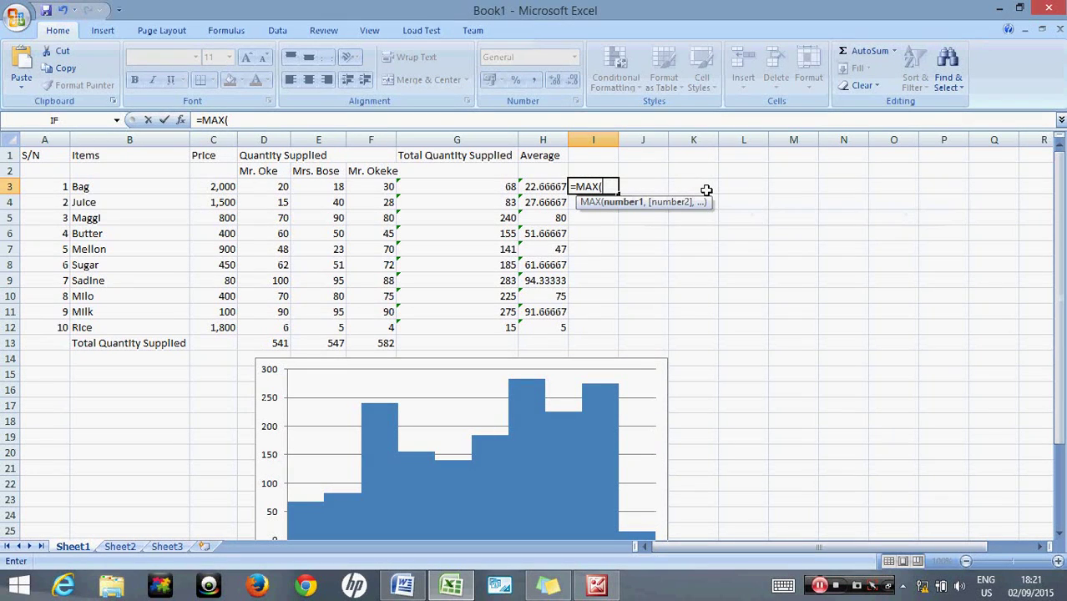
pyautogui.write('G3')
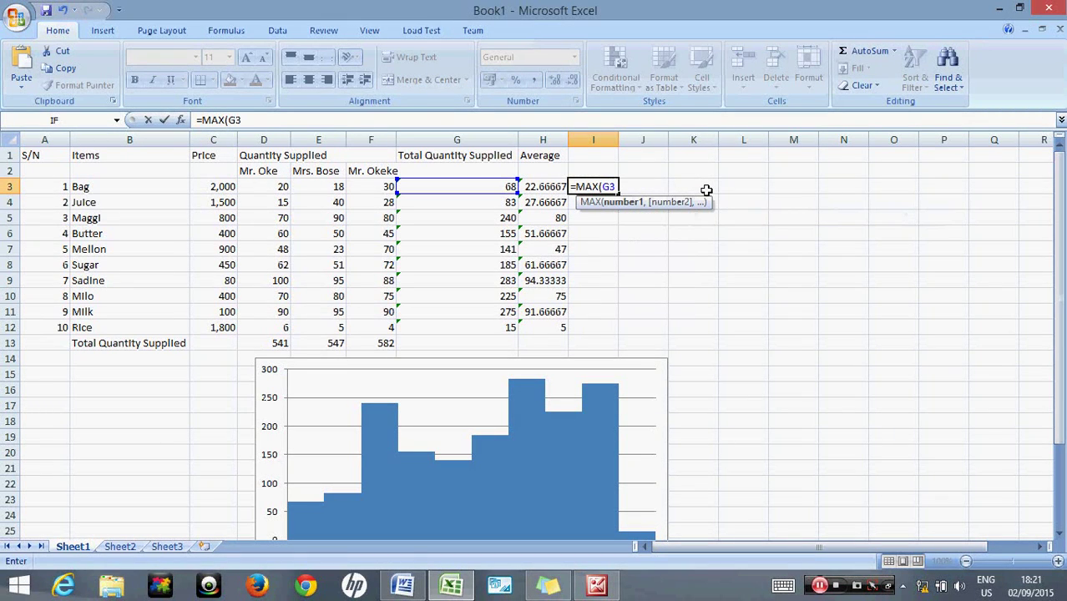
pyautogui.write(':G12')
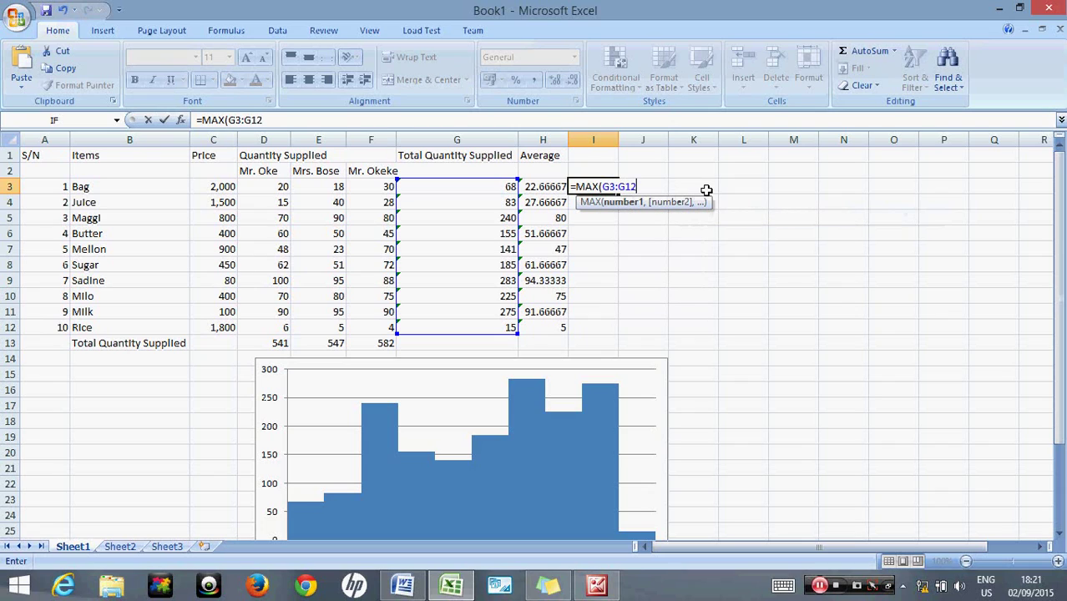
pyautogui.hotkey('ctrl', 'Return')
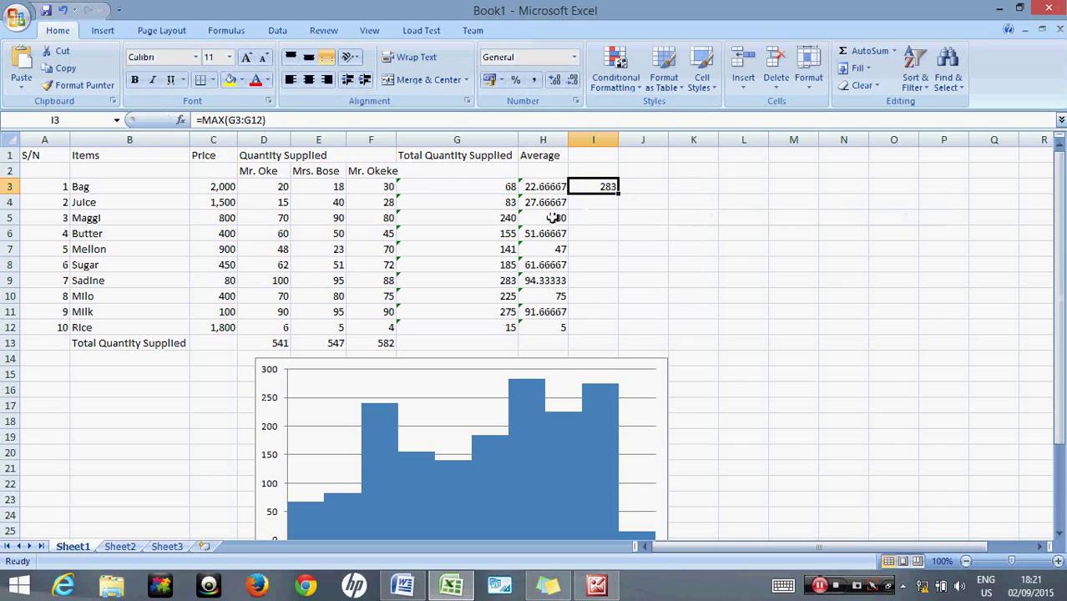
pyautogui.click(603, 203)
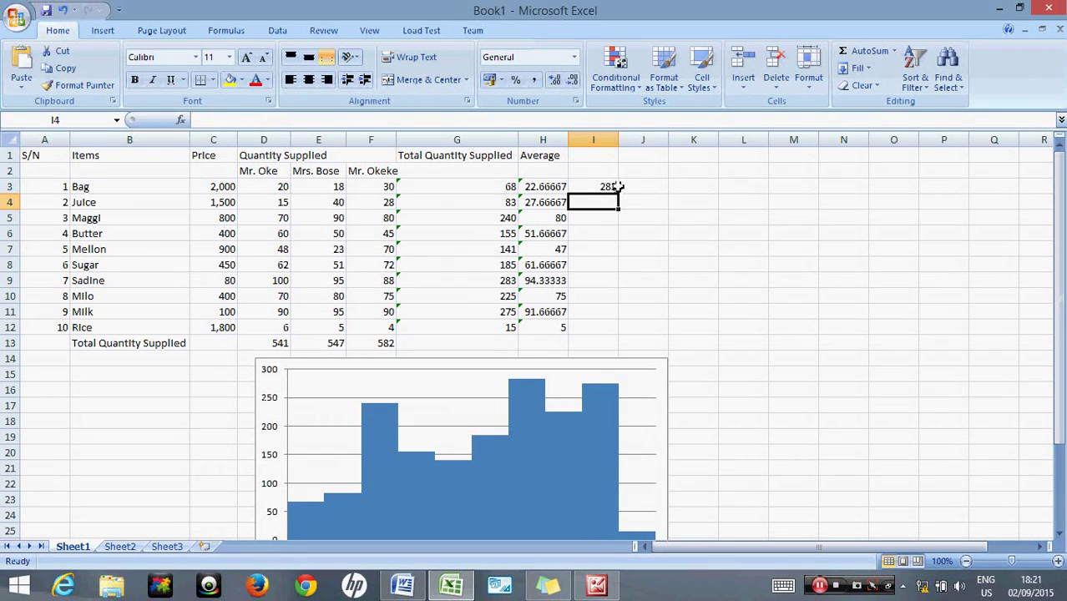
pyautogui.click(610, 187)
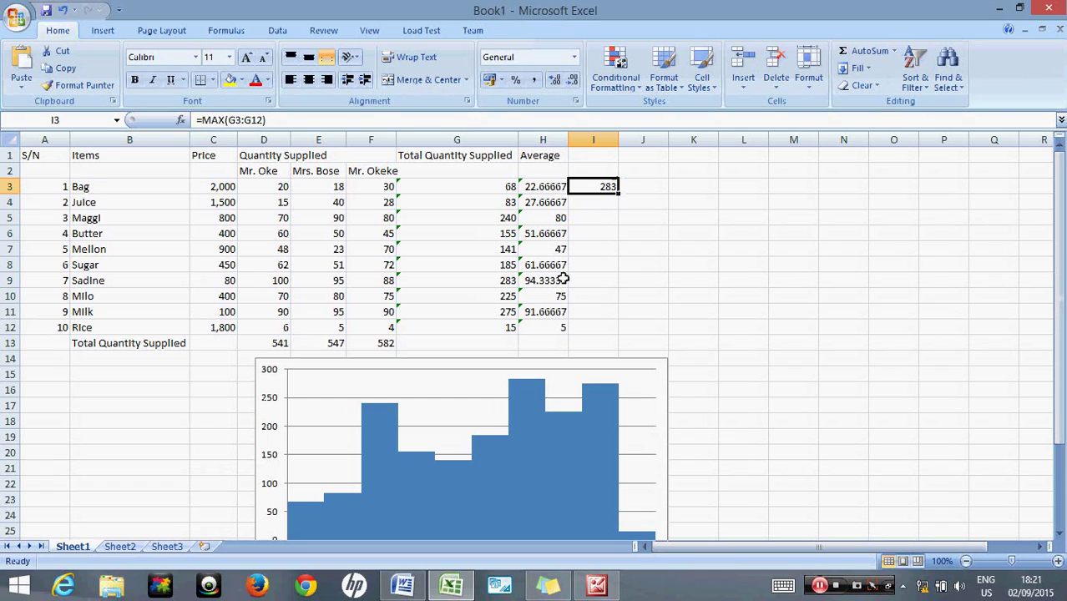
# Step: Return to Word and review the written maximum formula and the theory questions in part (b)
pyautogui.click(403, 588)
pyautogui.click(377, 338)
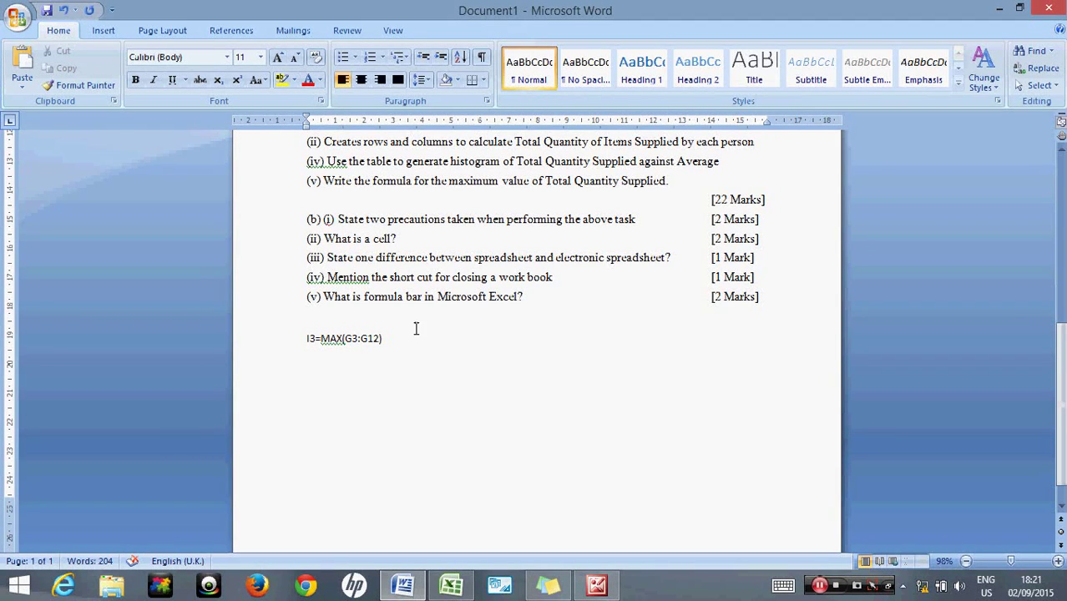
pyautogui.click(582, 257)
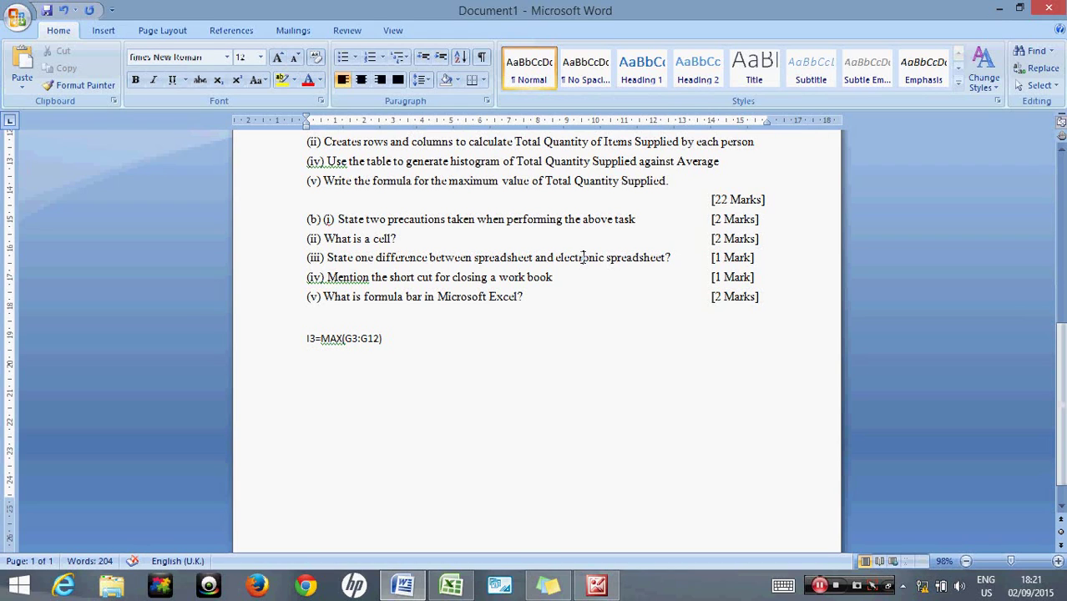
pyautogui.moveTo(1062, 378); pyautogui.dragTo(1063, 321)
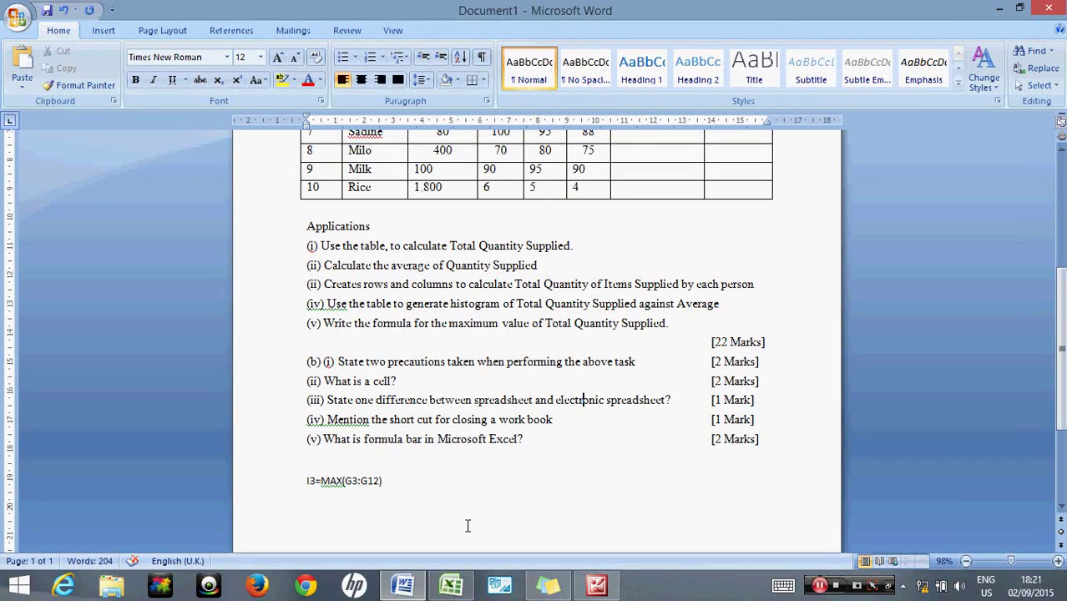
pyautogui.click(424, 482)
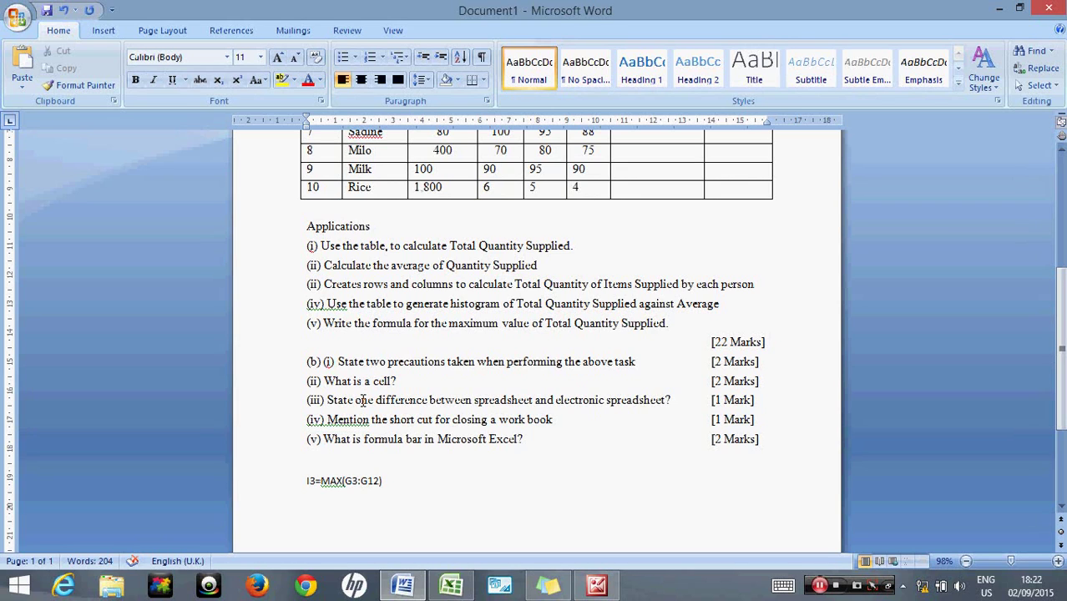
# Step: Switch to Excel and examine individual cells in the Bag row to illustrate the question on what a cell is
pyautogui.click(452, 586)
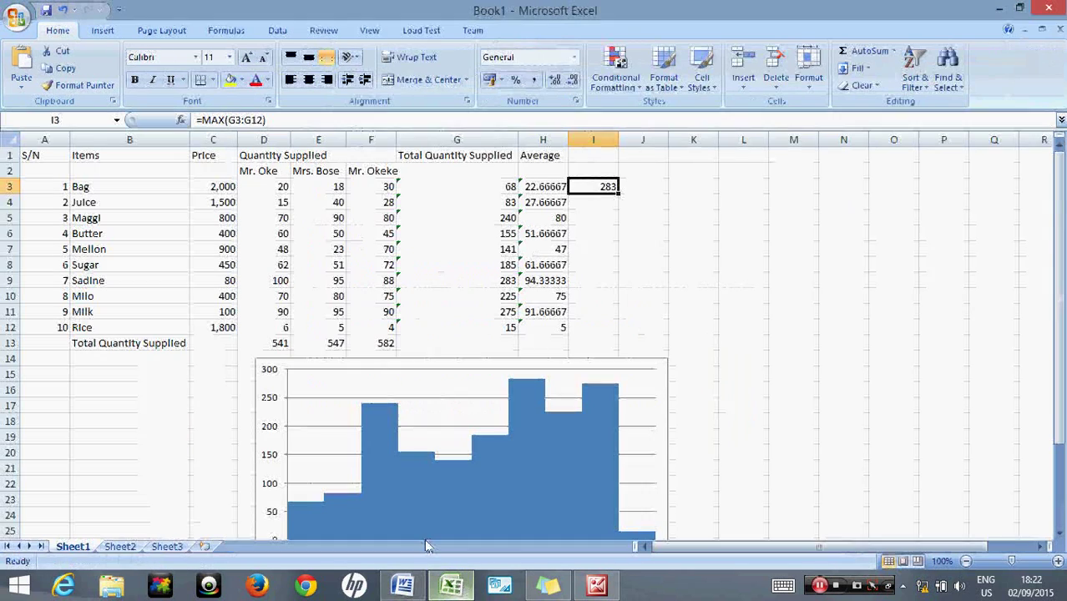
pyautogui.click(298, 200)
pyautogui.click(250, 186)
pyautogui.click(222, 186)
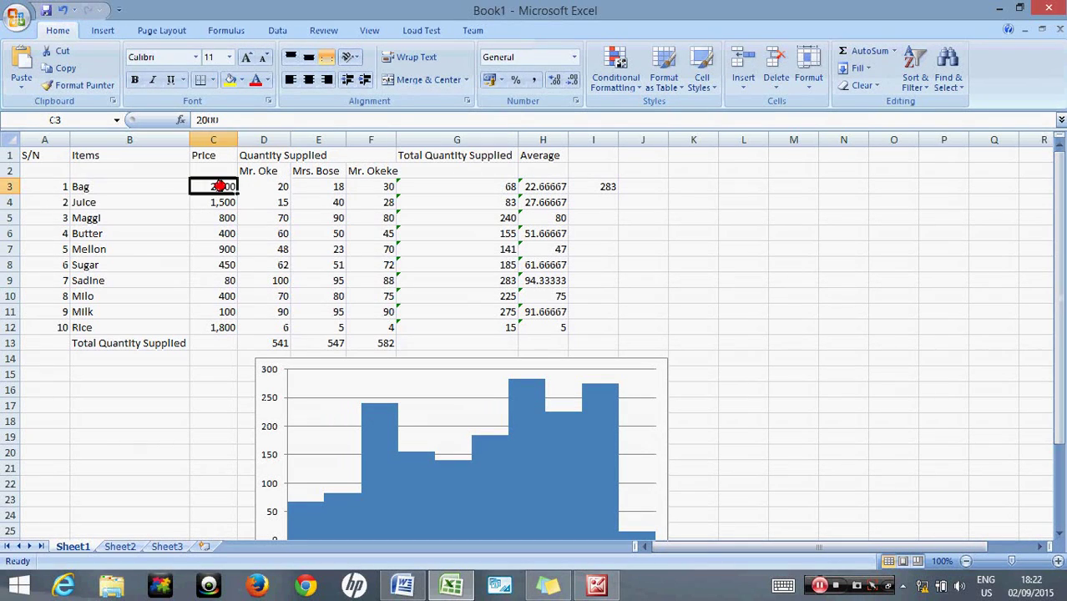
pyautogui.click(158, 187)
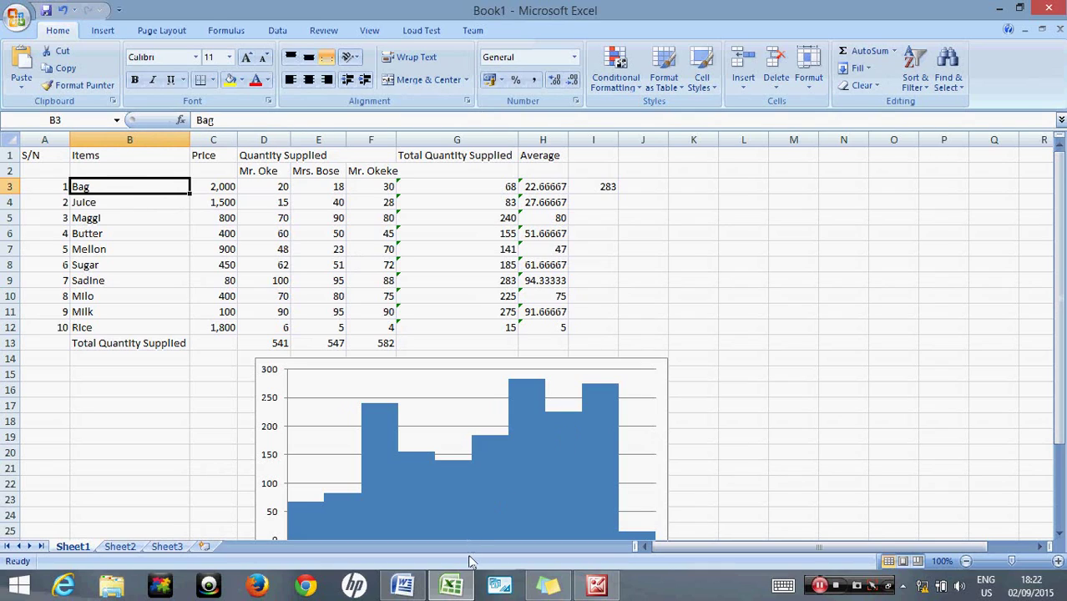
pyautogui.click(598, 275)
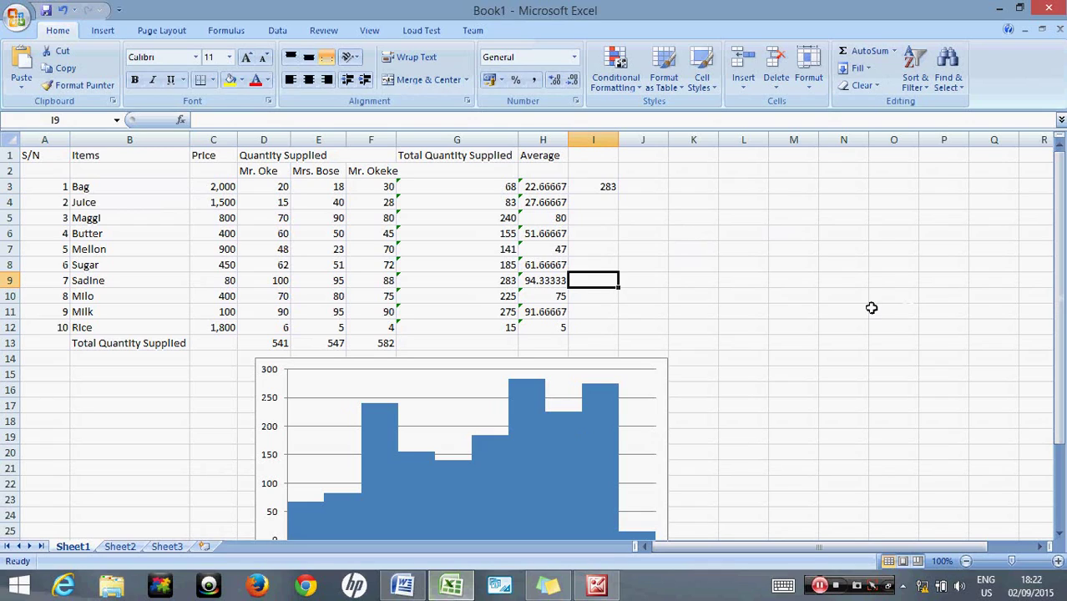
pyautogui.click(1059, 359)
pyautogui.moveTo(1059, 359); pyautogui.dragTo(1036, 256)
pyautogui.click(548, 586)
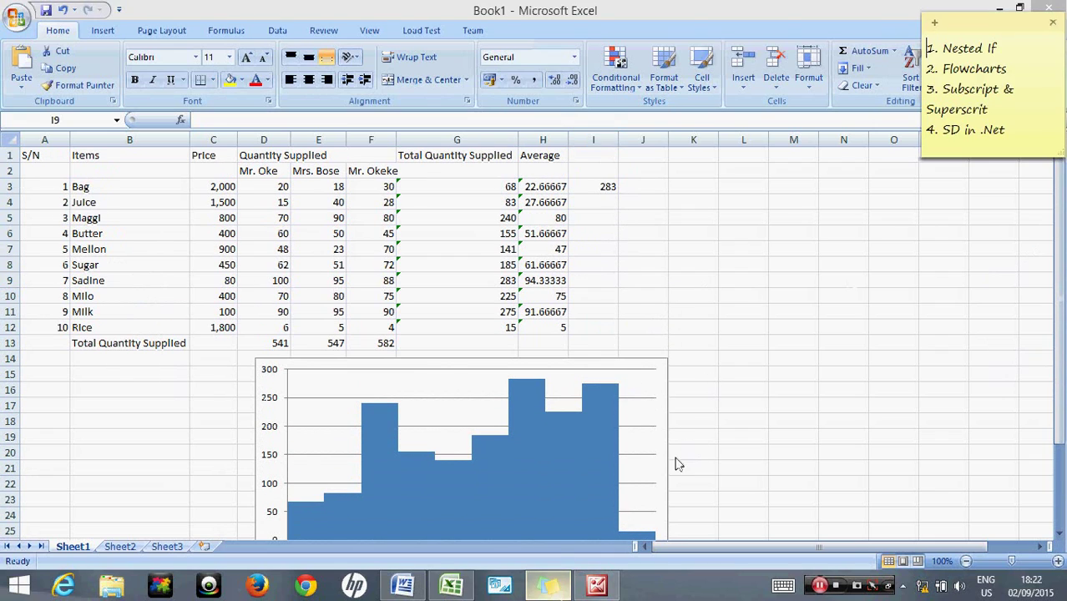
pyautogui.click(935, 23)
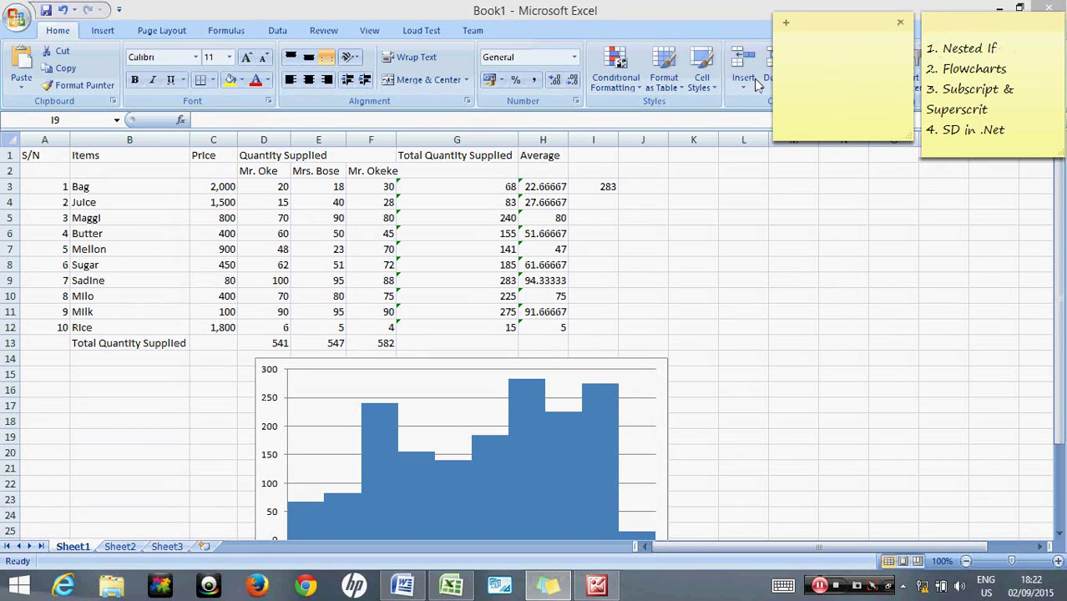
pyautogui.moveTo(773, 94); pyautogui.dragTo(623, 93)
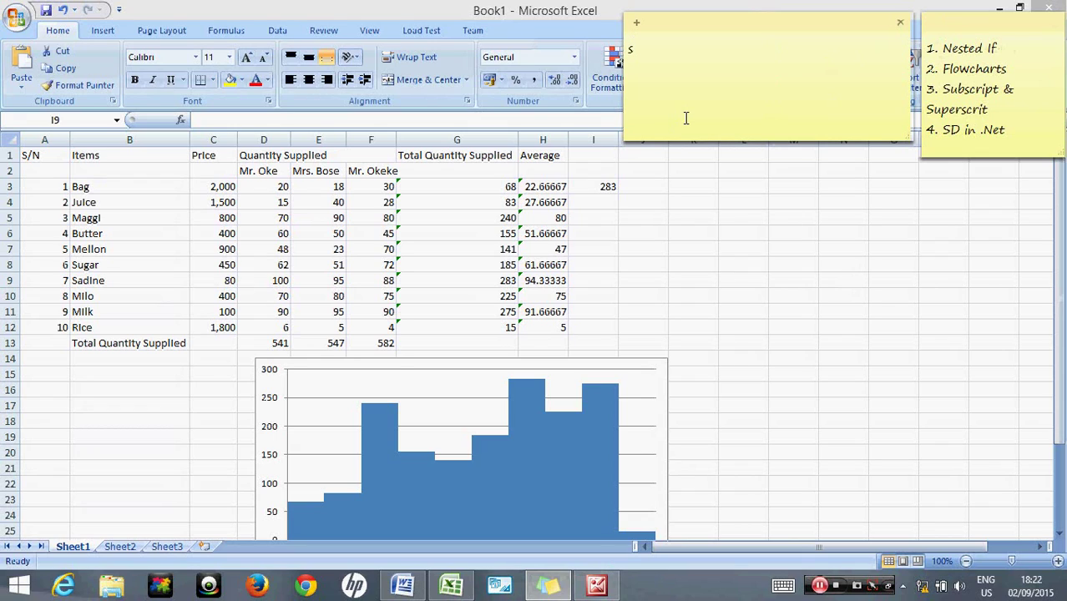
pyautogui.write('www.sof')
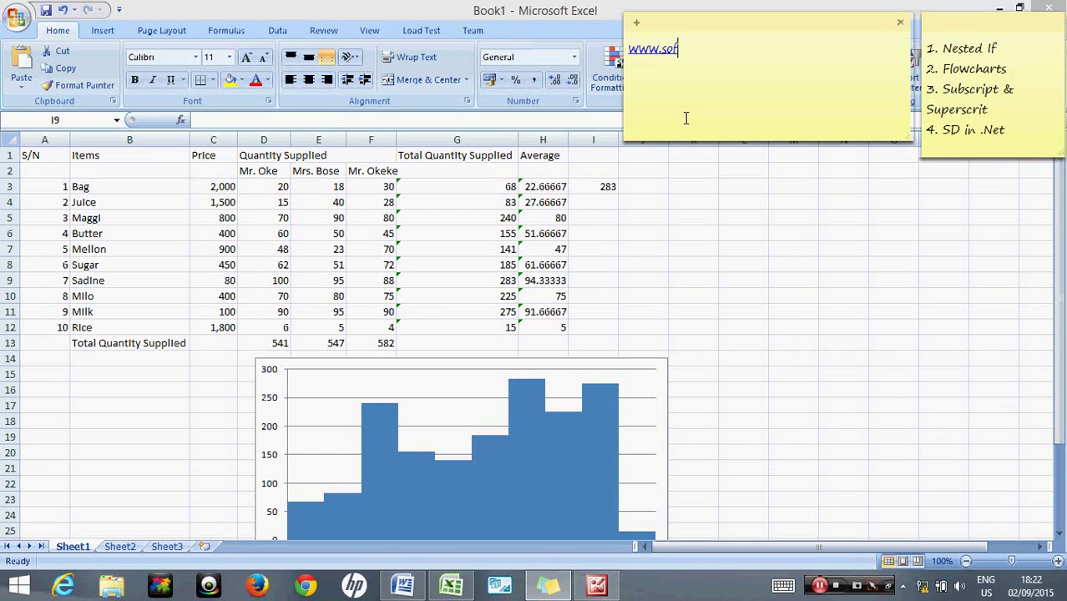
pyautogui.write('tgran')
pyautogui.write('t.c')
pyautogui.write('x.am')
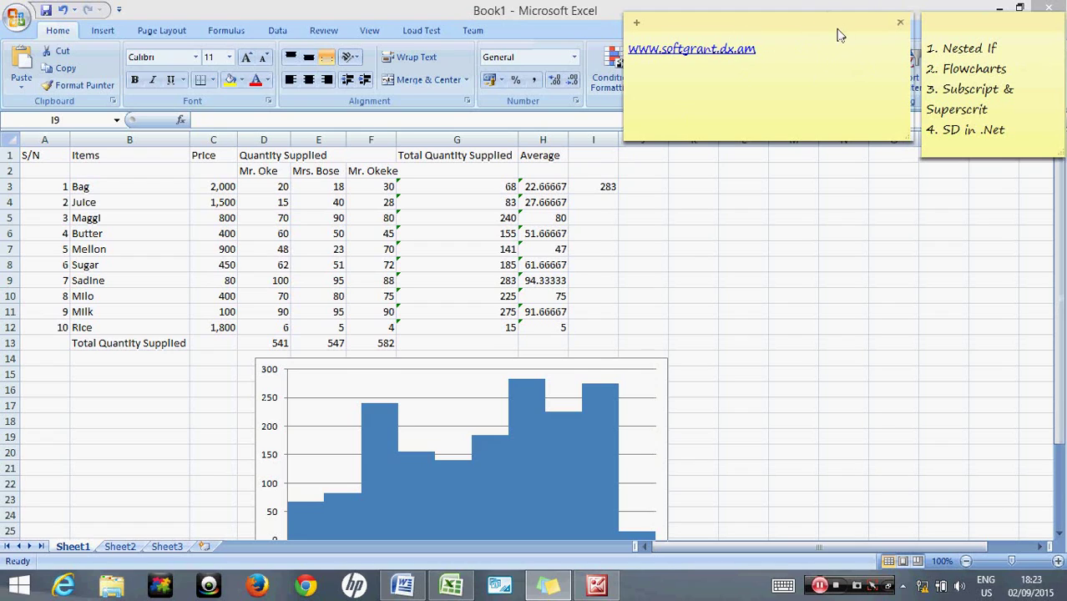
# Step: Delete the sticky note containing the website address and confirm the deletion
pyautogui.click(899, 22)
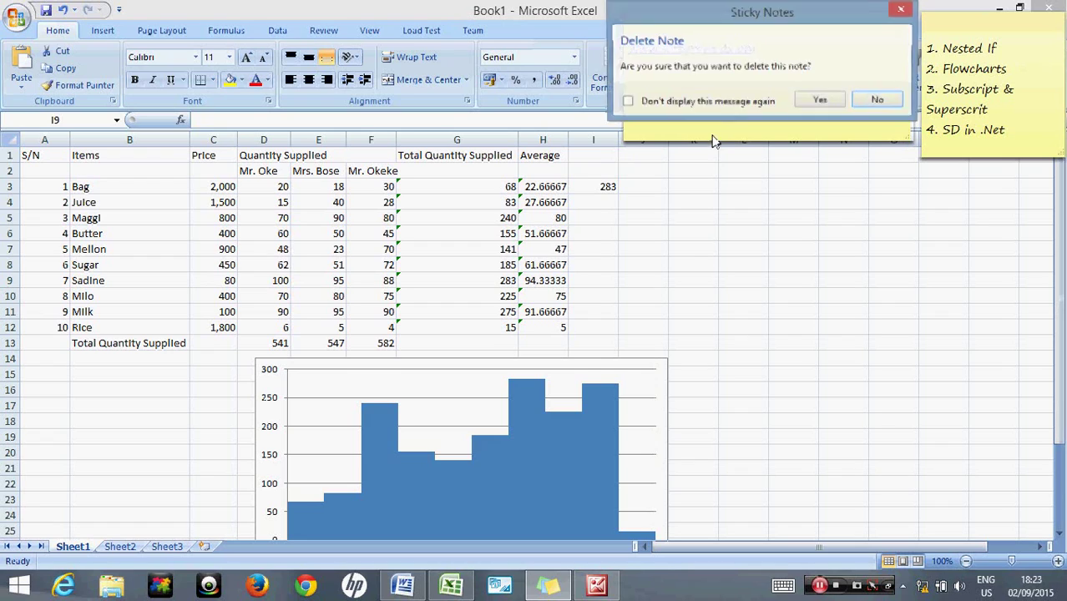
pyautogui.click(817, 101)
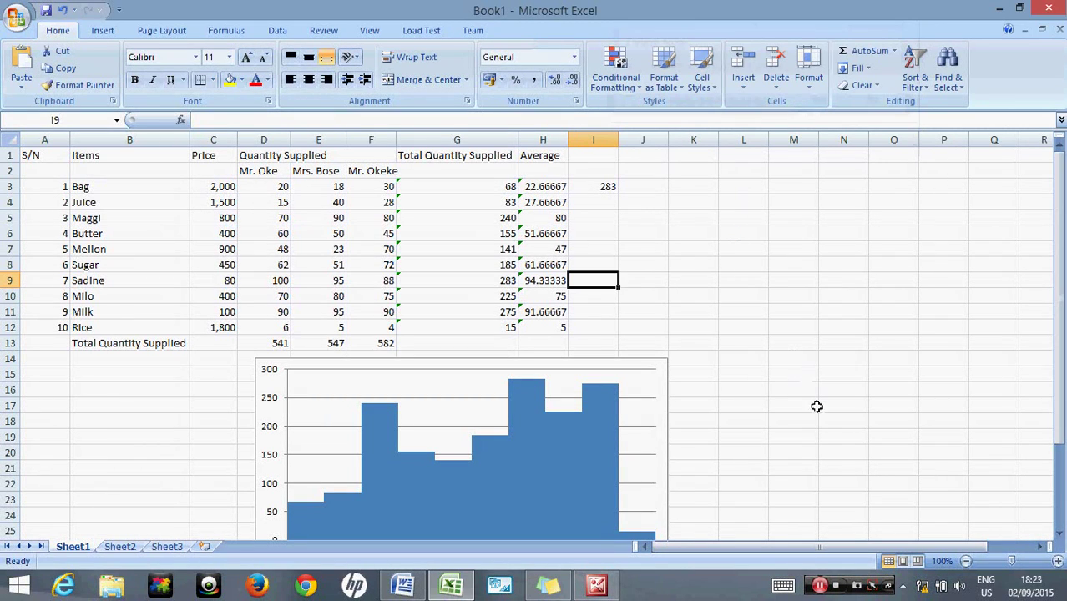